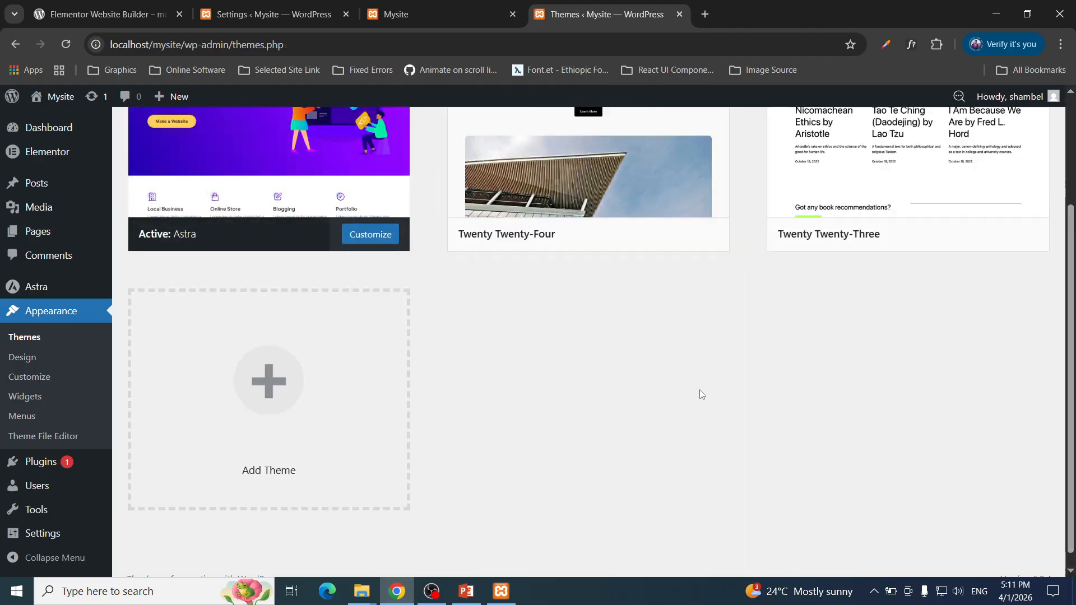
Delete the inactive Twenty Twenty-Four and Twenty Twenty-Three themes.
{"action": "left_click", "coordinate": [666, 251]}
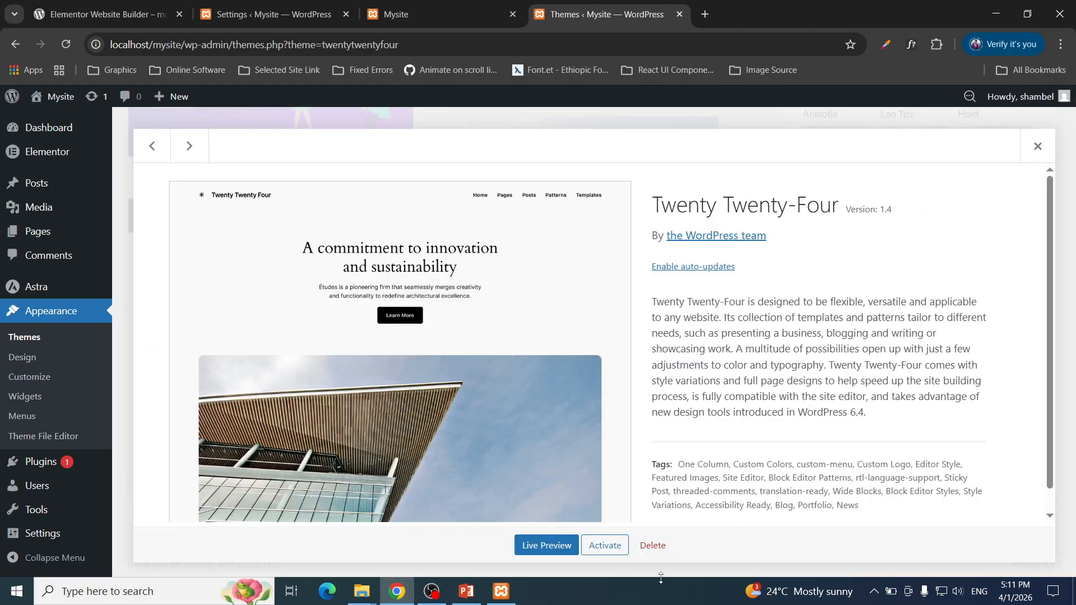
{"action": "left_click", "coordinate": [652, 545]}
{"action": "left_click", "coordinate": [606, 164]}
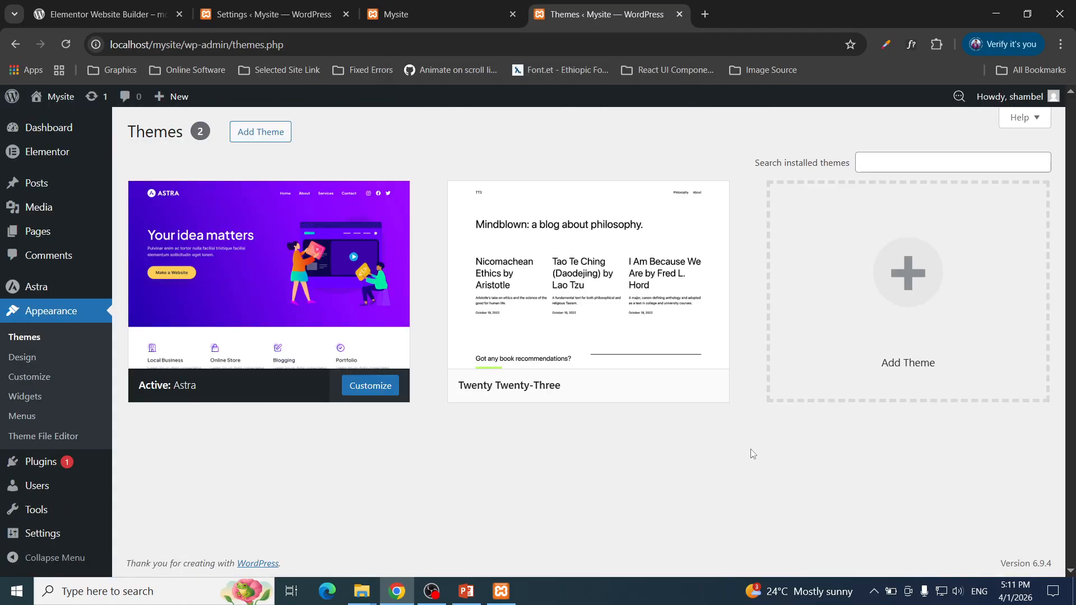
{"action": "left_click", "coordinate": [633, 321]}
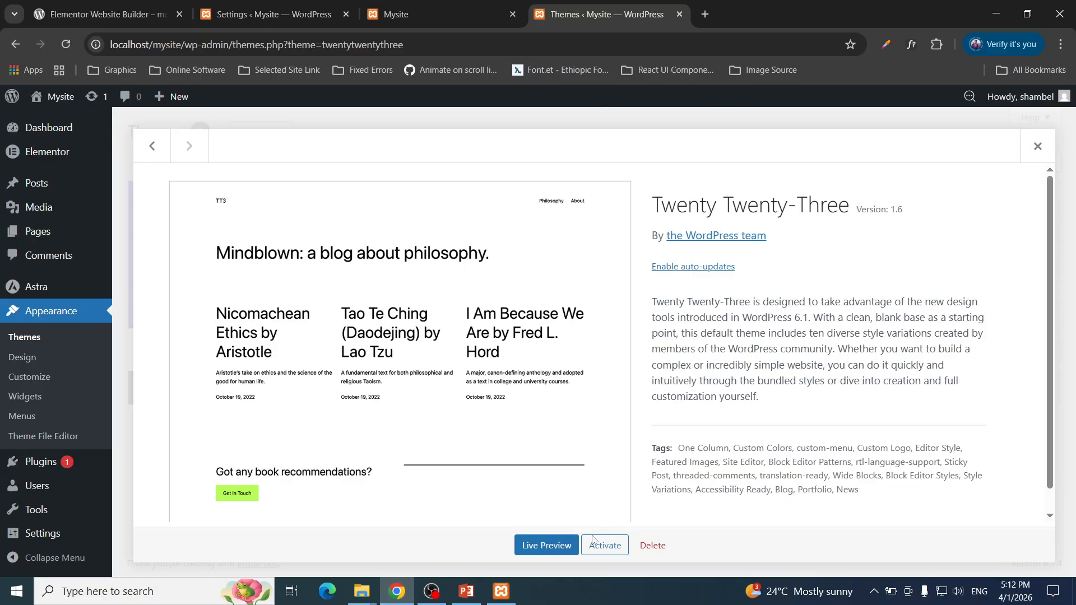
{"action": "left_click", "coordinate": [652, 545]}
{"action": "left_click", "coordinate": [614, 168]}
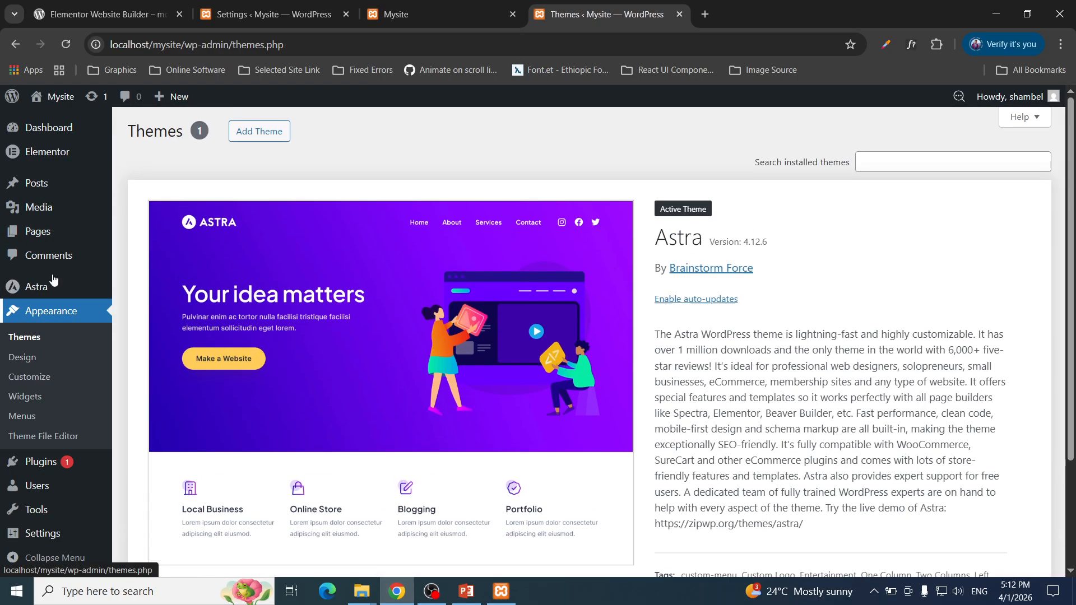
Start a new page on the WordPress site.
{"action": "mouse_move", "coordinate": [60, 159]}
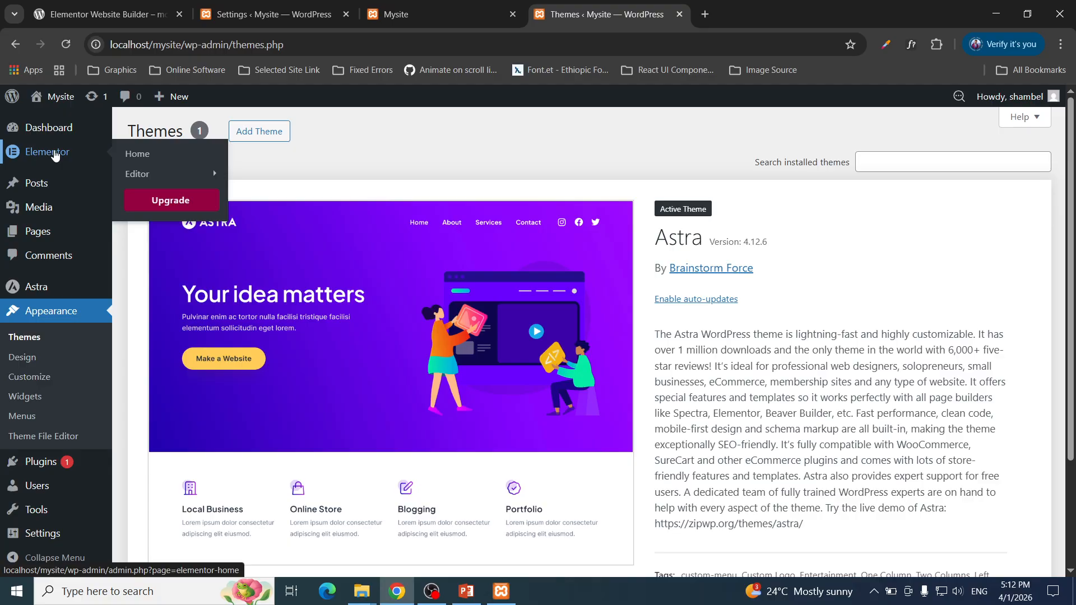
{"action": "mouse_move", "coordinate": [46, 232]}
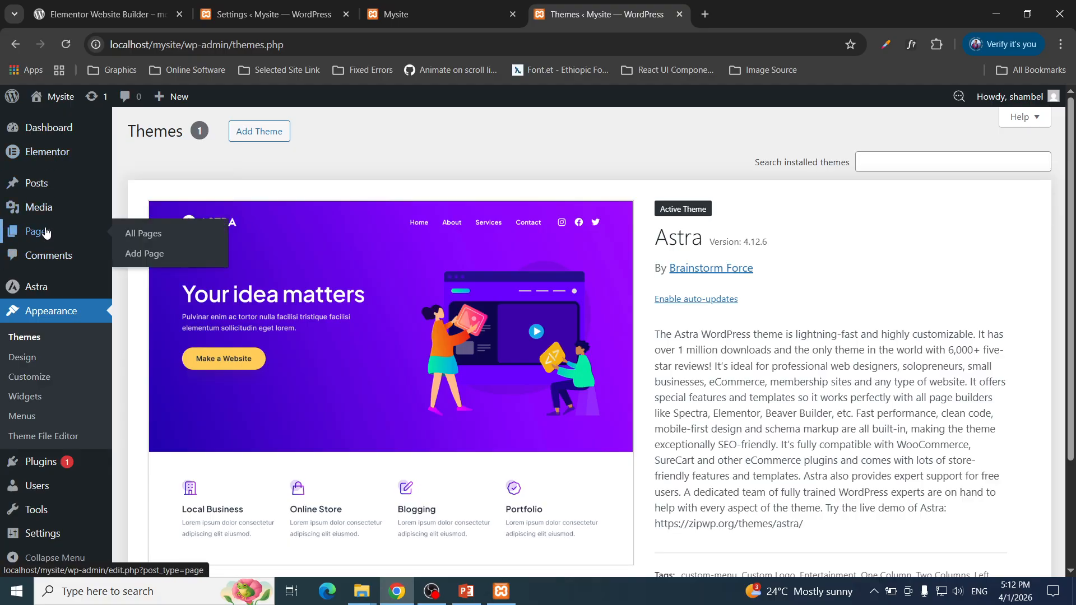
{"action": "left_click", "coordinate": [158, 257]}
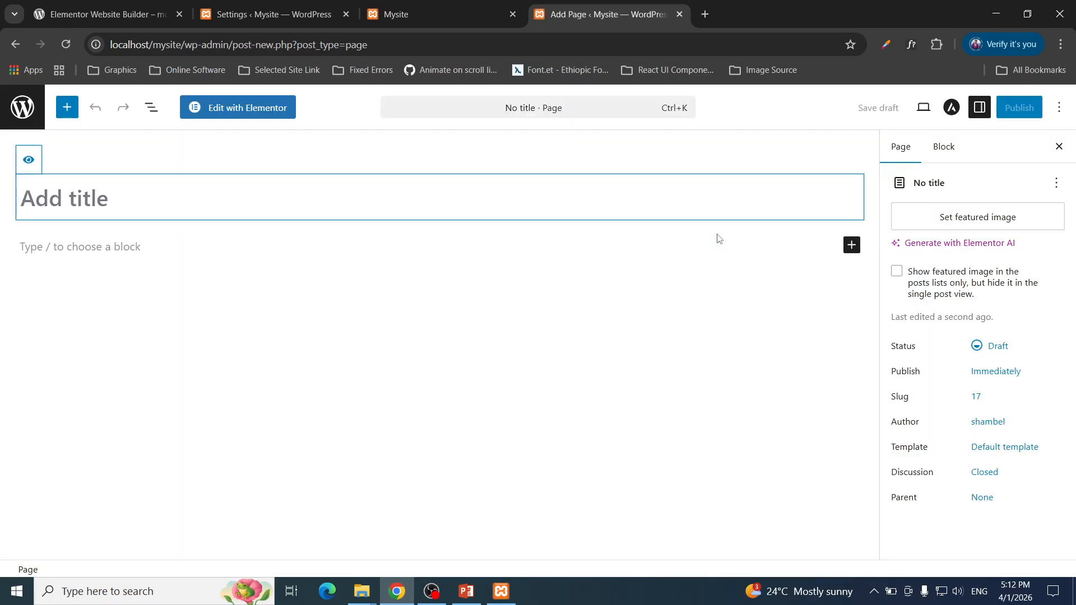
{"action": "type", "text": "Sample"}
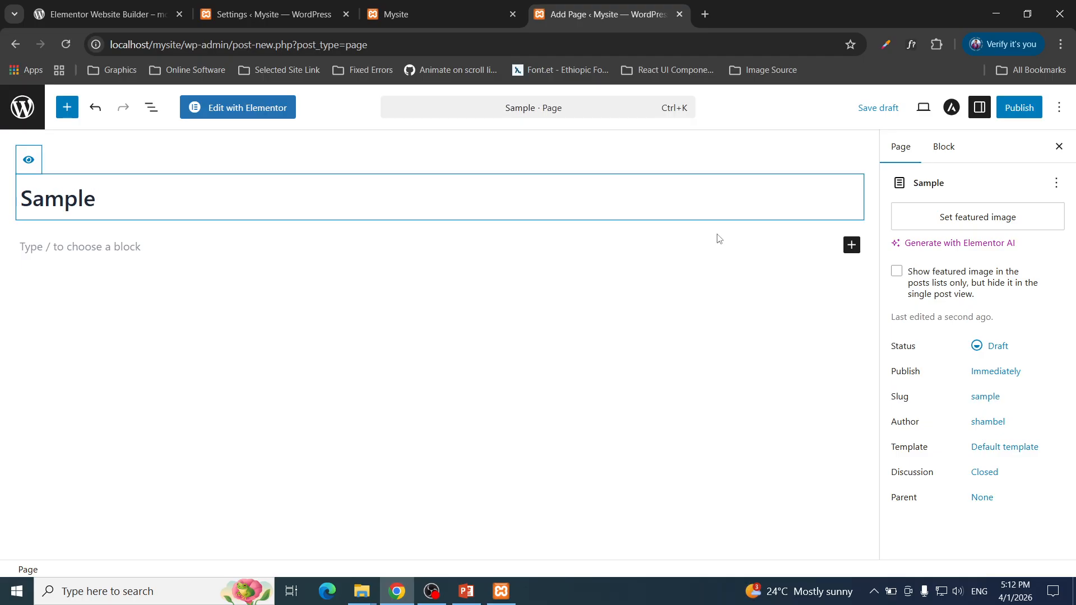
{"action": "key", "text": "BackSpace"}
{"action": "key", "text": "BackSpace"}
{"action": "key", "text": "BackSpace"}
{"action": "key", "text": "BackSpace"}
{"action": "key", "text": "BackSpace"}
{"action": "key", "text": "BackSpace"}
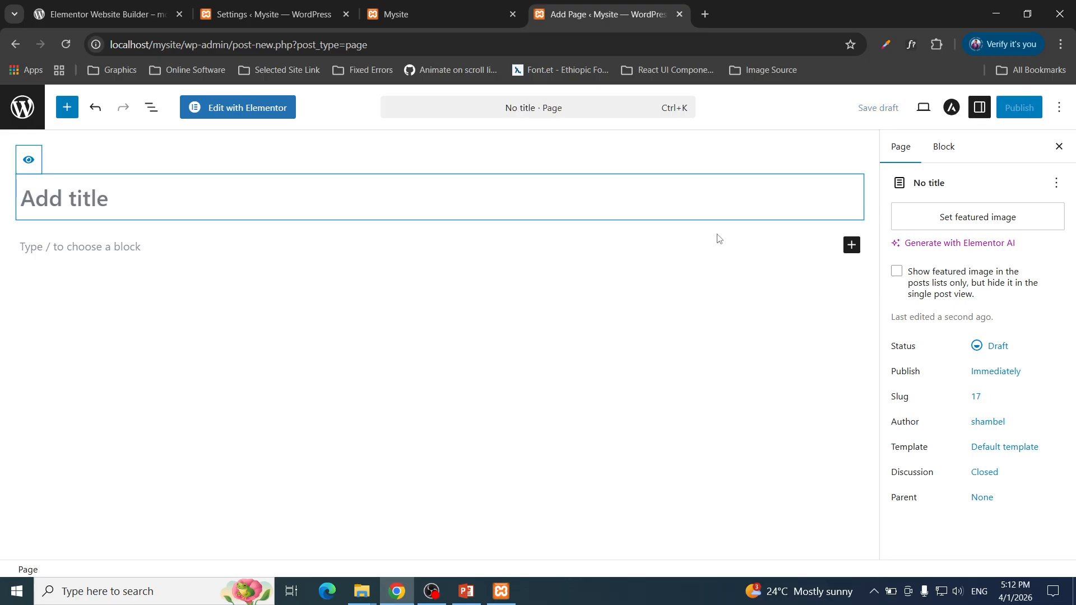
Title the new page "About" and set its template to Elementor Full Width.
{"action": "type", "text": "A"}
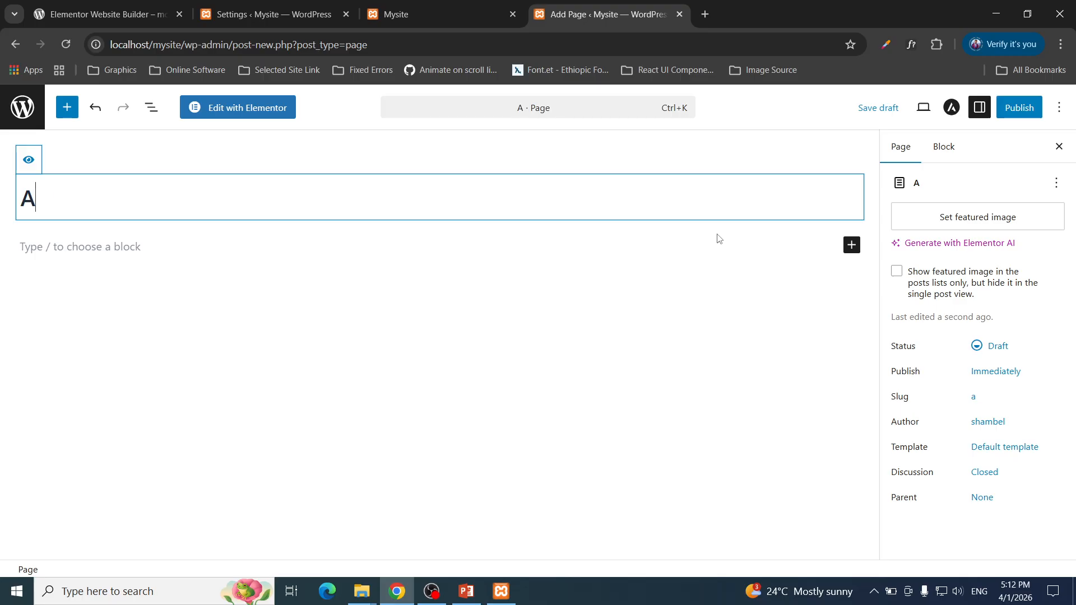
{"action": "type", "text": "bout"}
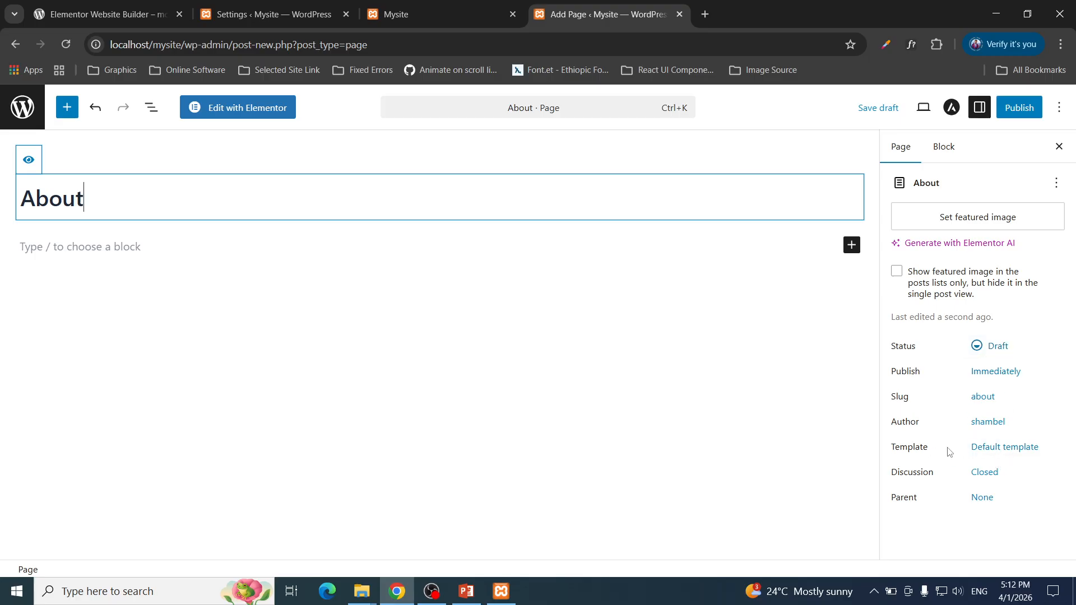
{"action": "left_click", "coordinate": [1001, 451]}
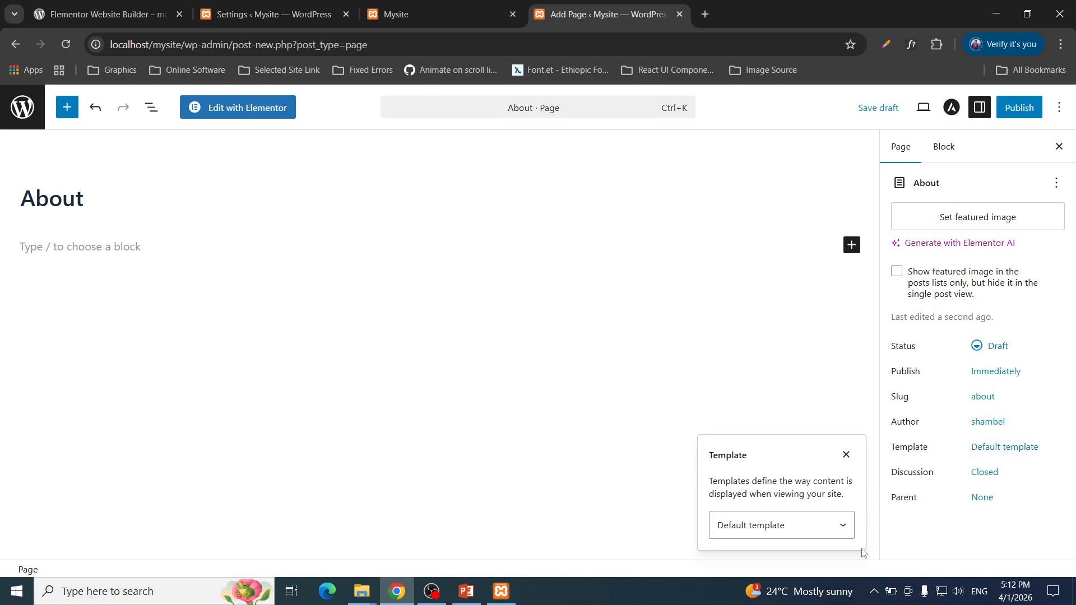
{"action": "left_click", "coordinate": [848, 527]}
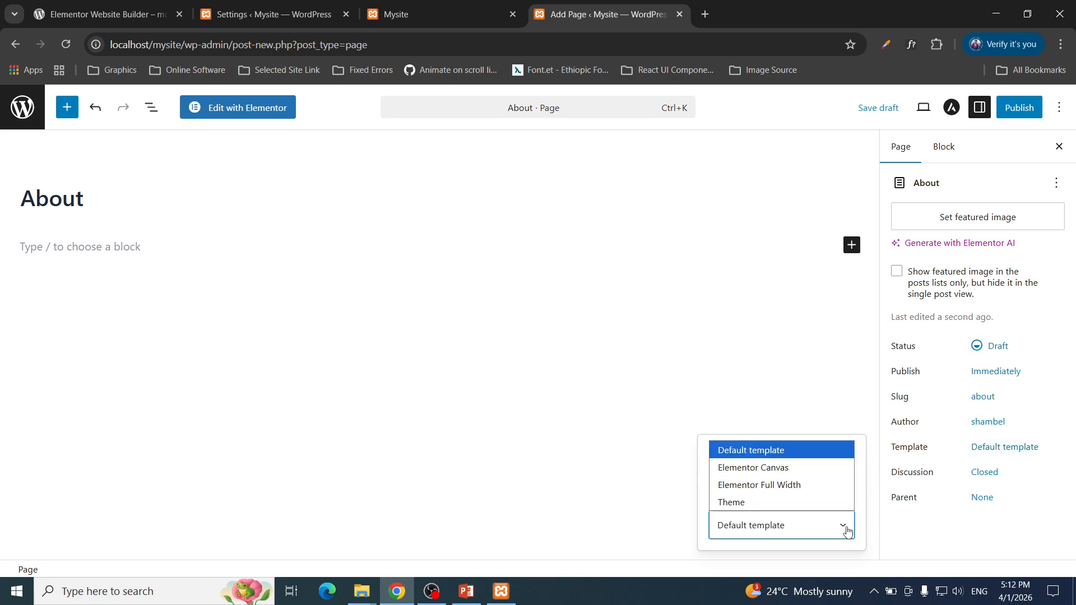
{"action": "left_click", "coordinate": [814, 486]}
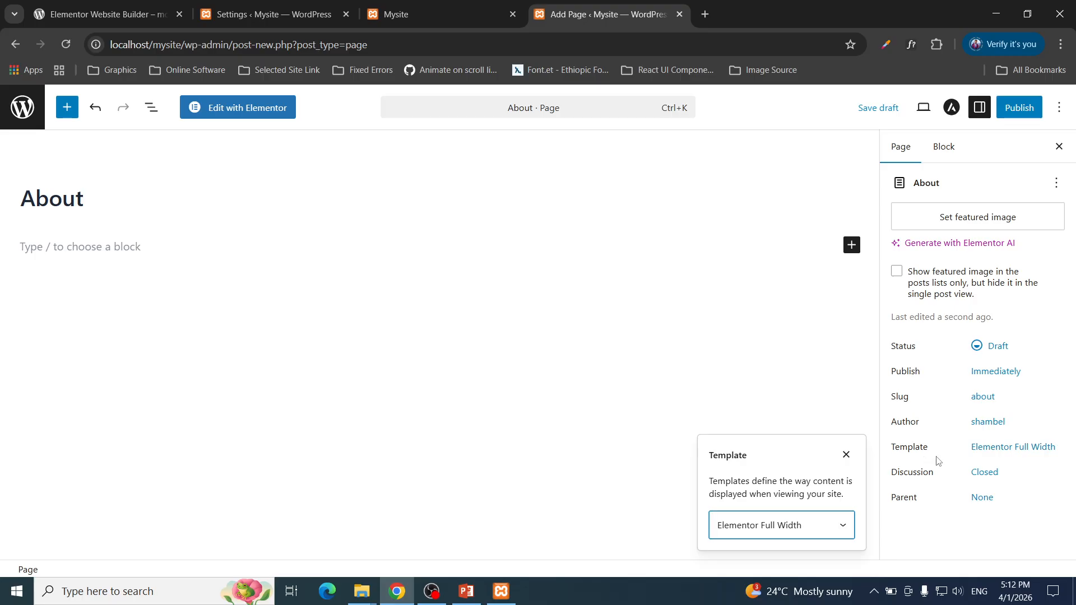
{"action": "left_click", "coordinate": [994, 451]}
{"action": "left_click", "coordinate": [993, 449]}
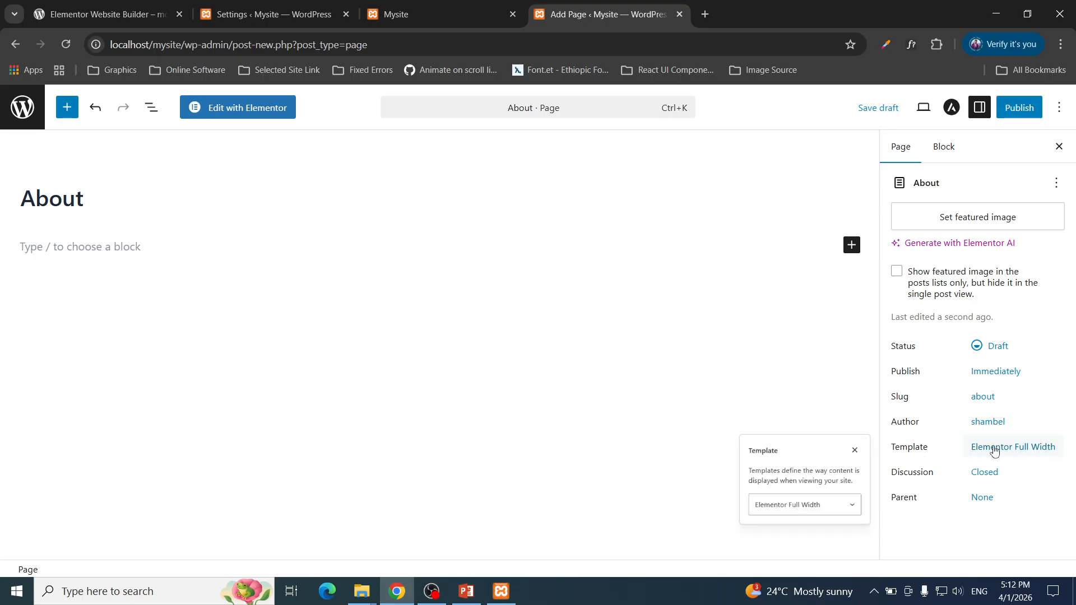
{"action": "left_click", "coordinate": [770, 364]}
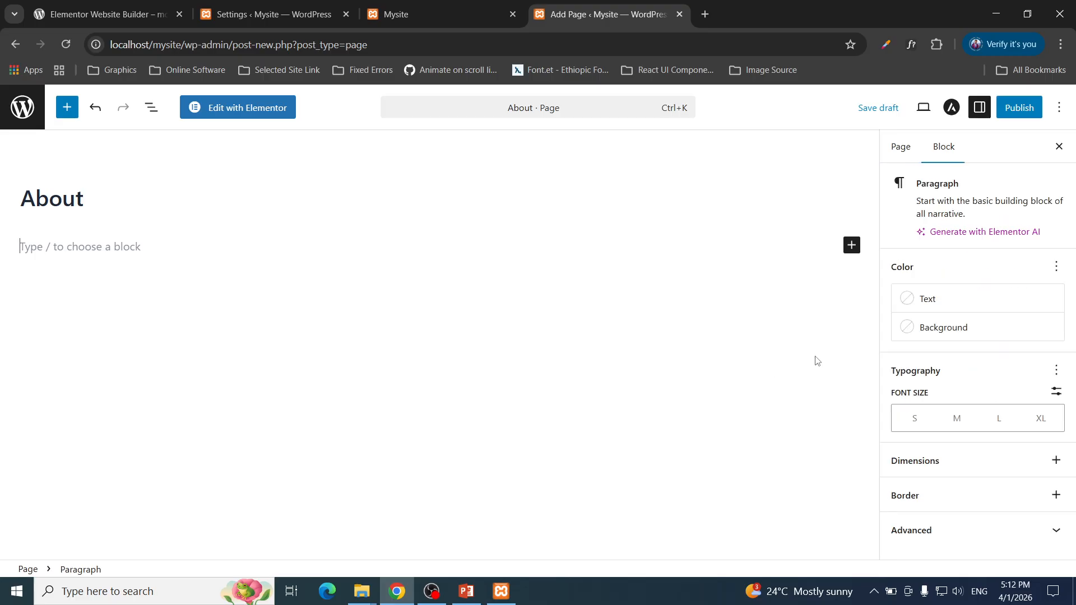
{"action": "left_click", "coordinate": [913, 156]}
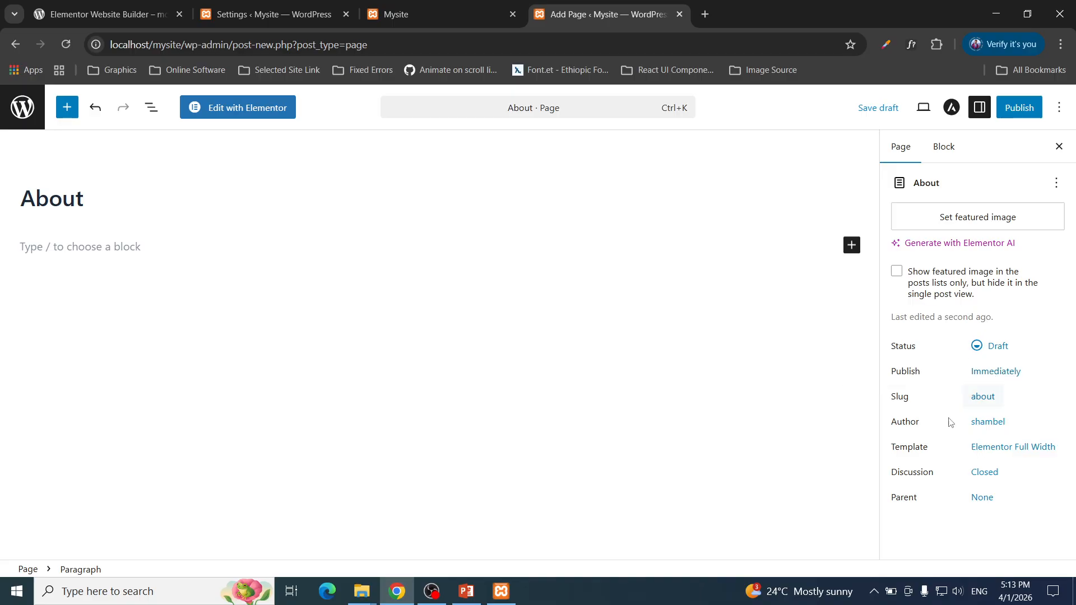
{"action": "left_click", "coordinate": [978, 372]}
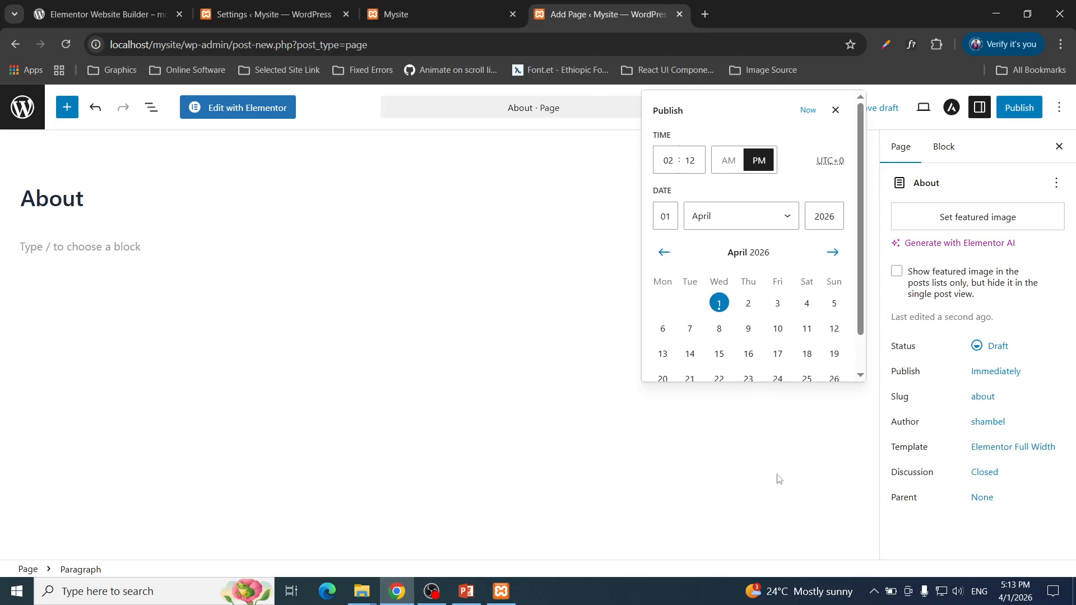
{"action": "left_click", "coordinate": [543, 227]}
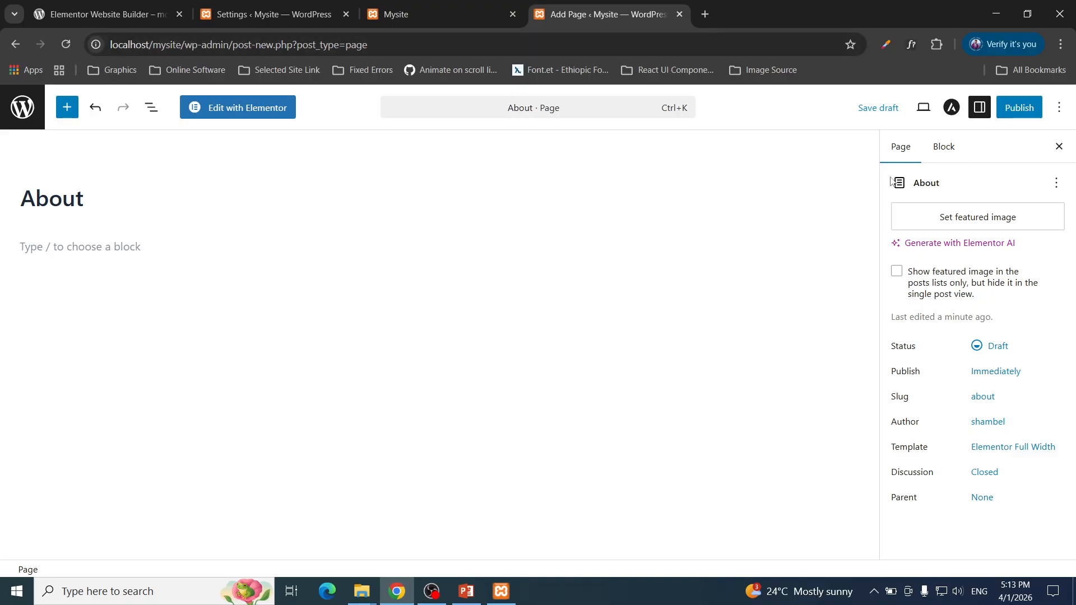
{"action": "left_click", "coordinate": [1029, 111]}
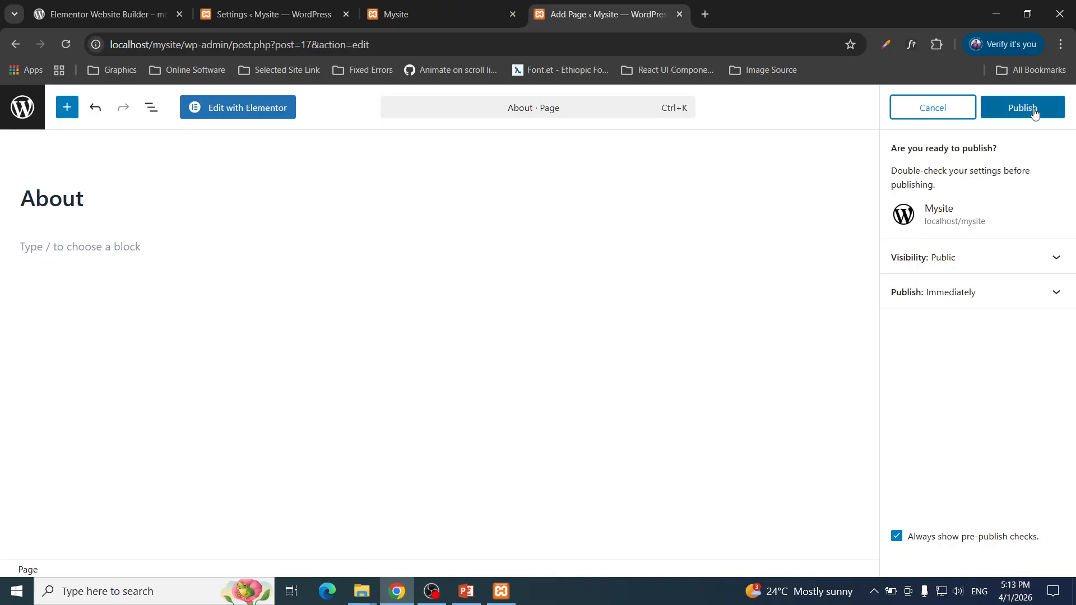
{"action": "left_click", "coordinate": [479, 283]}
Open the About page for editing with Elementor and dismiss the productivity checklist and its follow-up tip.
{"action": "left_click", "coordinate": [244, 112]}
{"action": "left_click", "coordinate": [598, 131]}
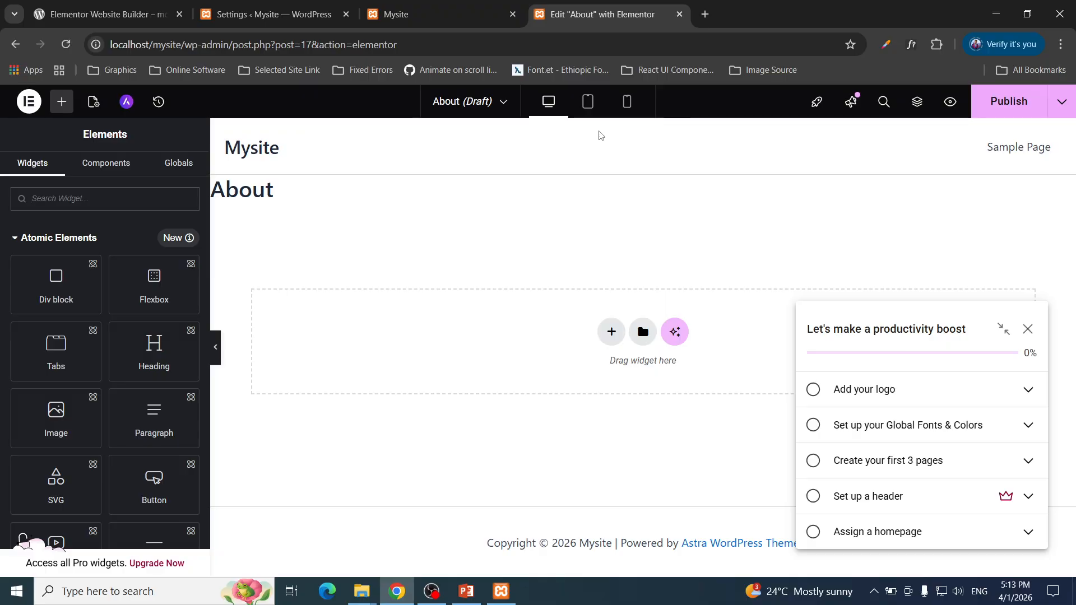
{"action": "left_click_drag", "start_coordinate": [318, 190], "coordinate": [211, 196]}
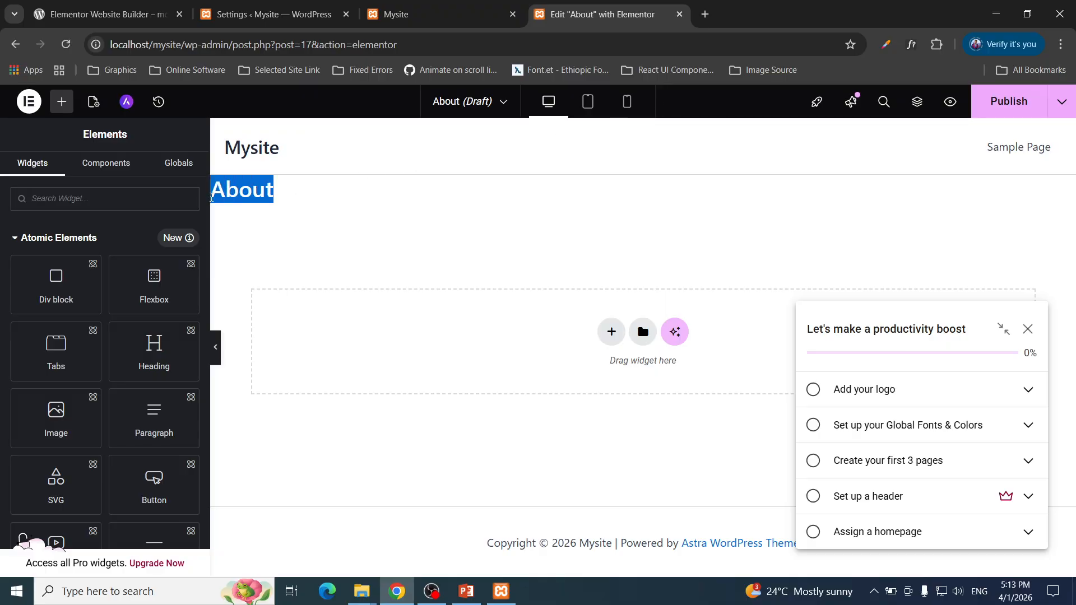
{"action": "left_click_drag", "start_coordinate": [322, 203], "coordinate": [217, 191]}
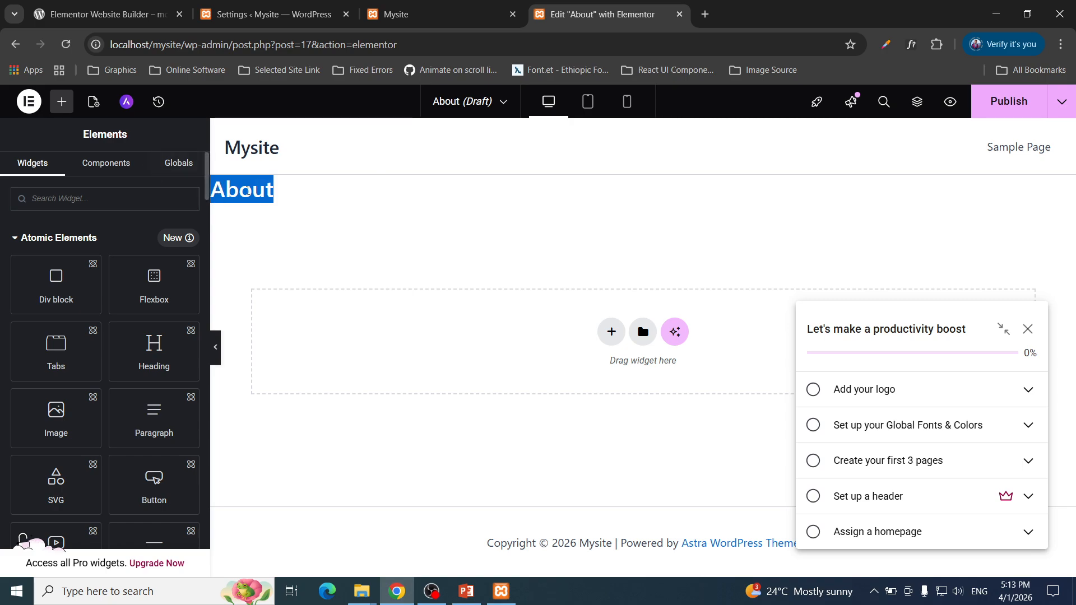
{"action": "left_click_drag", "start_coordinate": [305, 208], "coordinate": [210, 202]}
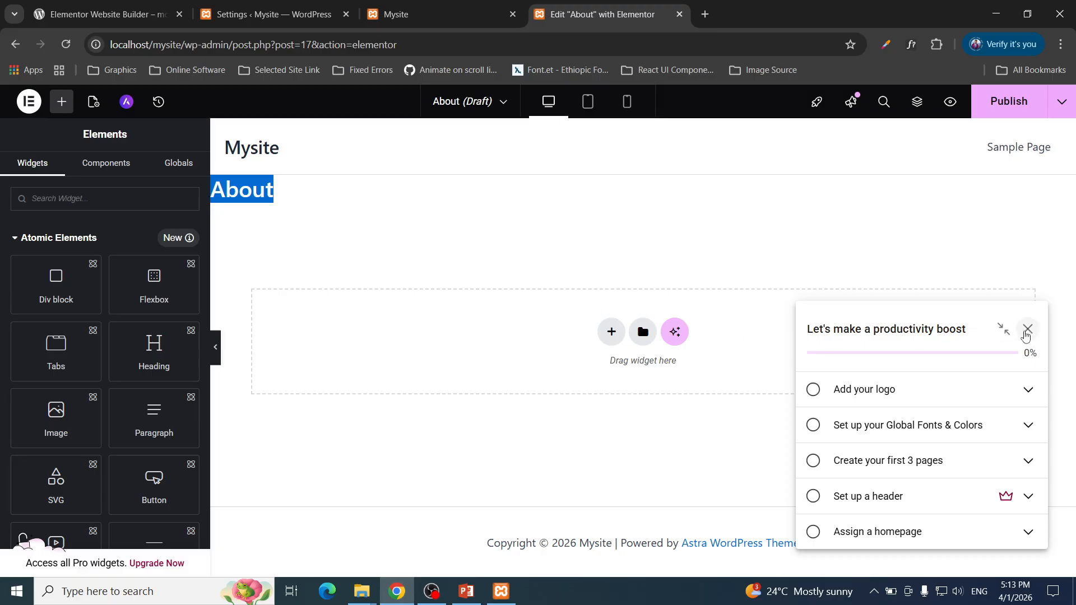
{"action": "left_click", "coordinate": [1026, 331]}
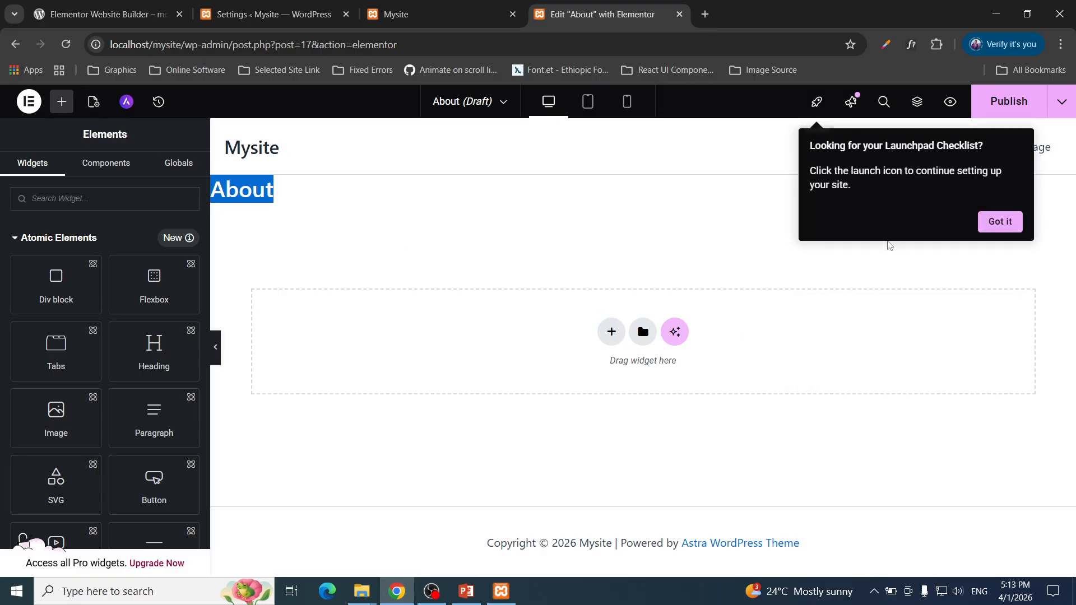
{"action": "left_click", "coordinate": [999, 222]}
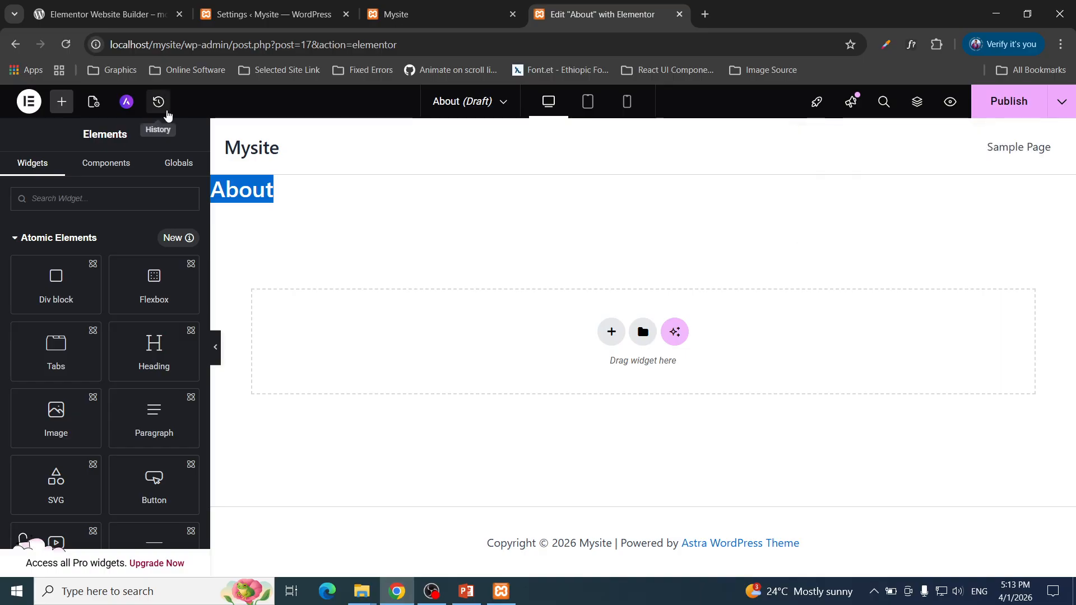
Set the About page's layout to Elementor Full Width in the page settings.
{"action": "left_click", "coordinate": [93, 102]}
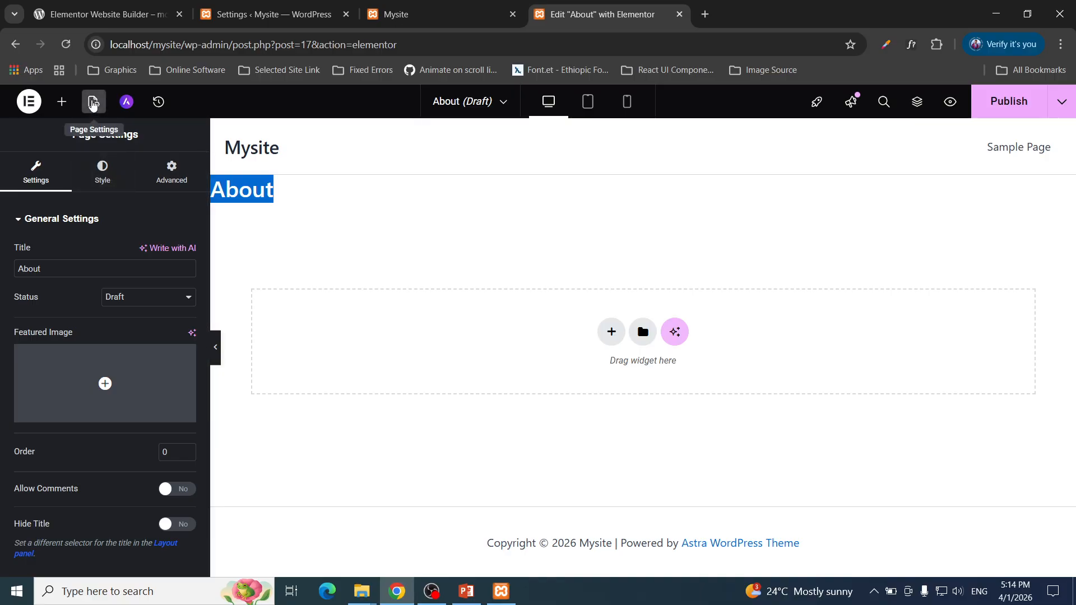
{"action": "scroll", "coordinate": [96, 434], "scroll_direction": "down", "scroll_amount": 3}
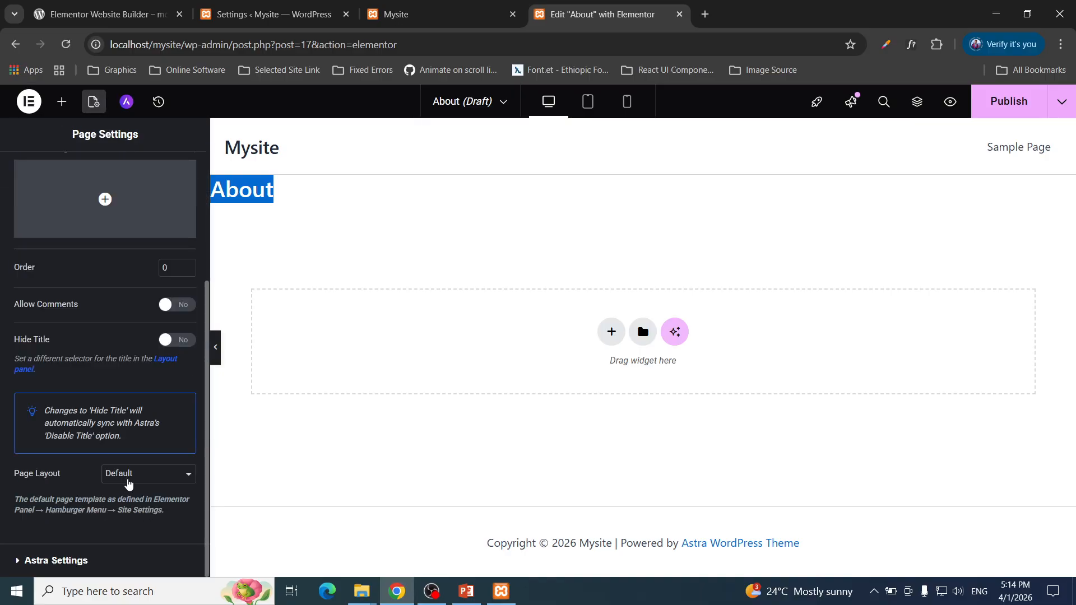
{"action": "left_click", "coordinate": [129, 476]}
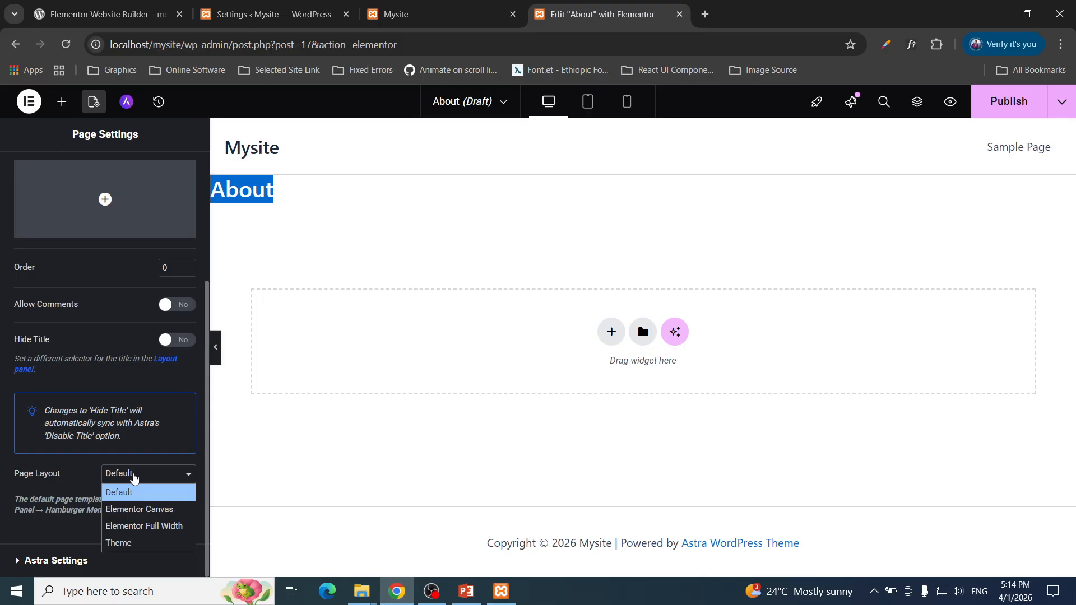
{"action": "left_click", "coordinate": [150, 527]}
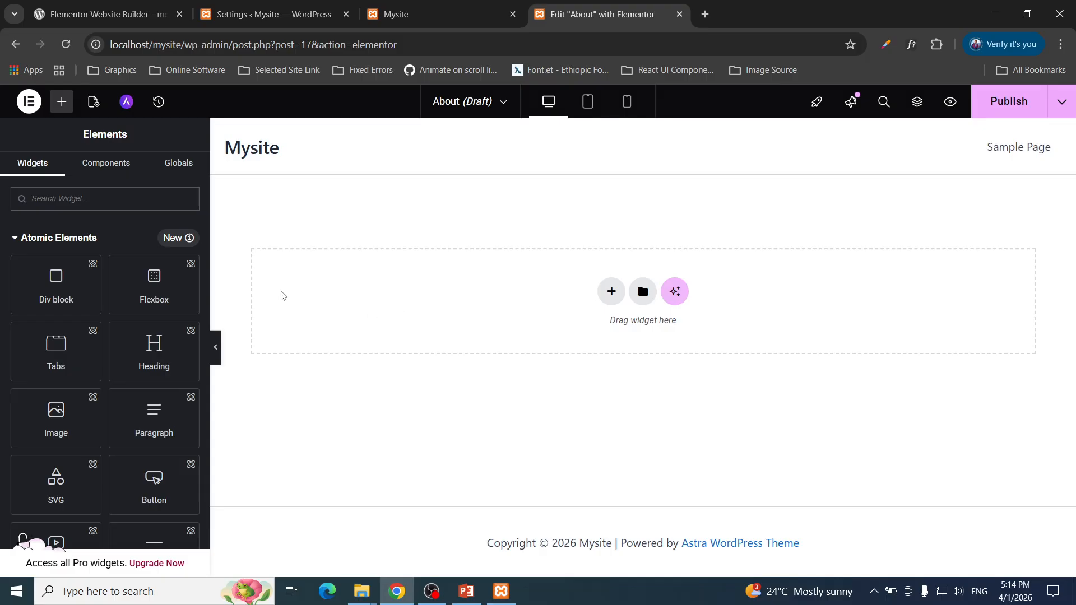
Collapse the Atomic Elements category in the widget list.
{"action": "scroll", "coordinate": [108, 283], "scroll_direction": "down", "scroll_amount": 1}
{"action": "scroll", "coordinate": [108, 283], "scroll_direction": "up", "scroll_amount": 1}
{"action": "left_click", "coordinate": [48, 237]}
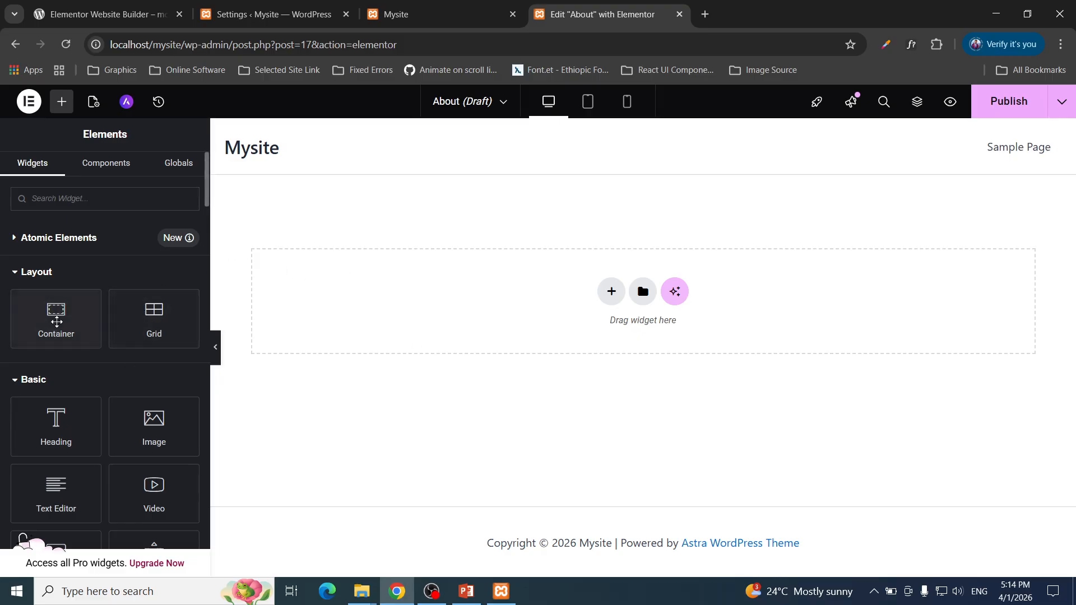
{"action": "left_click_drag", "start_coordinate": [151, 320], "coordinate": [92, 315]}
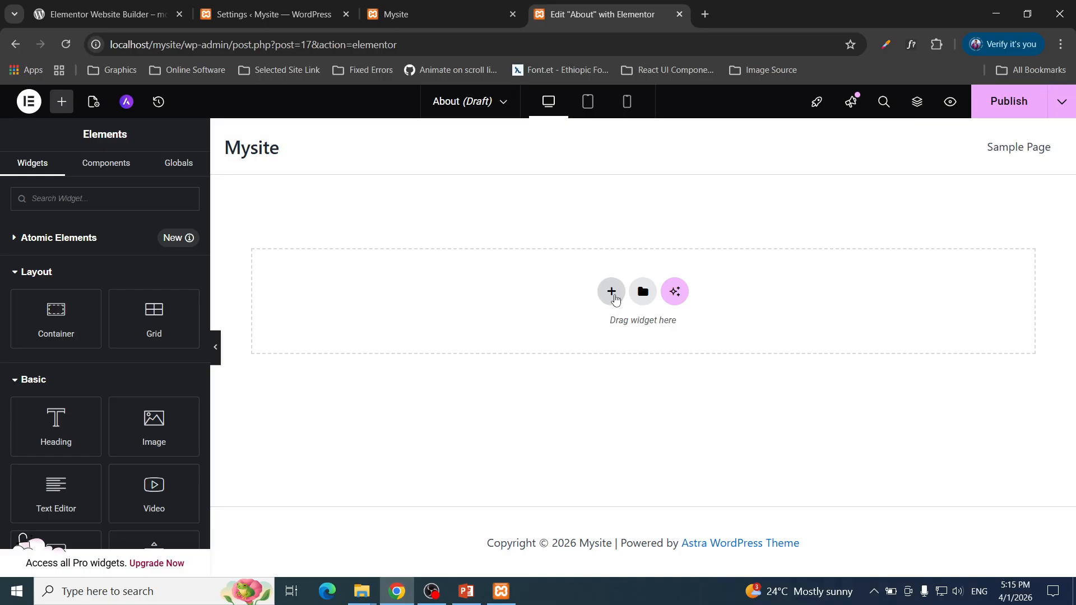
Add a Flexbox container with the single-column, downward-direction structure to the empty page.
{"action": "left_click", "coordinate": [611, 292]}
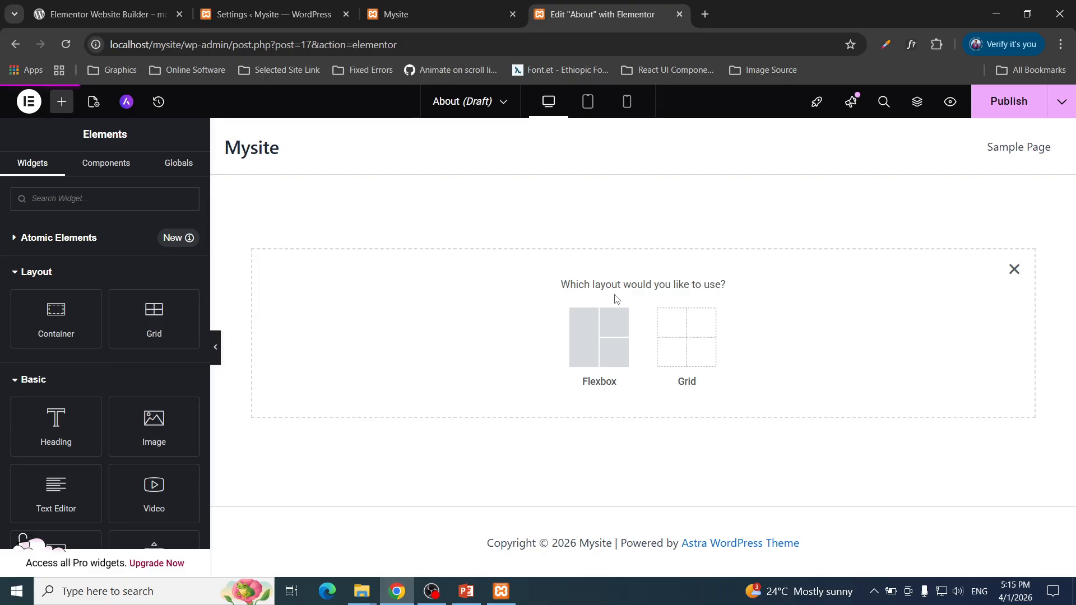
{"action": "left_click", "coordinate": [597, 343]}
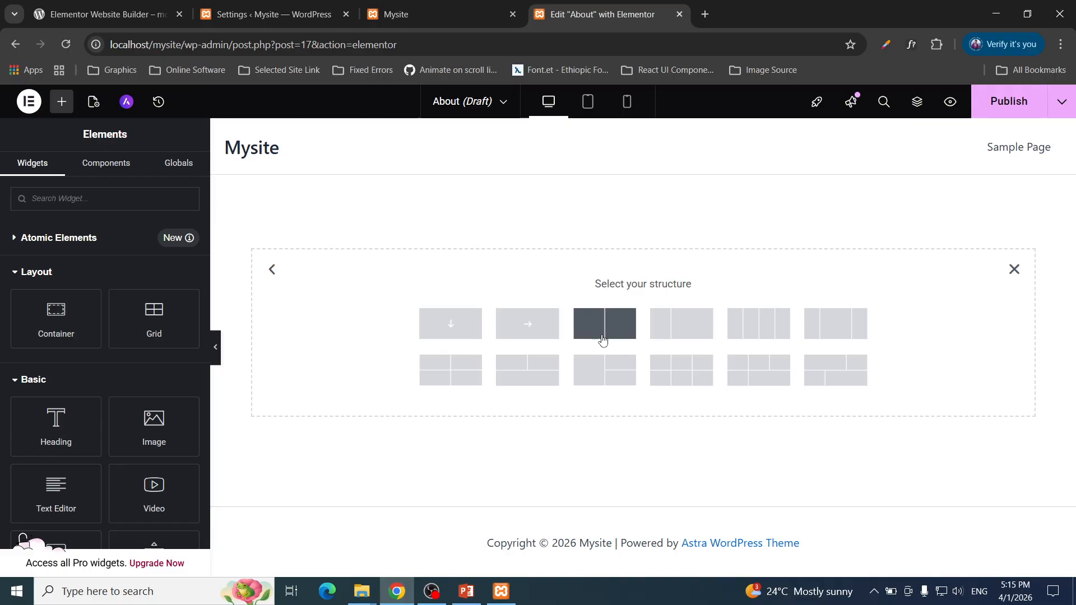
{"action": "left_click", "coordinate": [462, 332]}
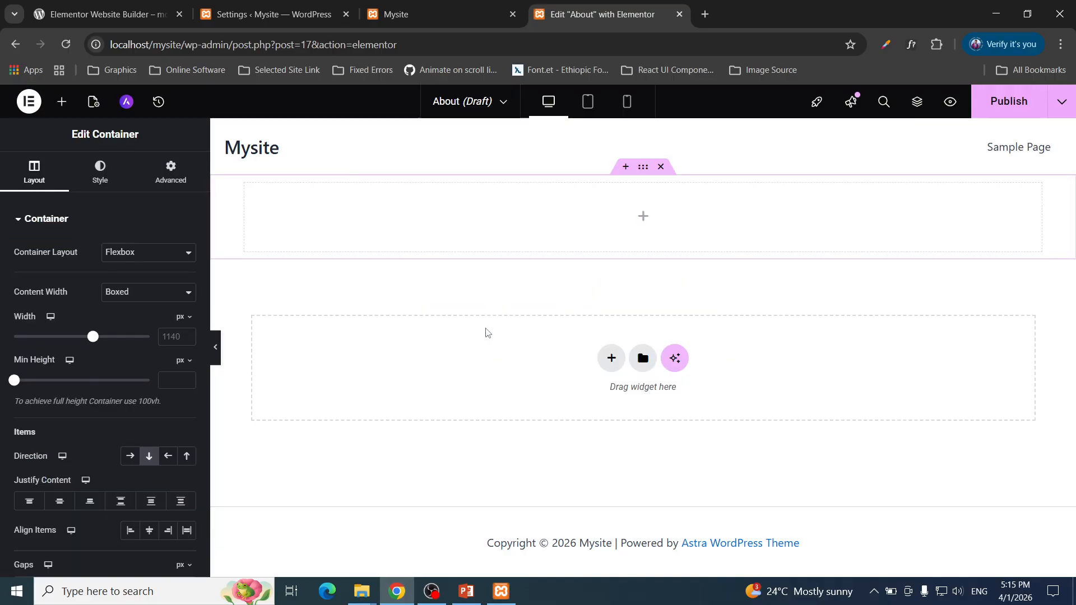
Add a Heading widget and a Text Editor widget below it in the single-column container.
{"action": "left_click", "coordinate": [61, 101]}
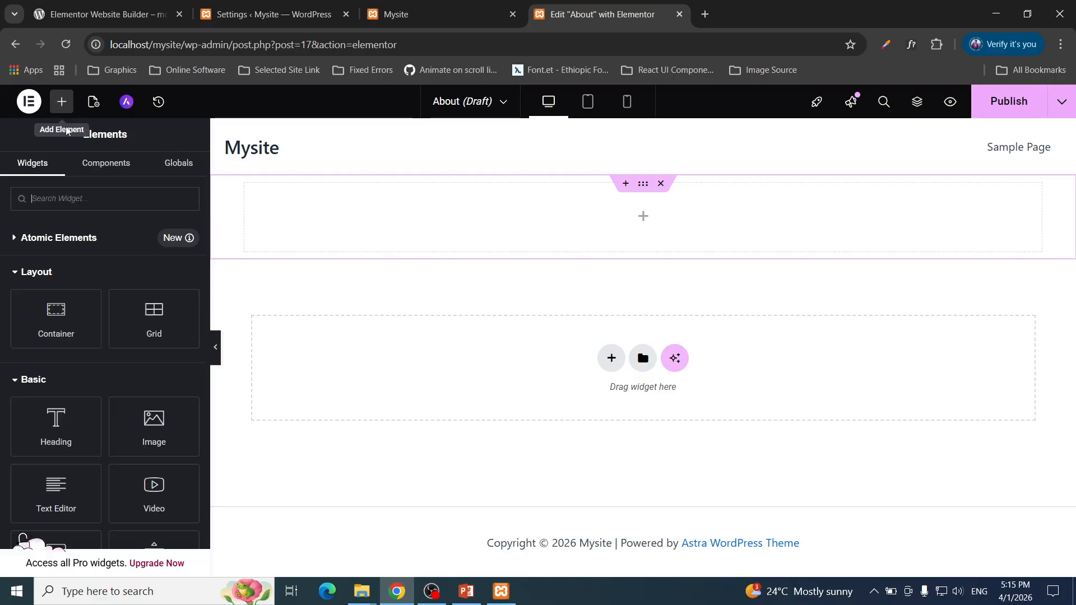
{"action": "left_click_drag", "start_coordinate": [50, 433], "coordinate": [610, 215]}
{"action": "left_click", "coordinate": [61, 101]}
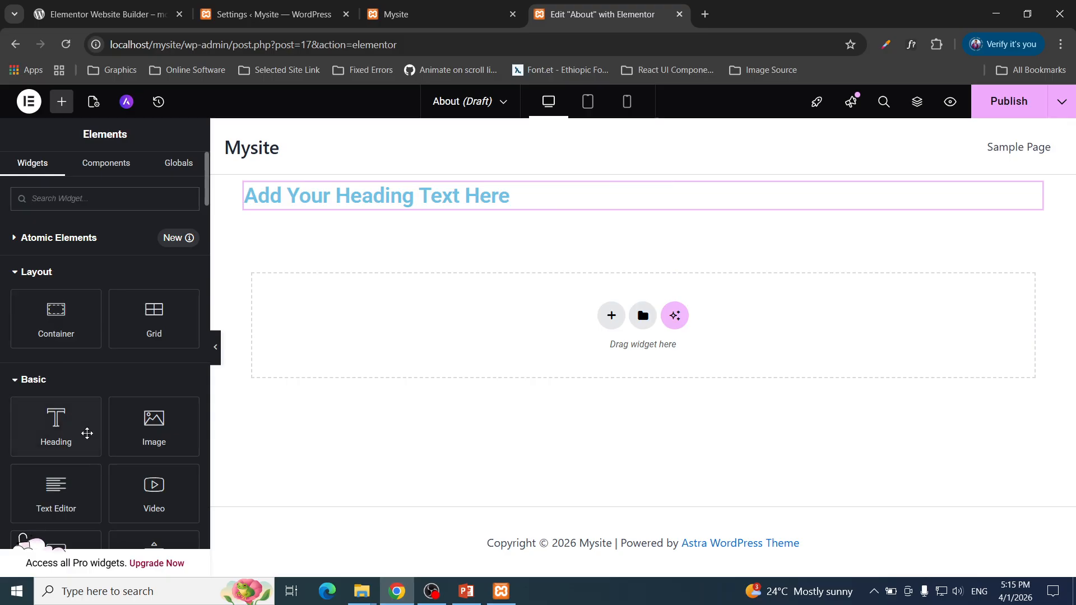
{"action": "left_click_drag", "start_coordinate": [60, 486], "coordinate": [408, 205]}
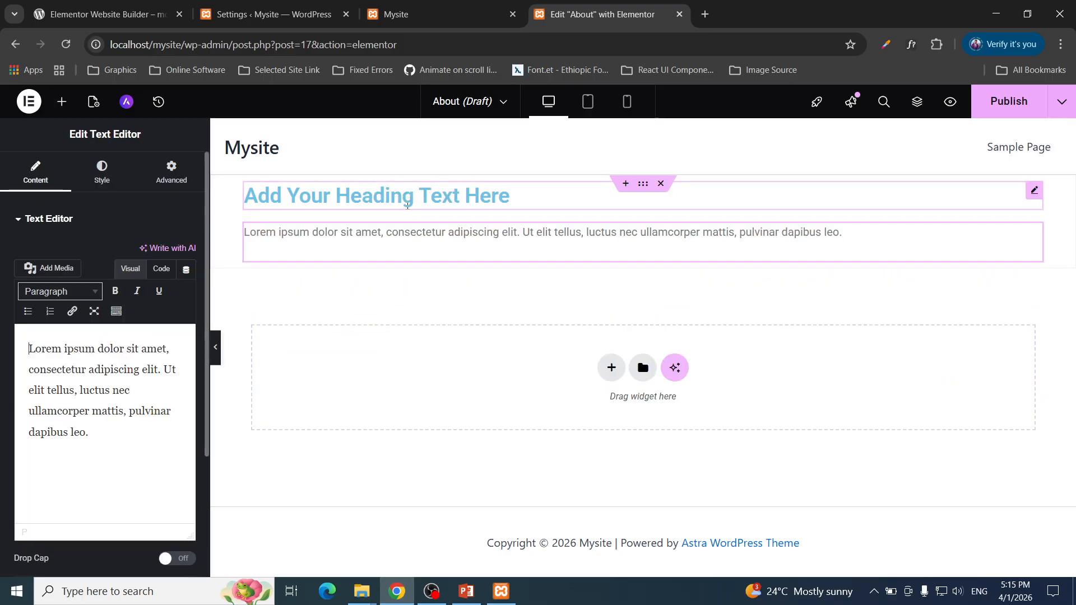
Replace the single-column container with a Flexbox container using the rightward-direction row structure.
{"action": "left_click", "coordinate": [661, 185]}
{"action": "left_click", "coordinate": [612, 293]}
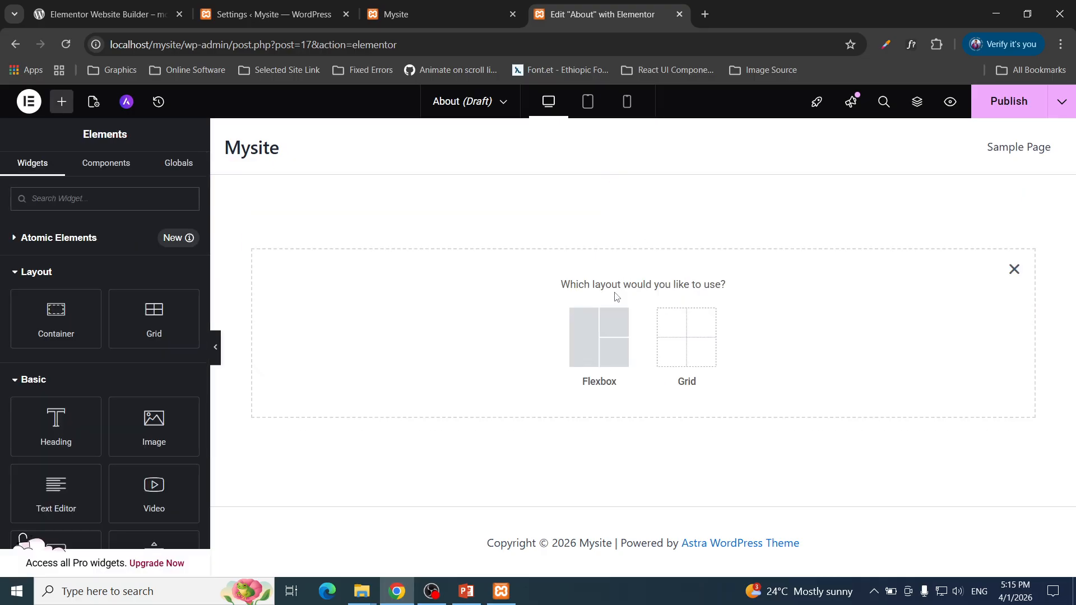
{"action": "left_click", "coordinate": [604, 335]}
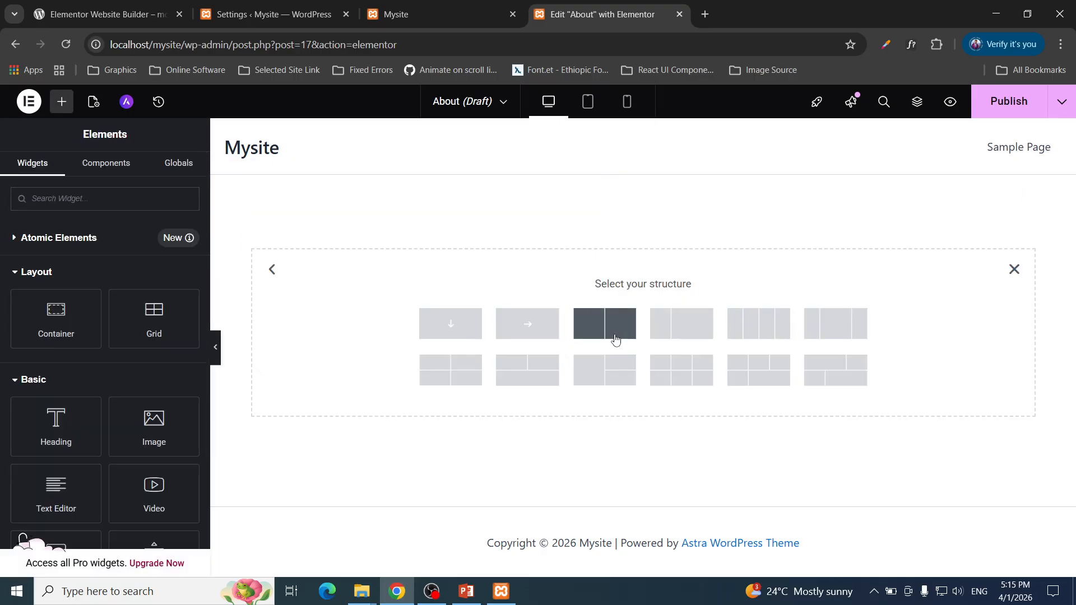
{"action": "left_click", "coordinate": [547, 331]}
Add a Heading and a Text Editor side by side in the row container and swap their order both ways.
{"action": "left_click", "coordinate": [61, 103]}
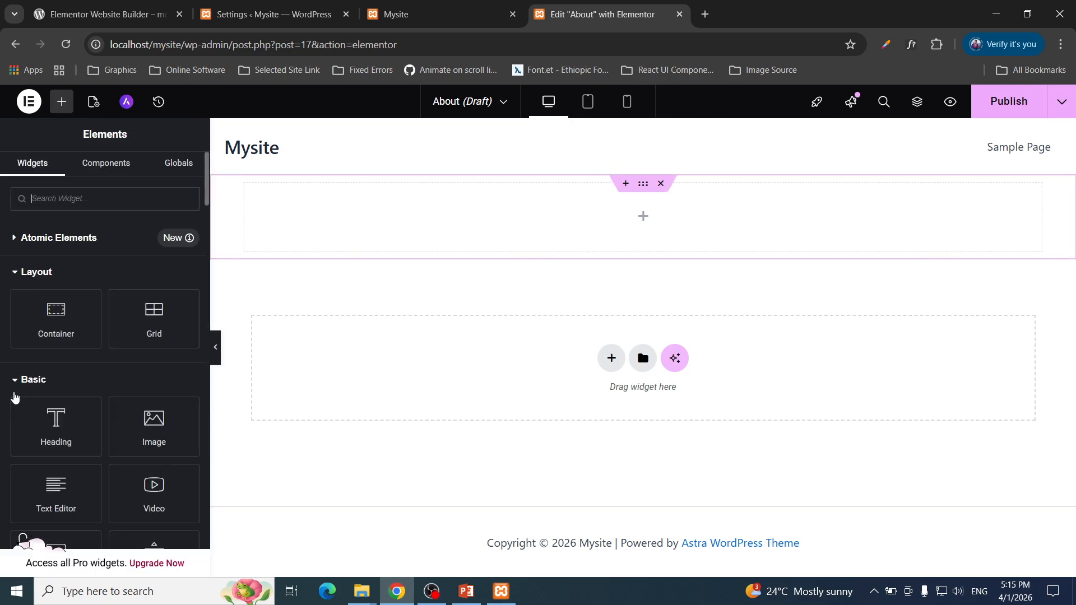
{"action": "left_click_drag", "start_coordinate": [52, 415], "coordinate": [372, 215]}
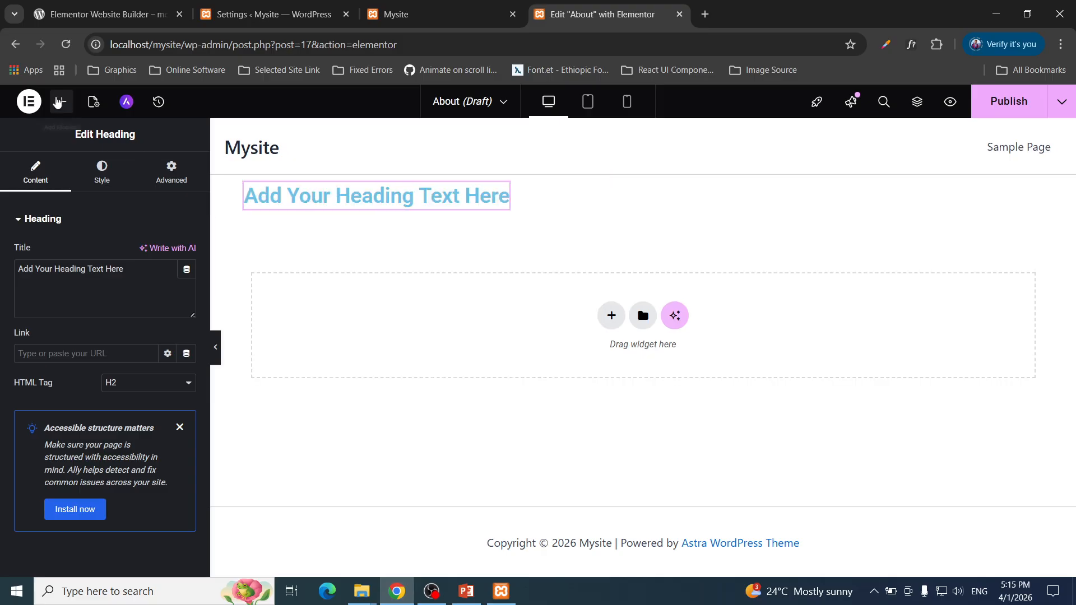
{"action": "left_click", "coordinate": [58, 101]}
{"action": "left_click_drag", "start_coordinate": [56, 486], "coordinate": [528, 207]}
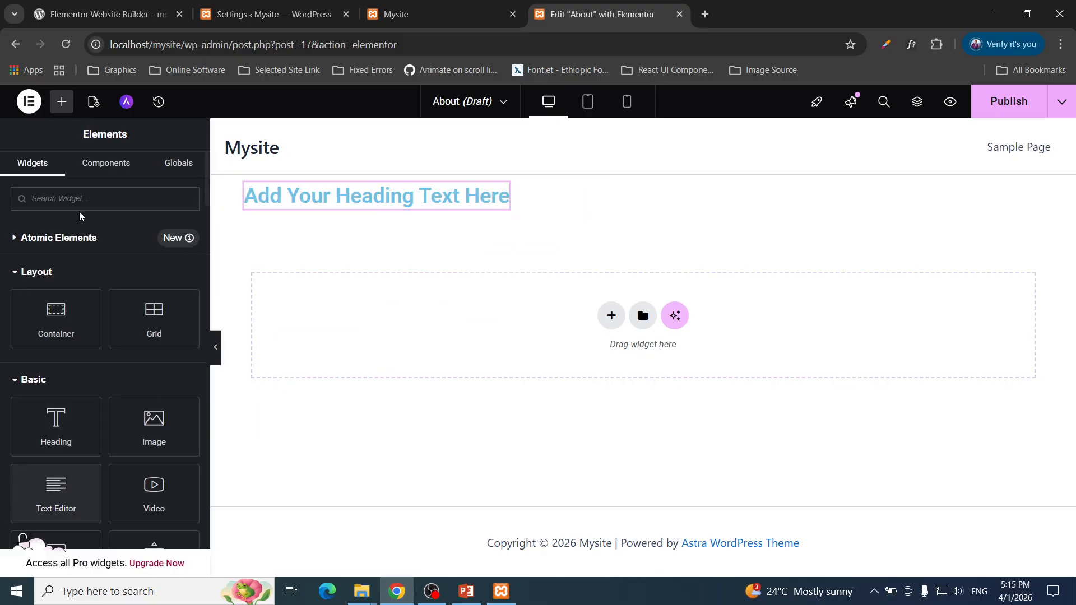
{"action": "left_click_drag", "start_coordinate": [56, 488], "coordinate": [346, 201]}
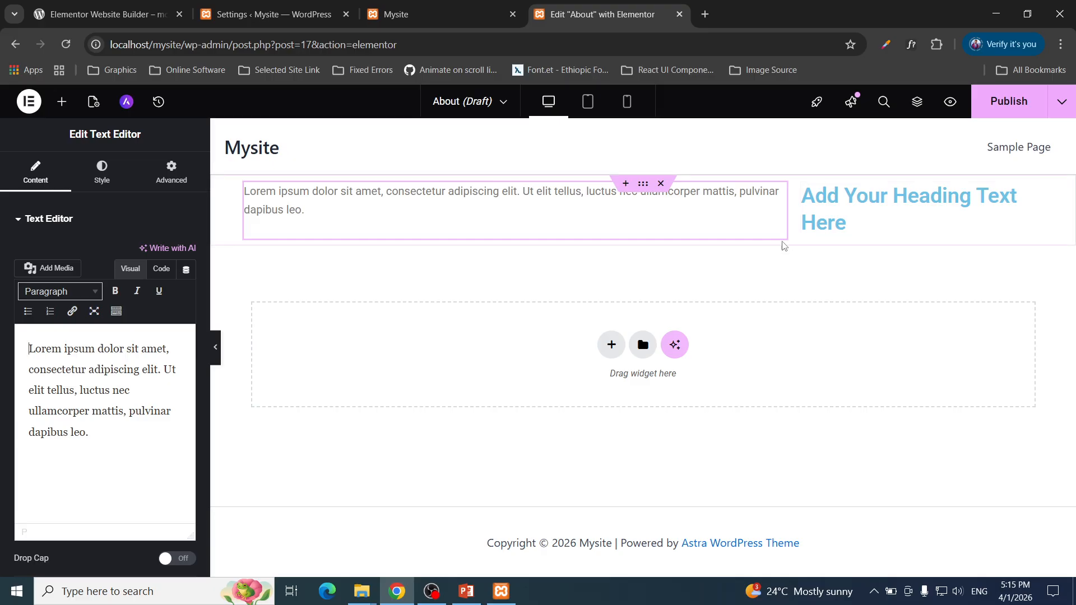
{"action": "left_click_drag", "start_coordinate": [692, 222], "coordinate": [882, 197]}
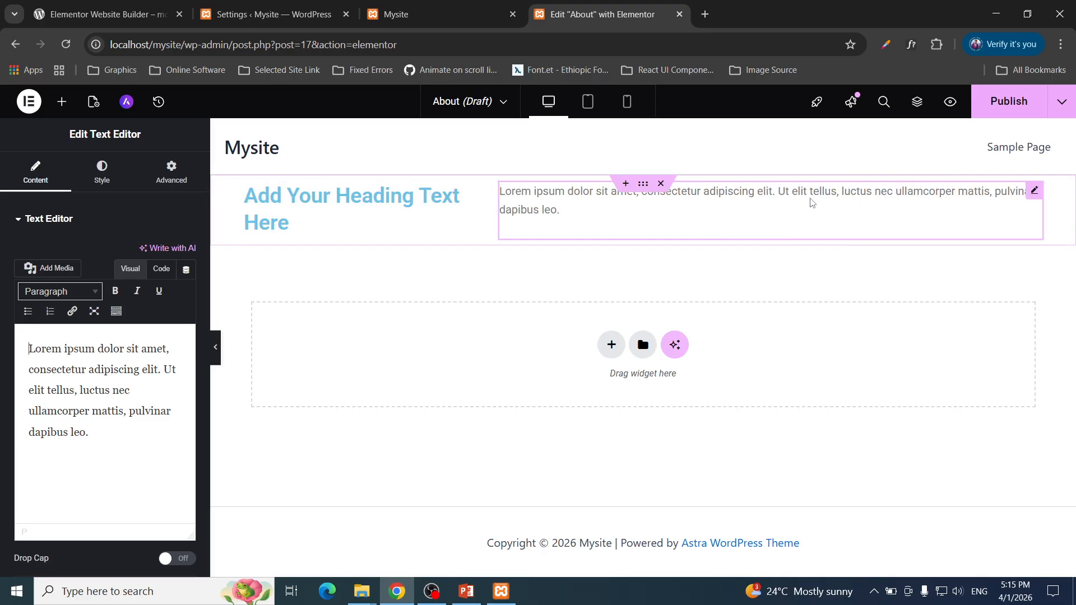
{"action": "left_click_drag", "start_coordinate": [437, 202], "coordinate": [648, 206]}
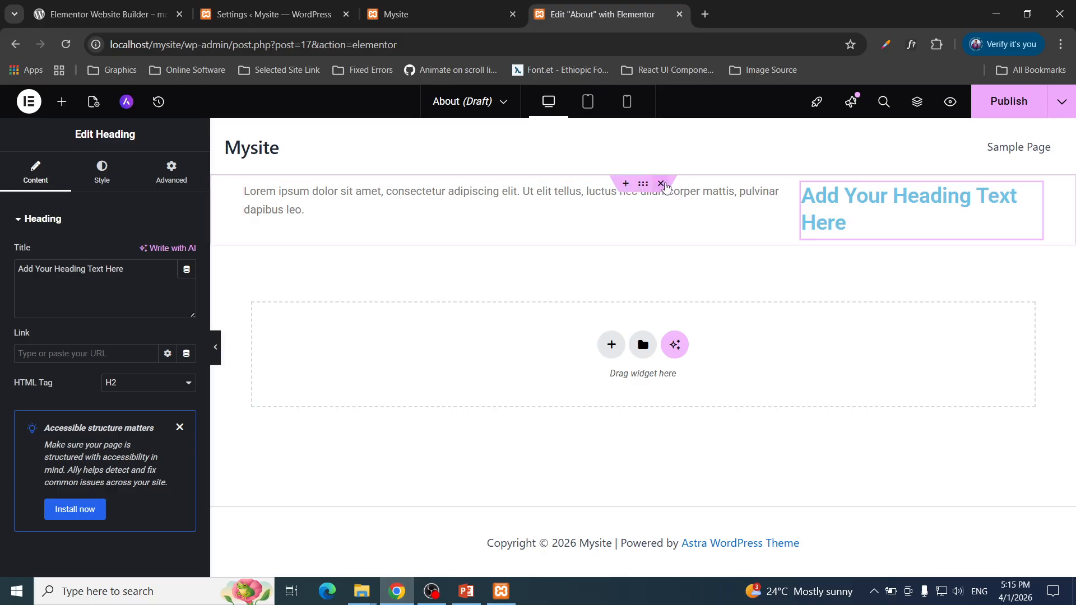
Delete the row container and add a Flexbox container with two equal columns.
{"action": "left_click", "coordinate": [661, 186]}
{"action": "left_click", "coordinate": [611, 291]}
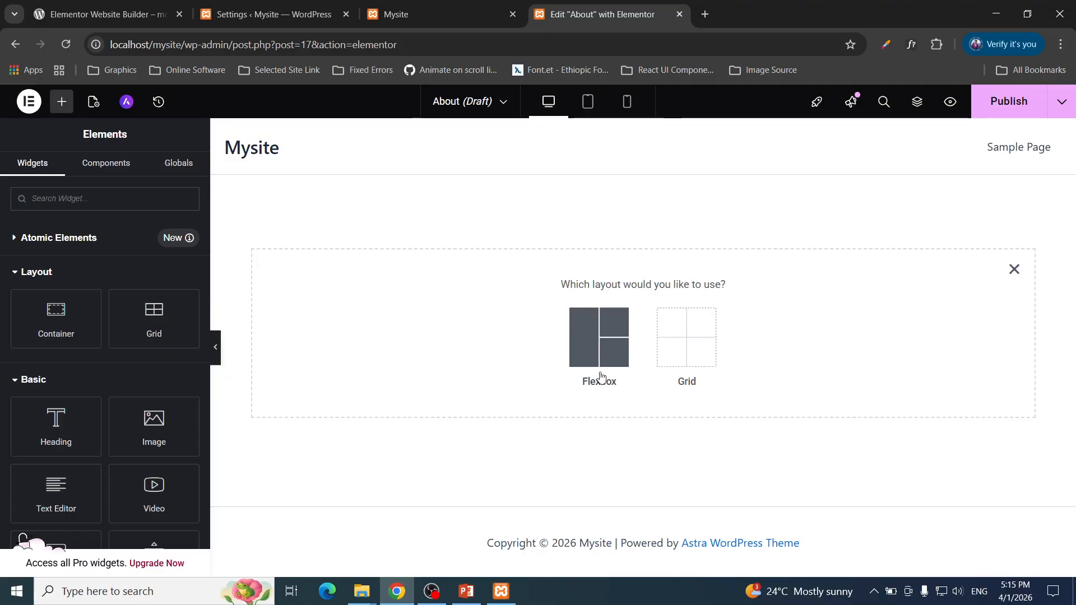
{"action": "left_click", "coordinate": [603, 352]}
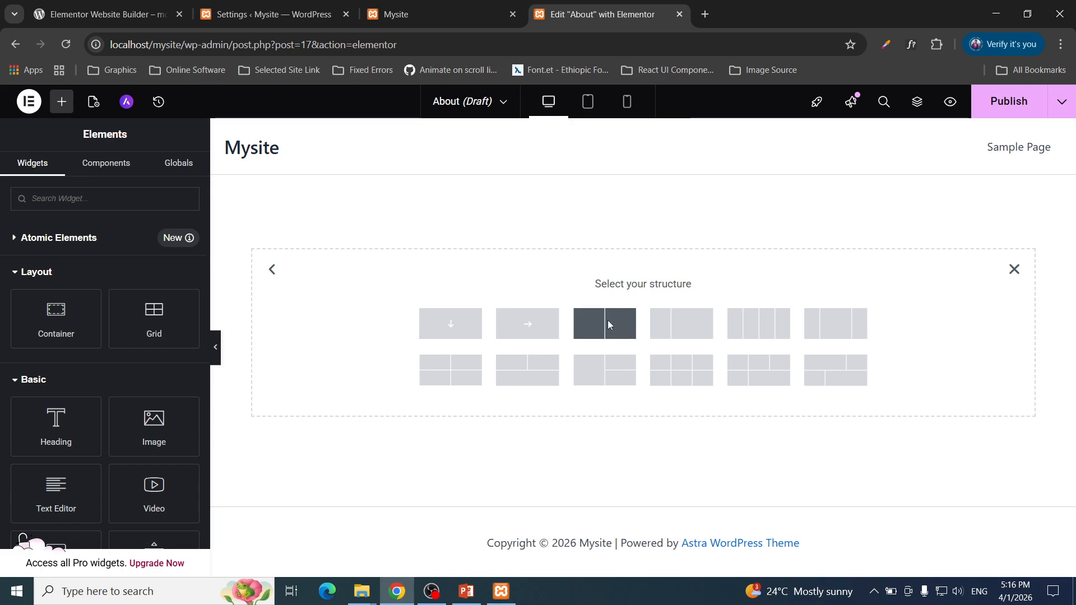
{"action": "left_click", "coordinate": [609, 325]}
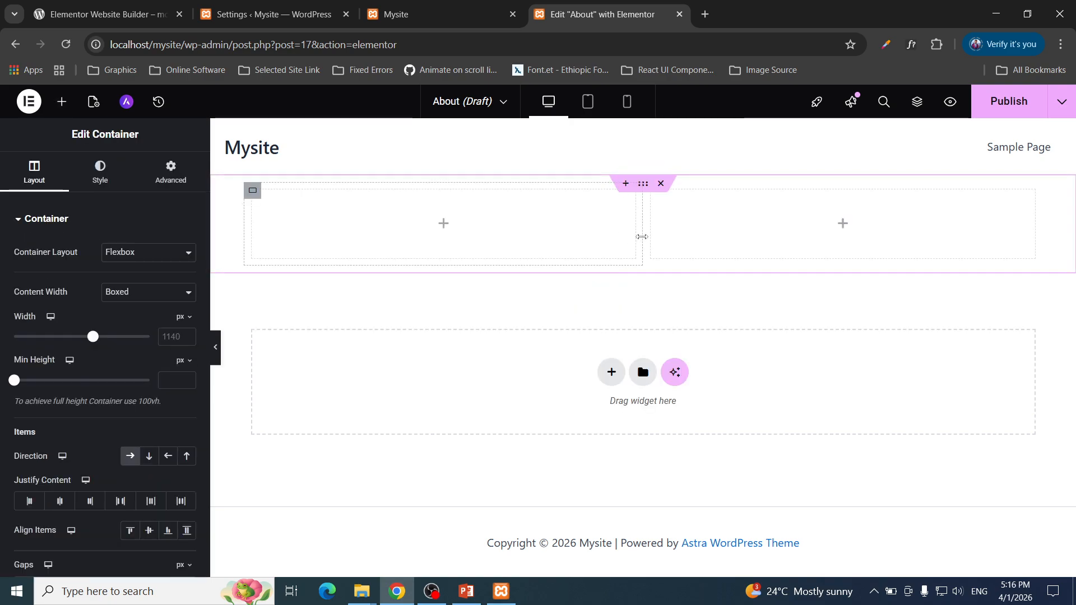
Try to place a Heading and a Text Editor together in the first column of the two-column container.
{"action": "left_click", "coordinate": [62, 102]}
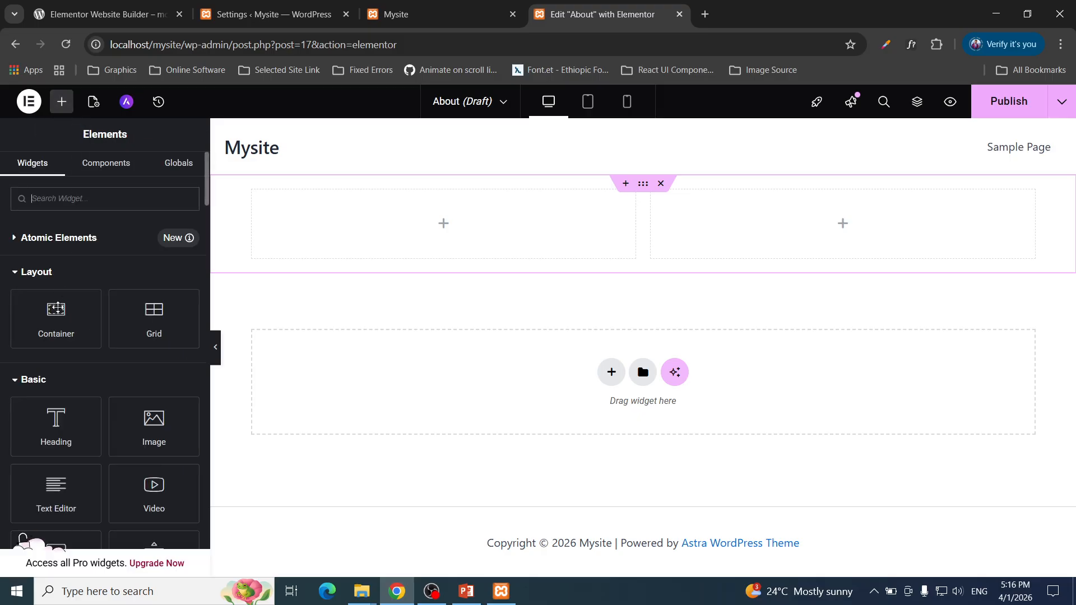
{"action": "left_click_drag", "start_coordinate": [56, 427], "coordinate": [372, 208]}
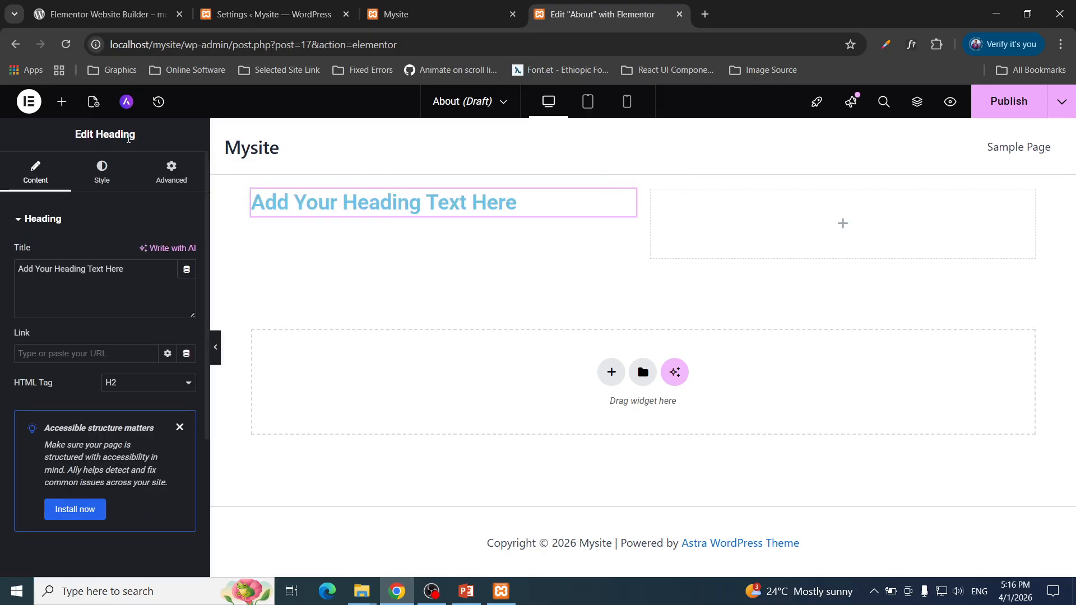
{"action": "left_click", "coordinate": [61, 101]}
{"action": "left_click_drag", "start_coordinate": [56, 490], "coordinate": [337, 246]}
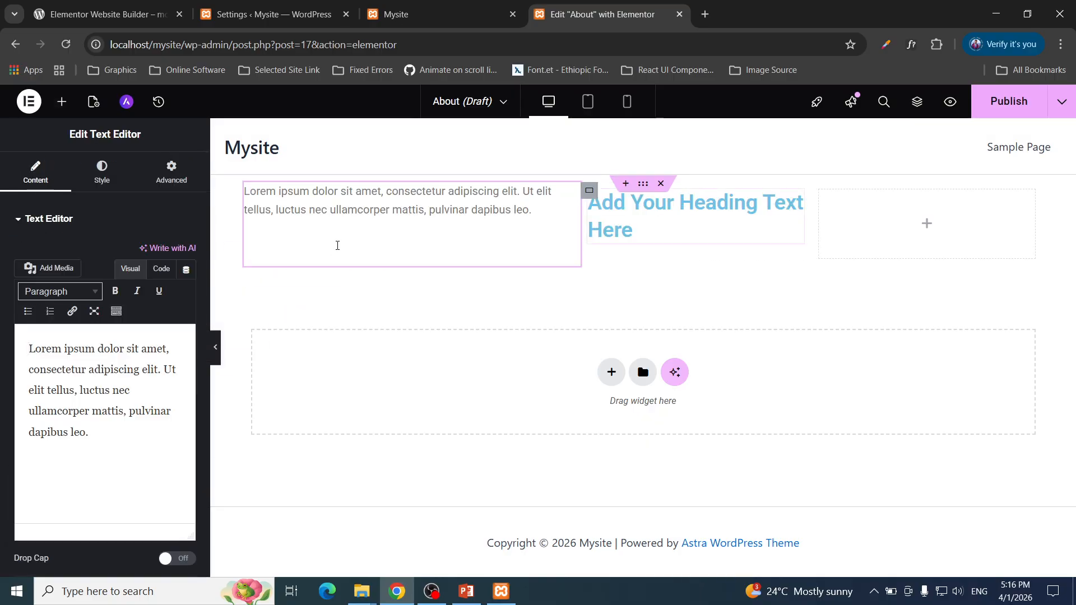
{"action": "left_click_drag", "start_coordinate": [608, 233], "coordinate": [432, 184]}
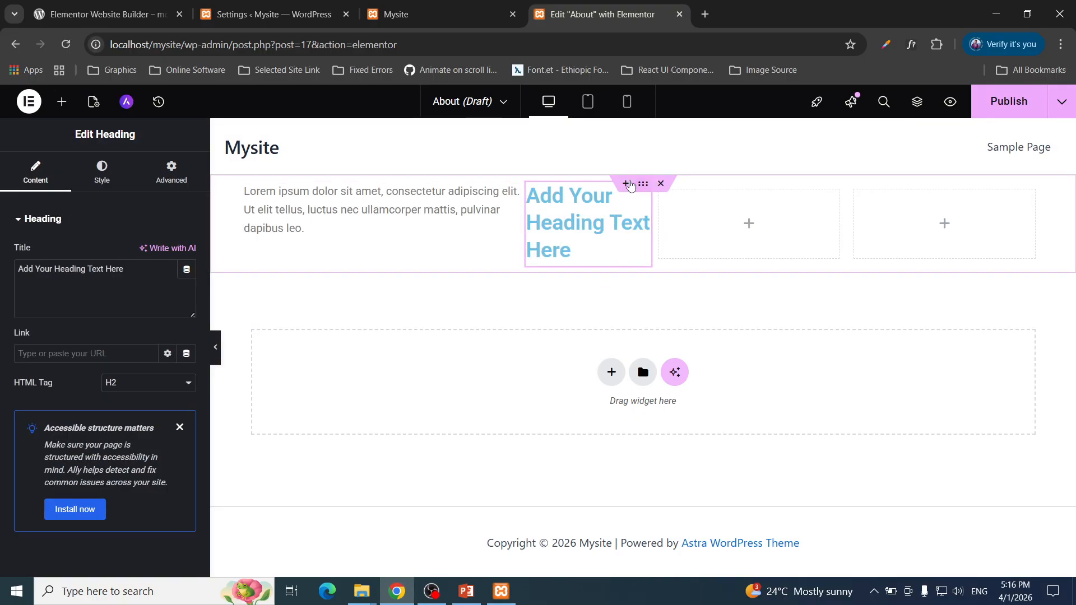
Delete the filled container and start over with an empty Flexbox container of two equal columns.
{"action": "left_click", "coordinate": [660, 185]}
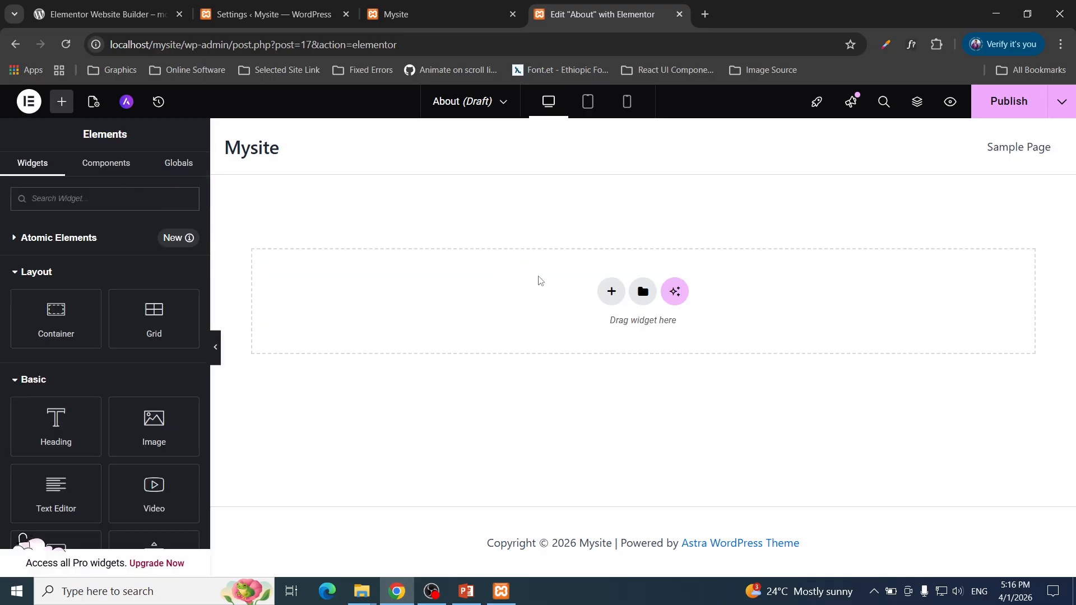
{"action": "left_click", "coordinate": [609, 291]}
{"action": "left_click", "coordinate": [588, 345]}
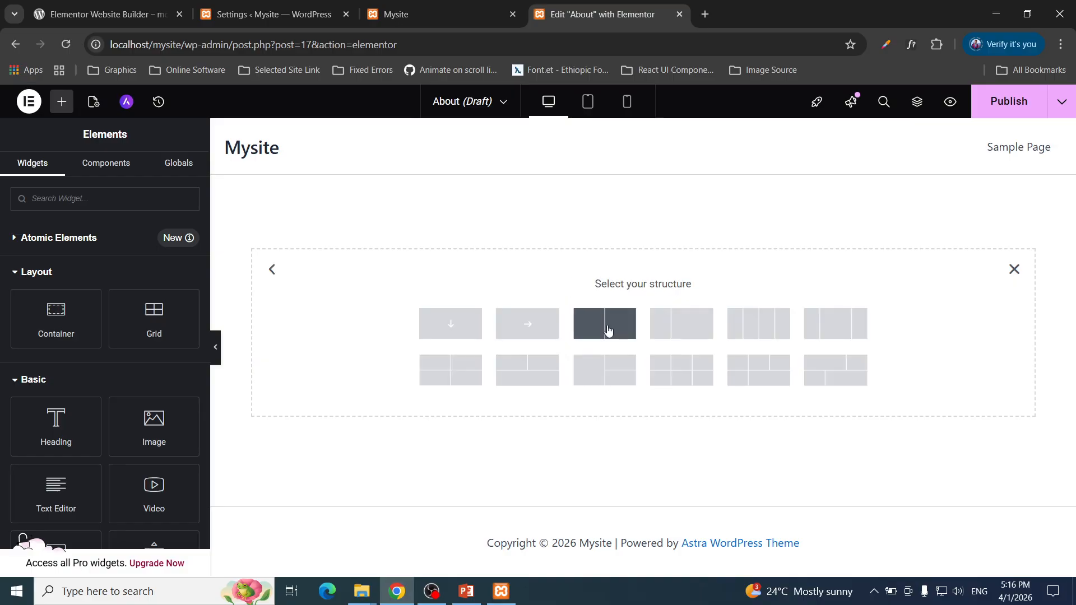
{"action": "left_click", "coordinate": [608, 328]}
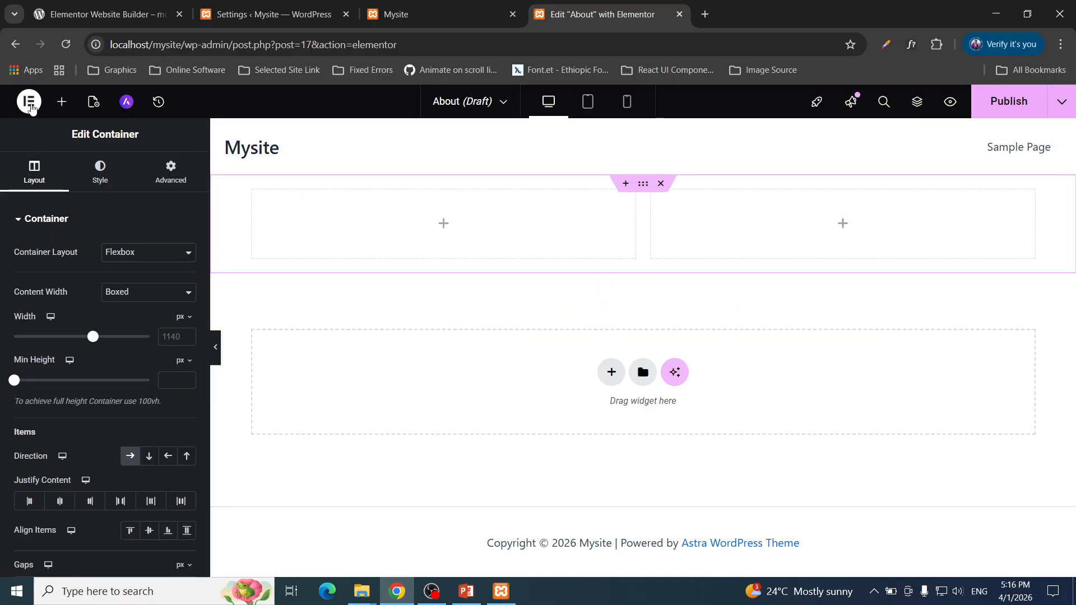
Add a Heading and a Text Editor below it inside the first column of the container.
{"action": "left_click", "coordinate": [63, 106]}
{"action": "left_click_drag", "start_coordinate": [64, 433], "coordinate": [446, 243]}
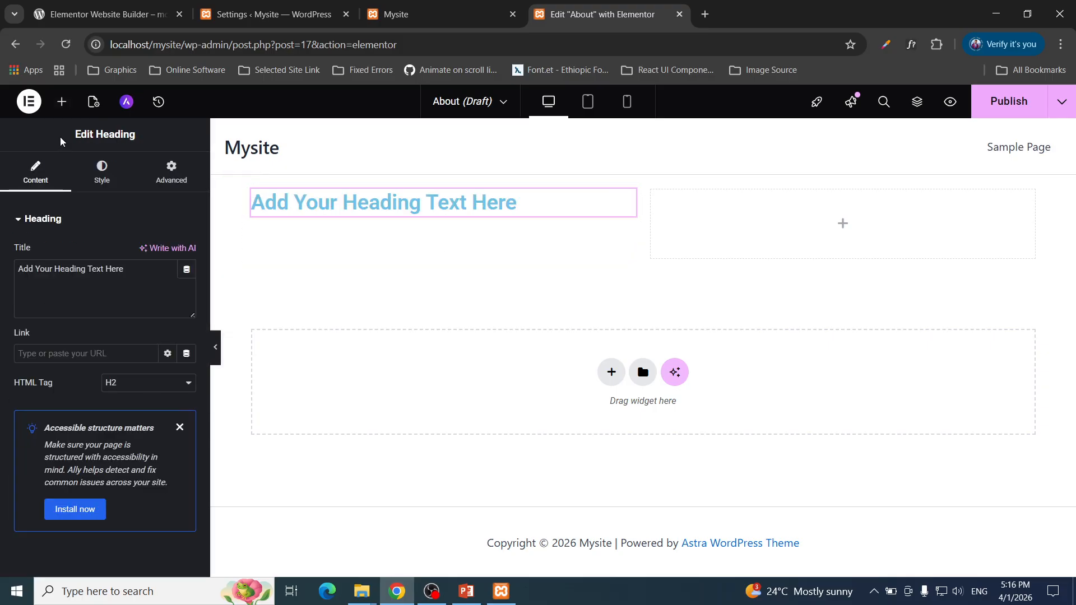
{"action": "left_click", "coordinate": [61, 102]}
{"action": "left_click_drag", "start_coordinate": [59, 466], "coordinate": [385, 212]}
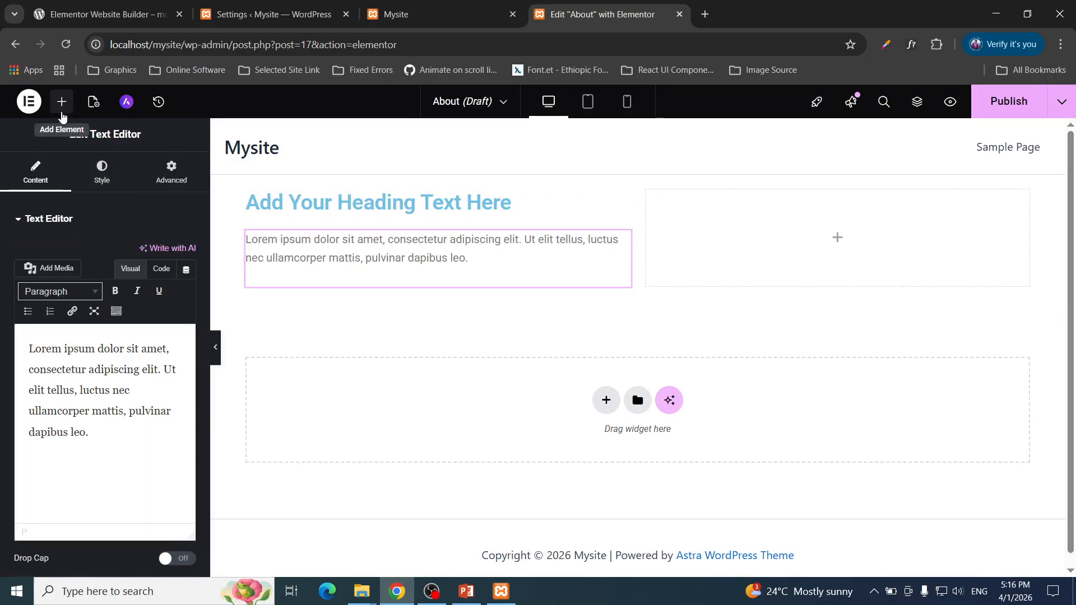
Add an Image widget to the second column, then narrow the first column and widen it again.
{"action": "left_click", "coordinate": [62, 102]}
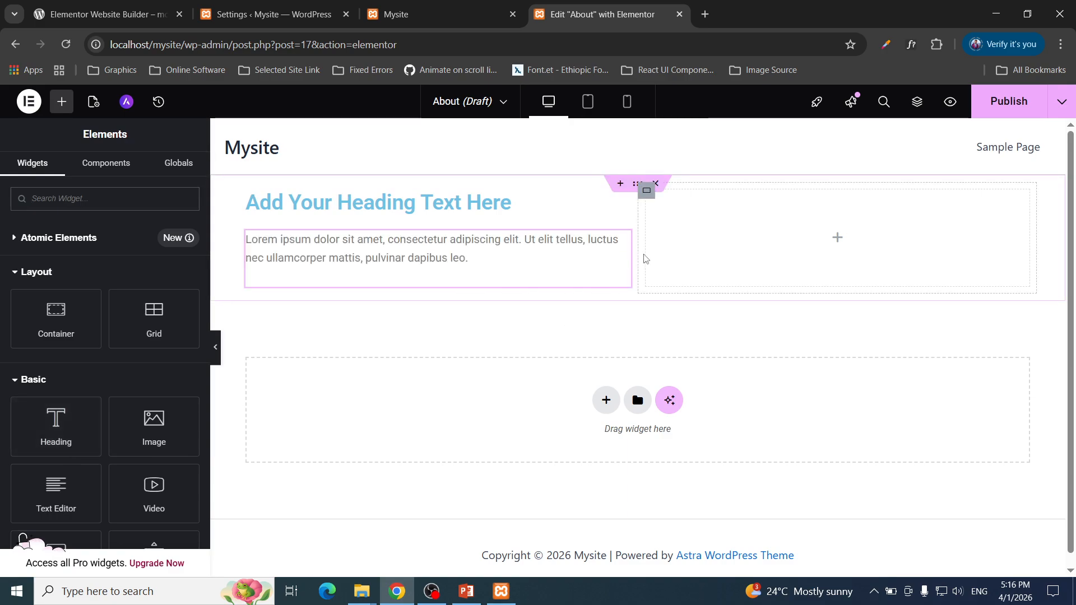
{"action": "left_click_drag", "start_coordinate": [151, 441], "coordinate": [780, 244]}
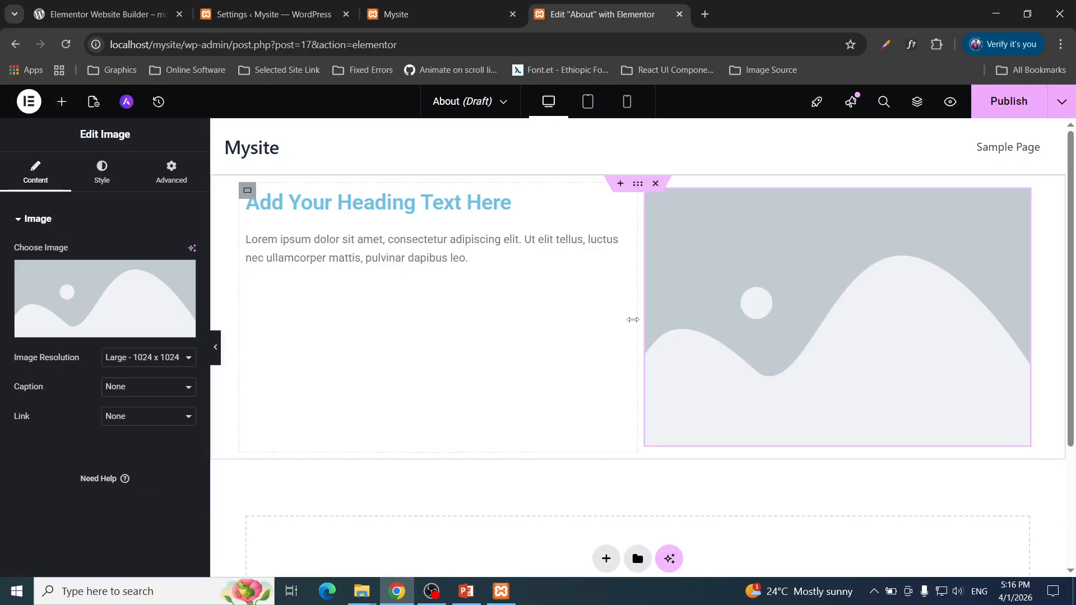
{"action": "left_click_drag", "start_coordinate": [633, 319], "coordinate": [532, 329]}
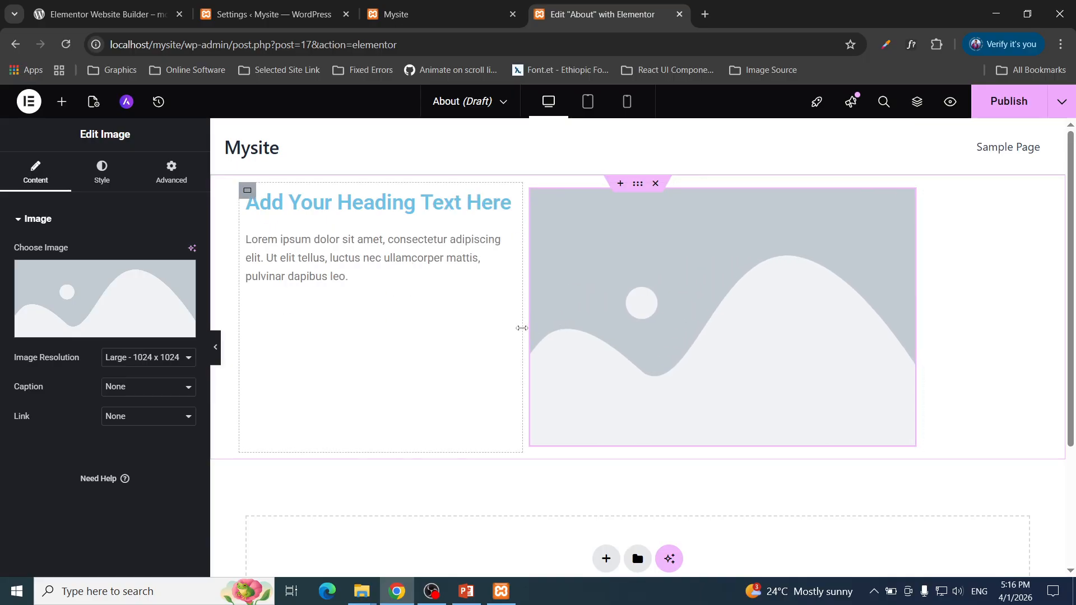
{"action": "left_click_drag", "start_coordinate": [522, 328], "coordinate": [663, 341]}
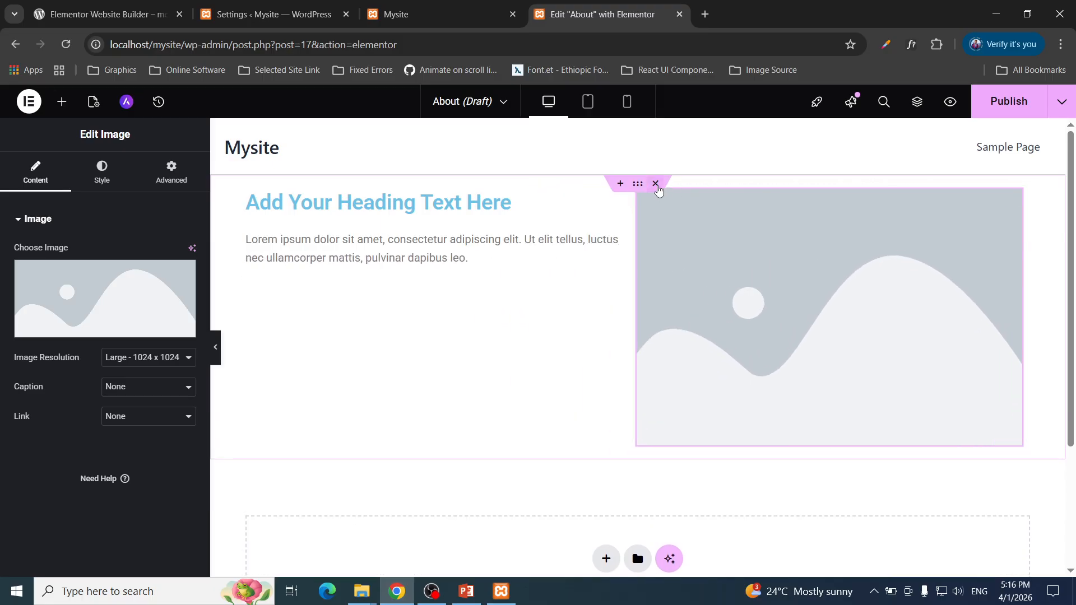
Replace the two-column Flexbox container with a Grid container of two columns and one row.
{"action": "left_click", "coordinate": [655, 185]}
{"action": "left_click", "coordinate": [611, 291]}
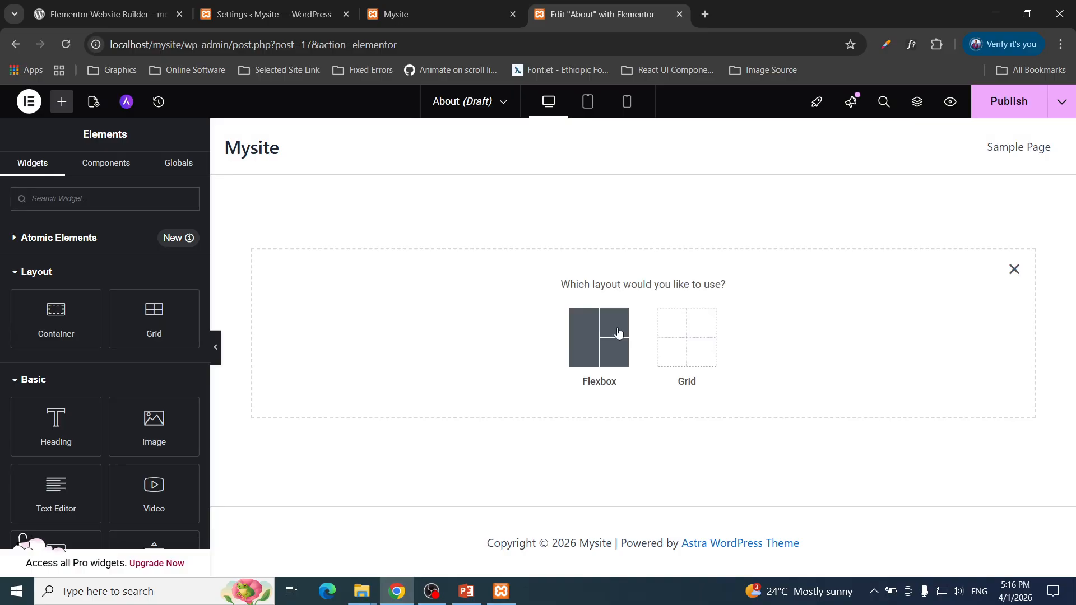
{"action": "left_click", "coordinate": [667, 332]}
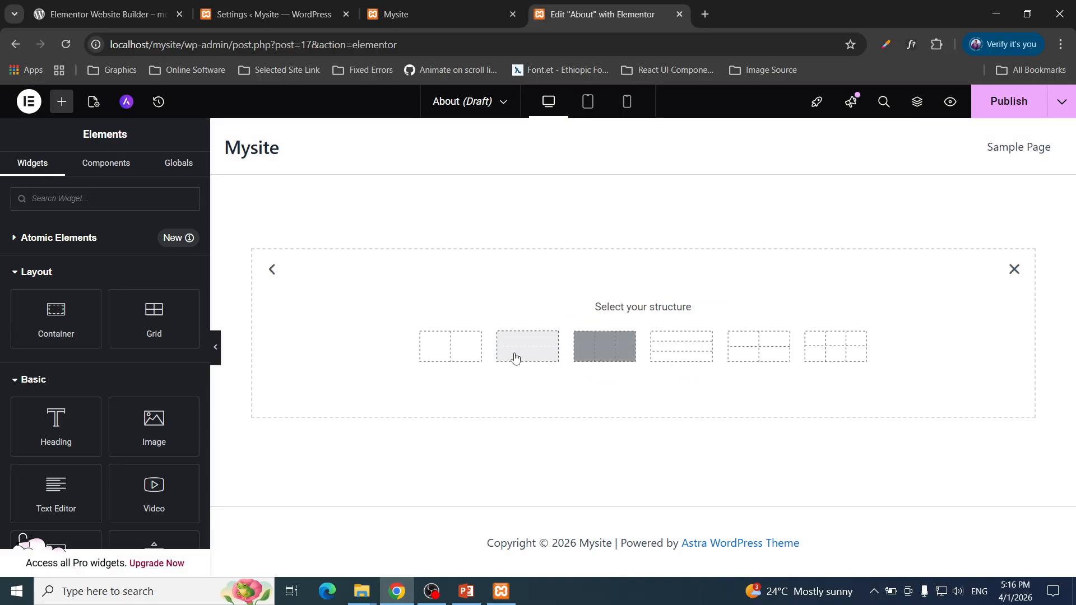
{"action": "left_click", "coordinate": [468, 348]}
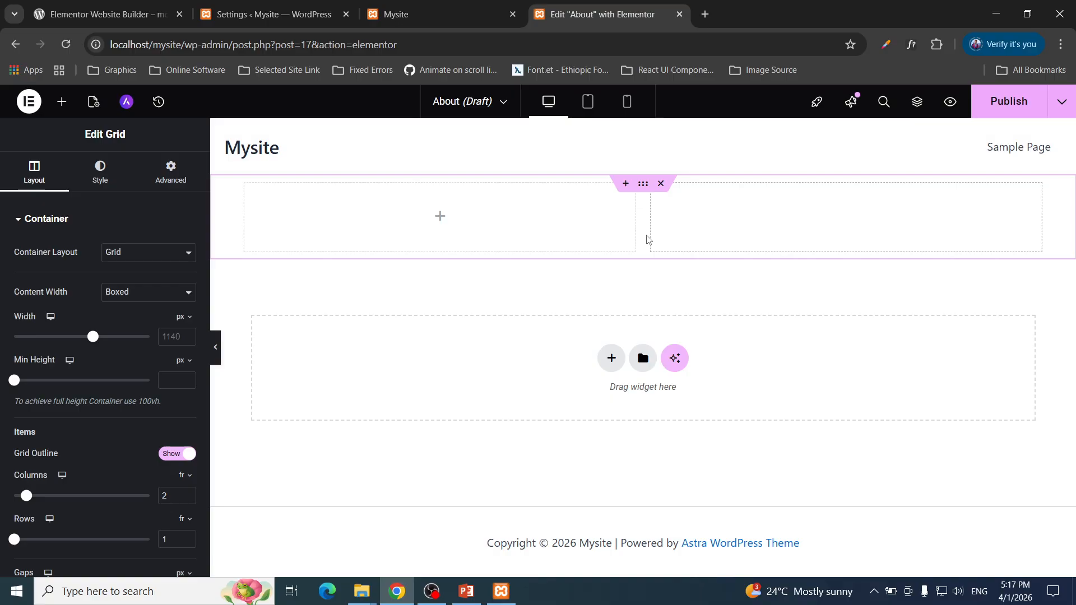
Delete the empty grid and add a new Grid container with two columns and one row.
{"action": "left_click", "coordinate": [661, 185]}
{"action": "left_click", "coordinate": [611, 292]}
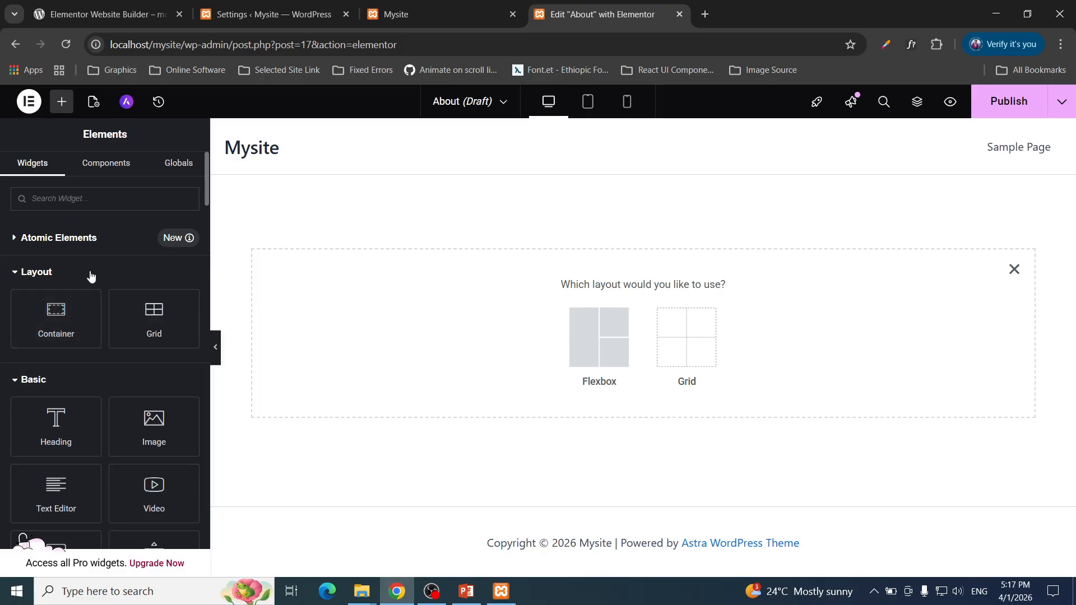
{"action": "left_click", "coordinate": [691, 340]}
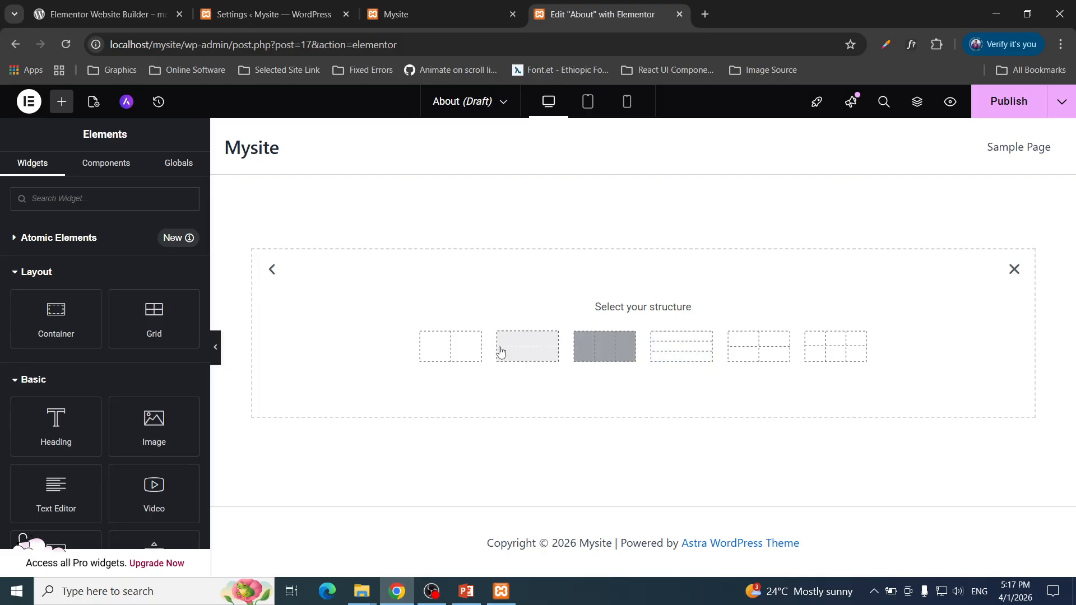
{"action": "left_click", "coordinate": [437, 351]}
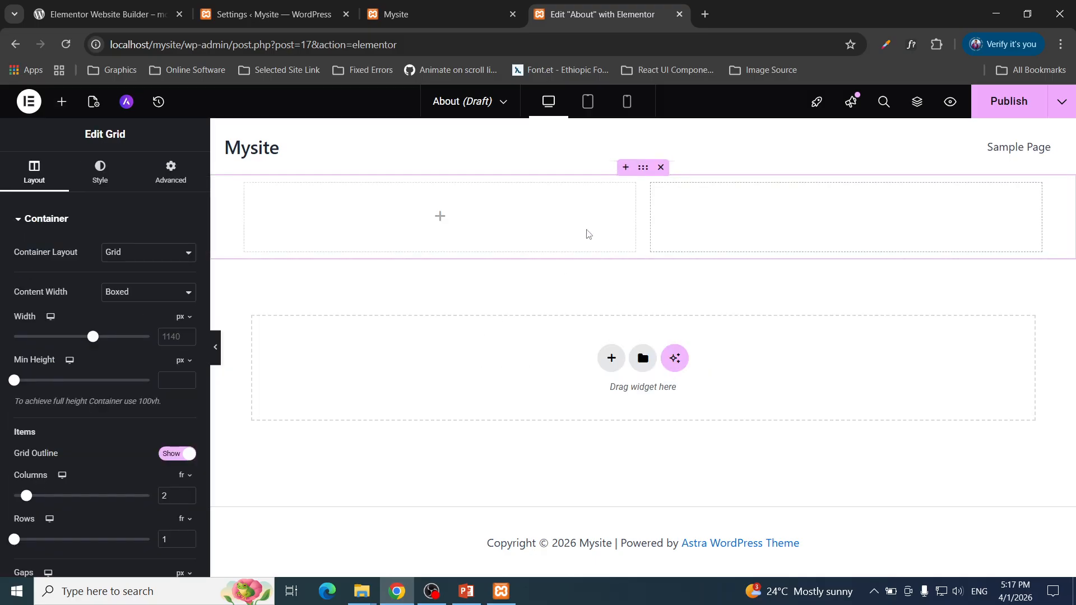
Add a Heading widget to the grid's first cell and try to place a Text Editor widget below it.
{"action": "left_click", "coordinate": [61, 103]}
{"action": "left_click_drag", "start_coordinate": [59, 423], "coordinate": [412, 214]}
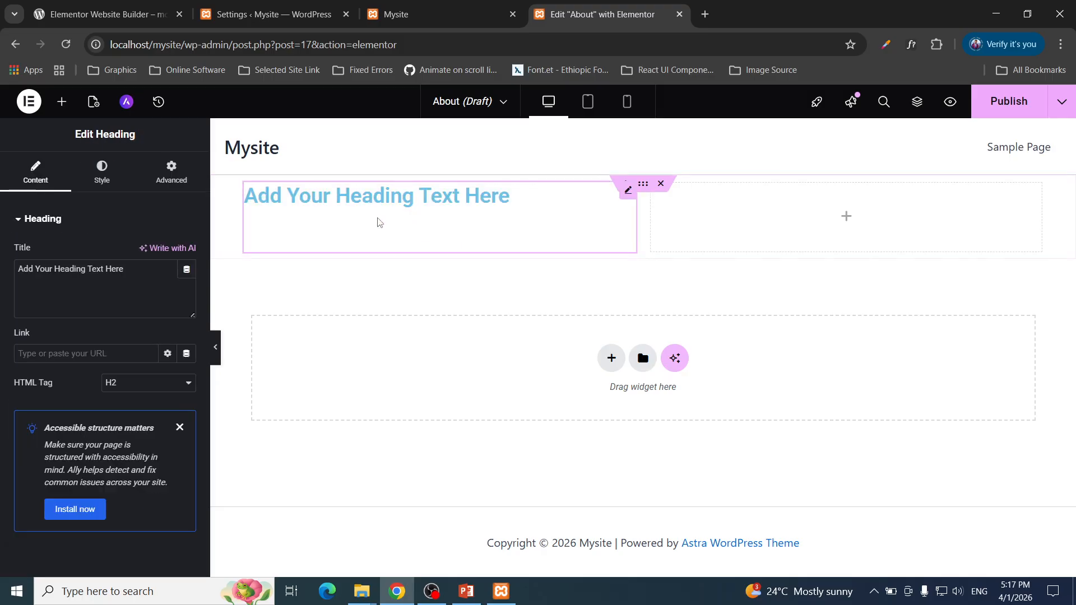
{"action": "left_click", "coordinate": [61, 101]}
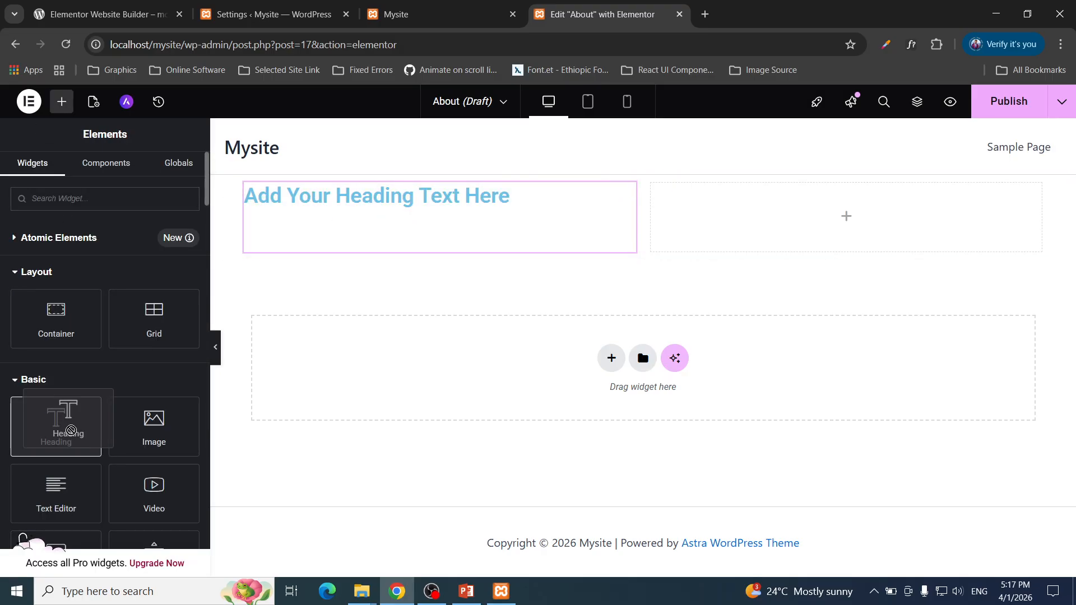
{"action": "left_click_drag", "start_coordinate": [56, 474], "coordinate": [83, 474]}
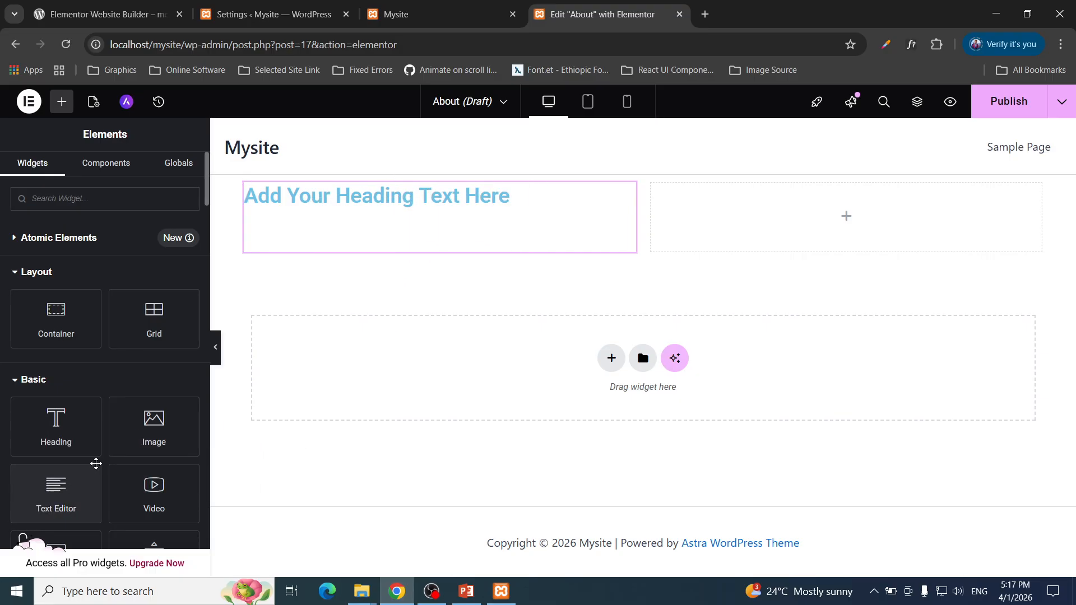
Delete the Heading widget from the grid's first cell.
{"action": "left_click", "coordinate": [628, 195]}
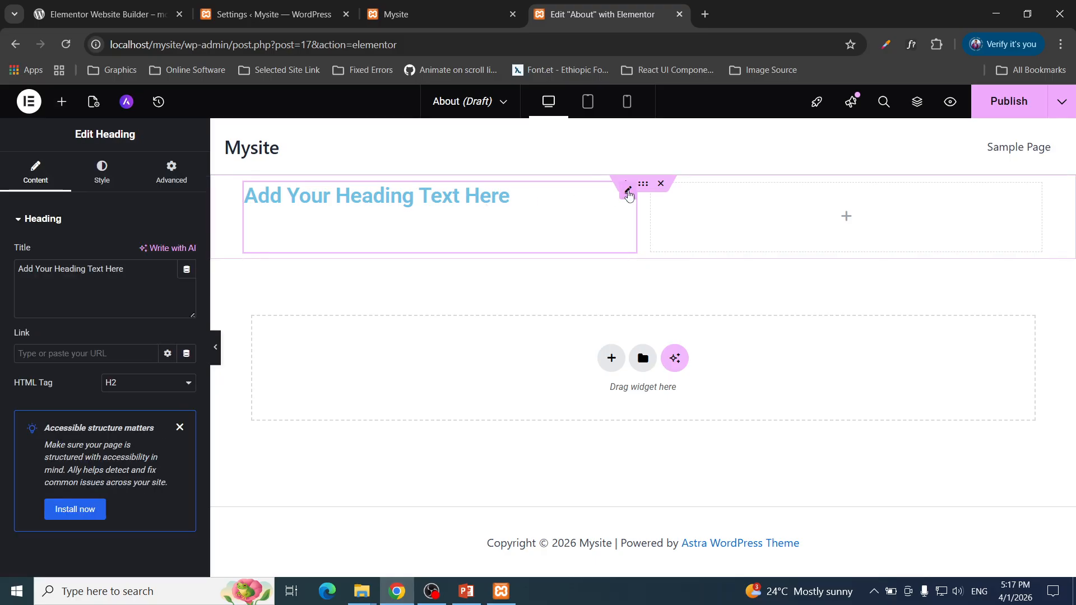
{"action": "right_click", "coordinate": [627, 191]}
{"action": "left_click", "coordinate": [662, 532]}
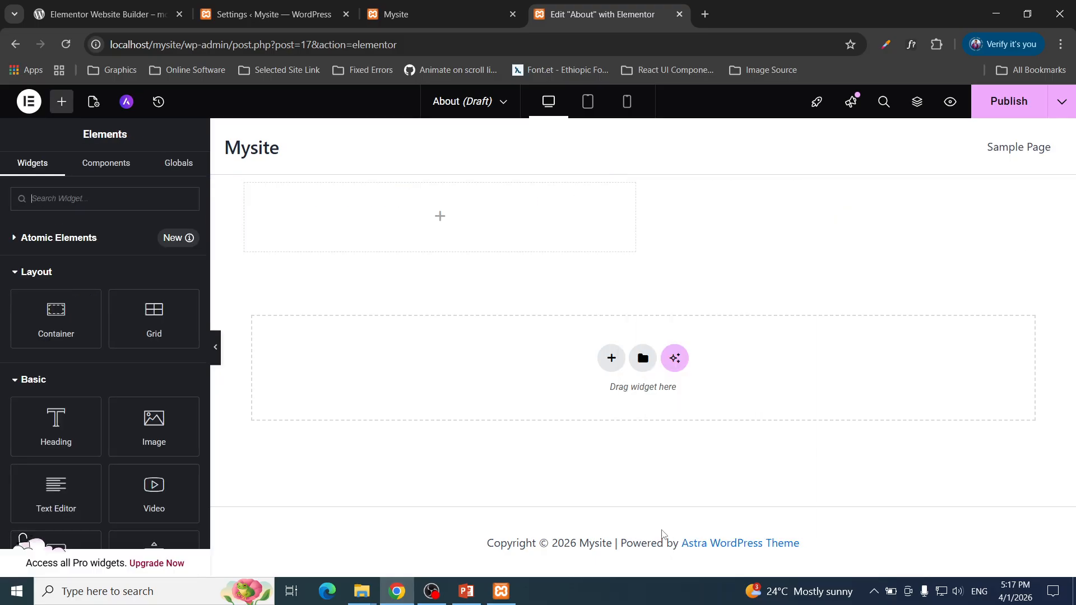
Replace the emptied grid with a new Grid container of two columns and one row.
{"action": "left_click", "coordinate": [660, 186]}
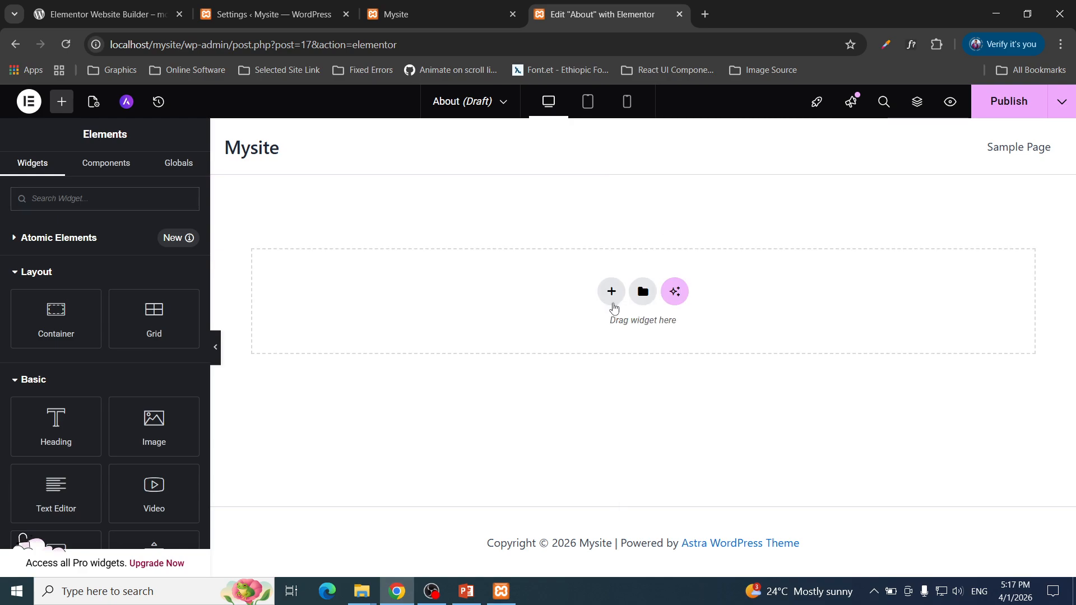
{"action": "left_click", "coordinate": [610, 302]}
{"action": "left_click", "coordinate": [663, 336]}
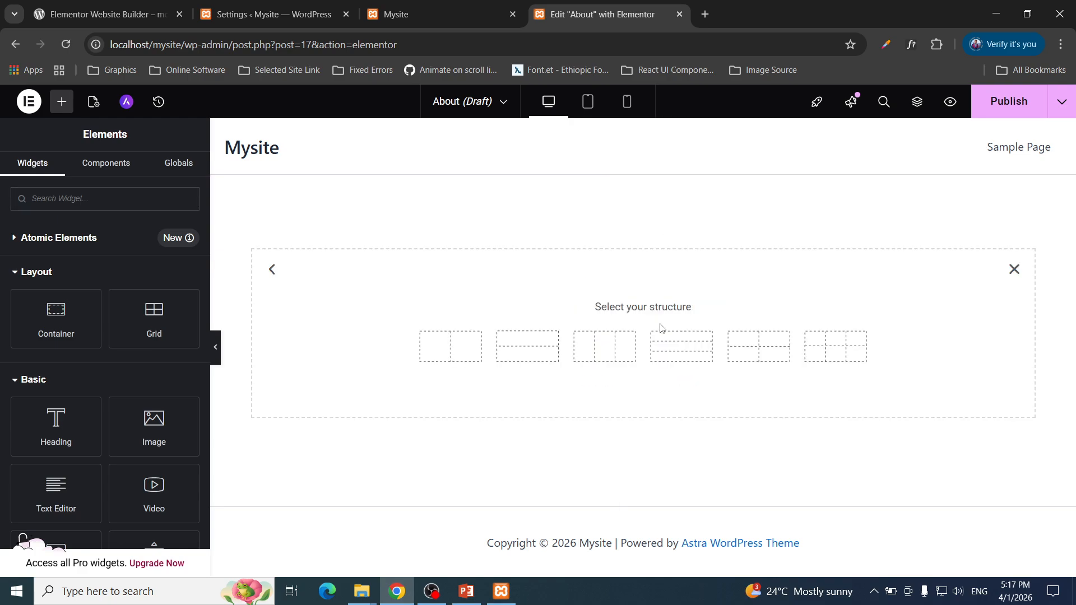
{"action": "left_click", "coordinate": [429, 343]}
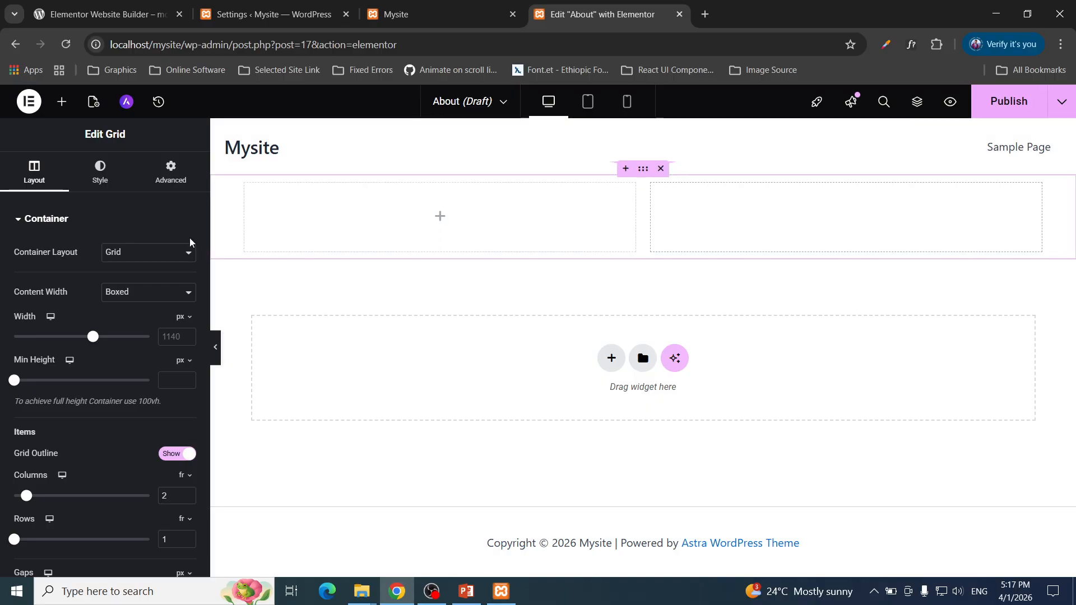
Nest a Container element inside each of the two grid cells.
{"action": "left_click", "coordinate": [62, 102]}
{"action": "left_click_drag", "start_coordinate": [58, 328], "coordinate": [475, 231]}
{"action": "left_click", "coordinate": [65, 107]}
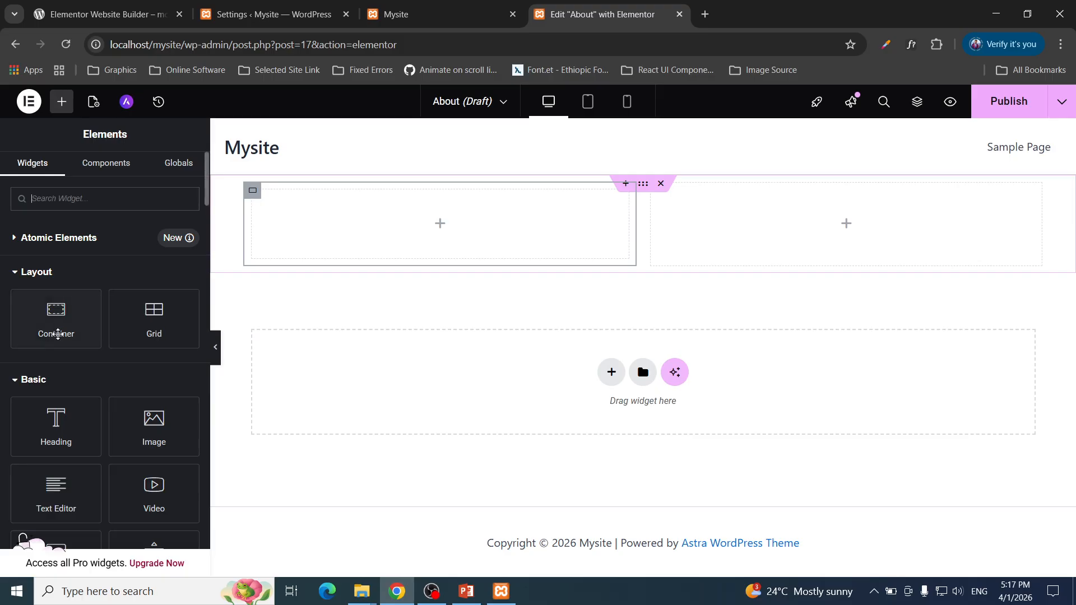
{"action": "left_click_drag", "start_coordinate": [67, 308], "coordinate": [851, 231]}
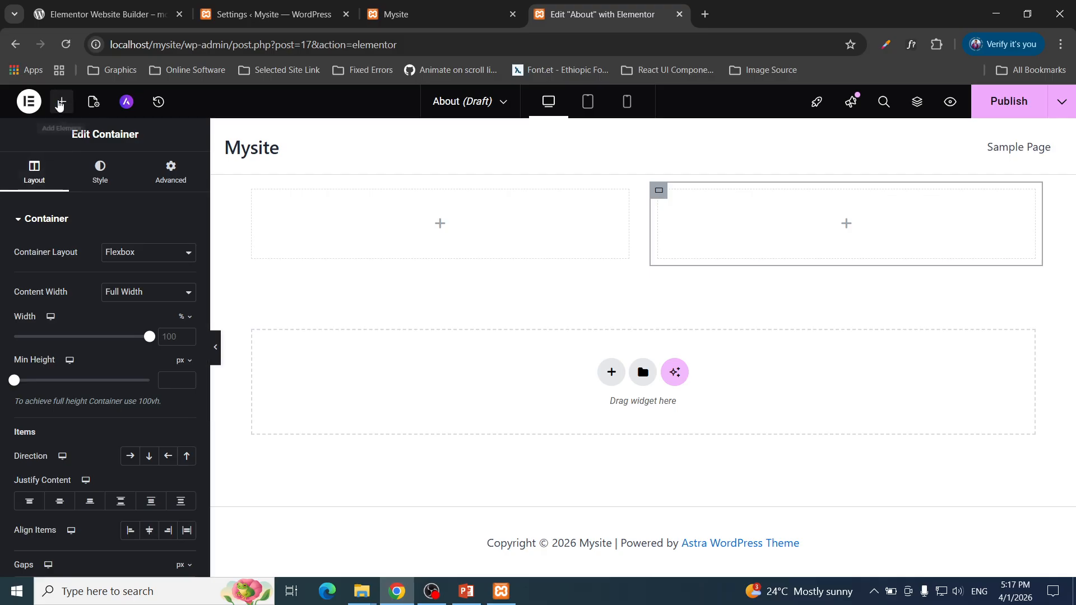
Add a Heading with a Text Editor below it to the first nested container, and an Image to the second.
{"action": "left_click", "coordinate": [60, 102]}
{"action": "left_click_drag", "start_coordinate": [56, 423], "coordinate": [386, 224]}
{"action": "left_click", "coordinate": [61, 101]}
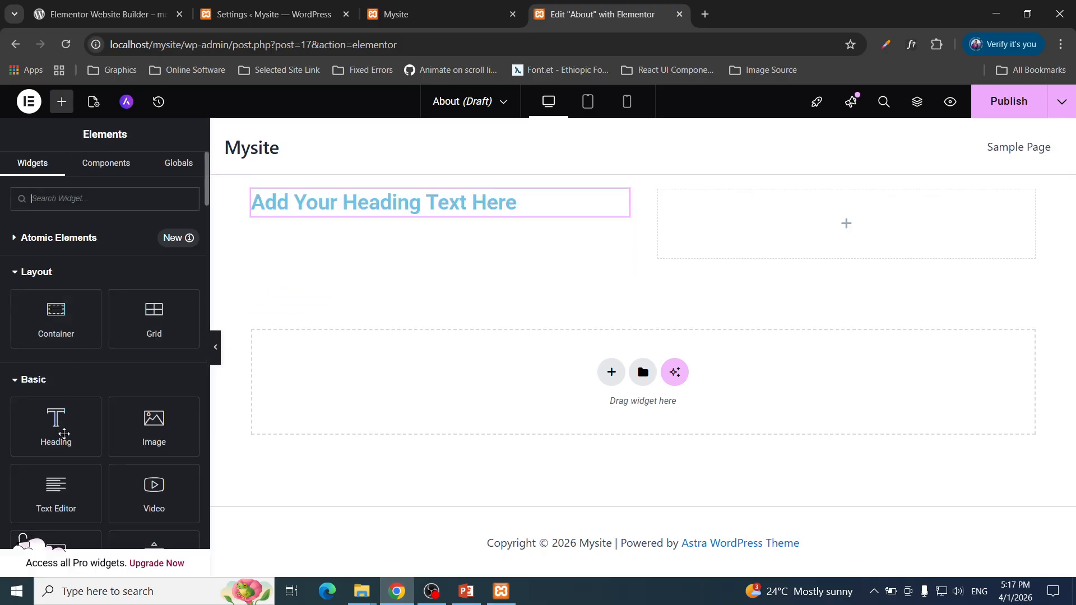
{"action": "left_click_drag", "start_coordinate": [54, 495], "coordinate": [391, 220]}
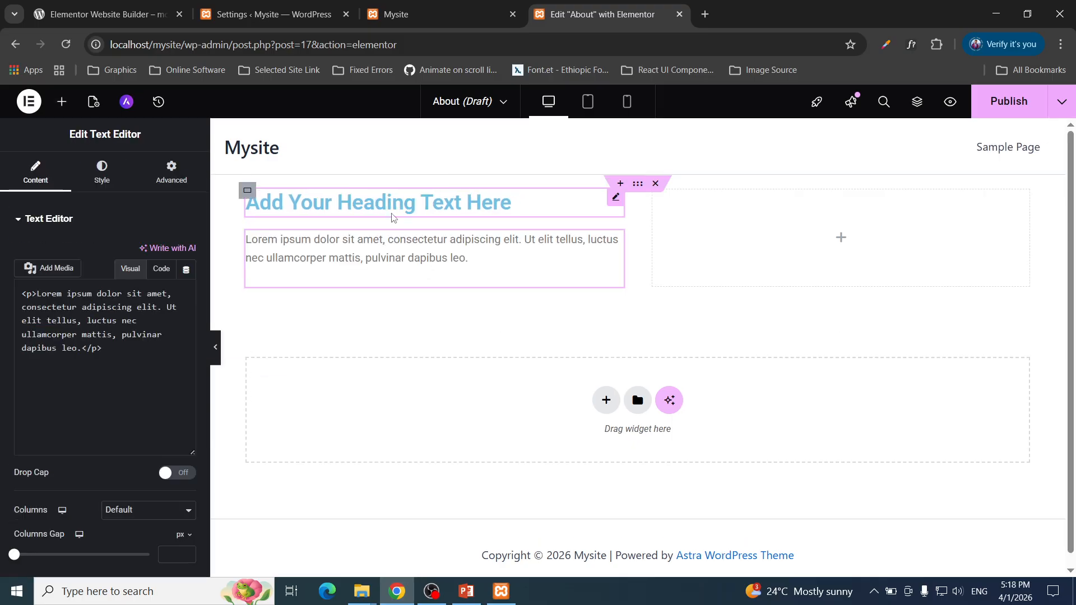
{"action": "left_click", "coordinate": [61, 102]}
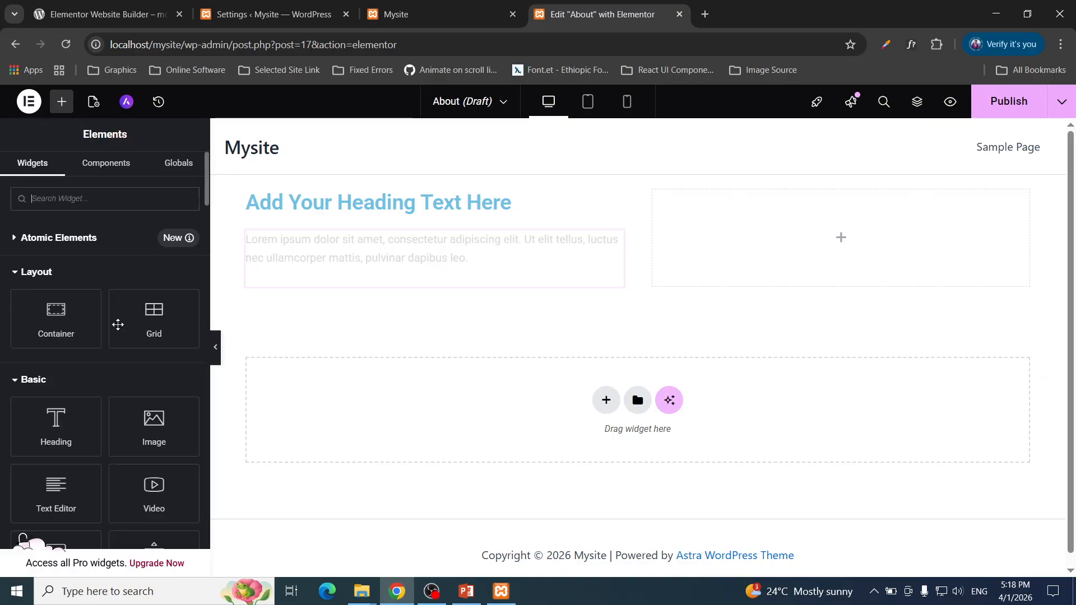
{"action": "left_click_drag", "start_coordinate": [140, 428], "coordinate": [835, 272]}
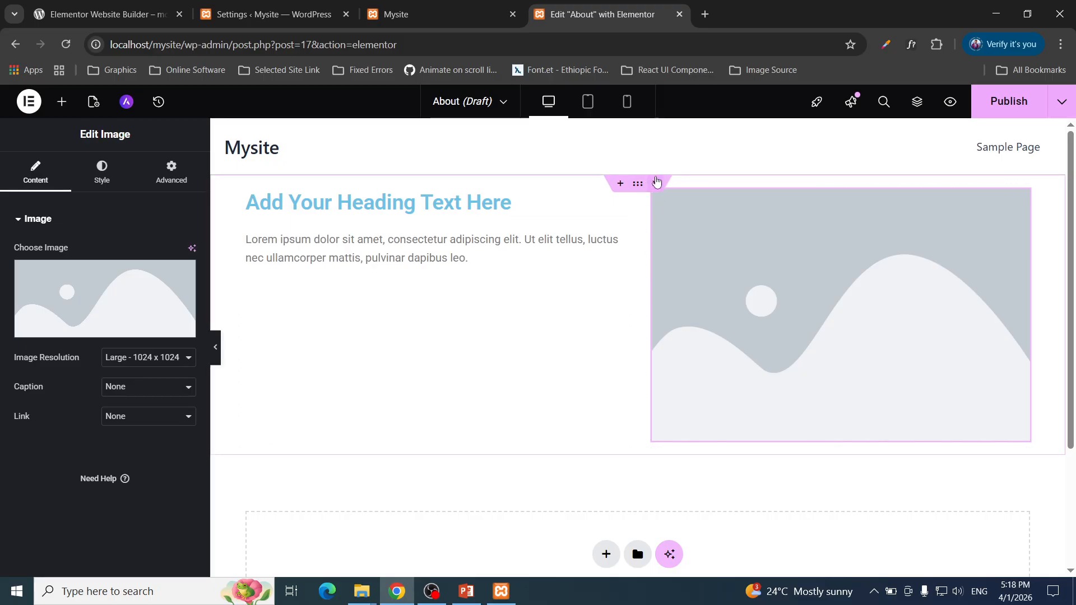
Delete the filled grid and add a single Flexbox container with vertical column direction, keeping its layout as Flexbox.
{"action": "left_click", "coordinate": [657, 183]}
{"action": "left_click", "coordinate": [608, 292]}
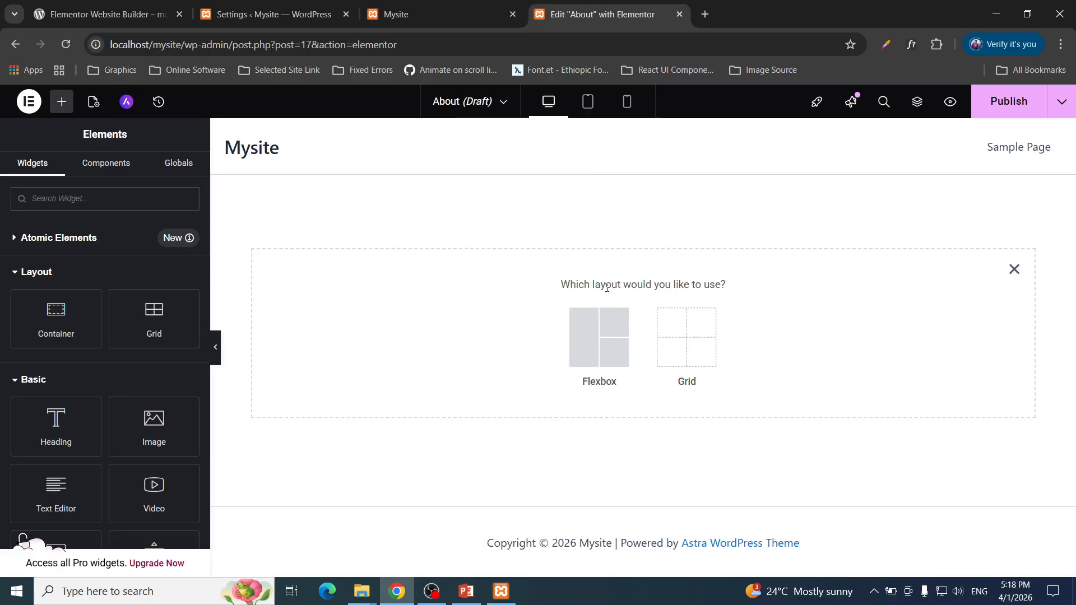
{"action": "left_click", "coordinate": [600, 346]}
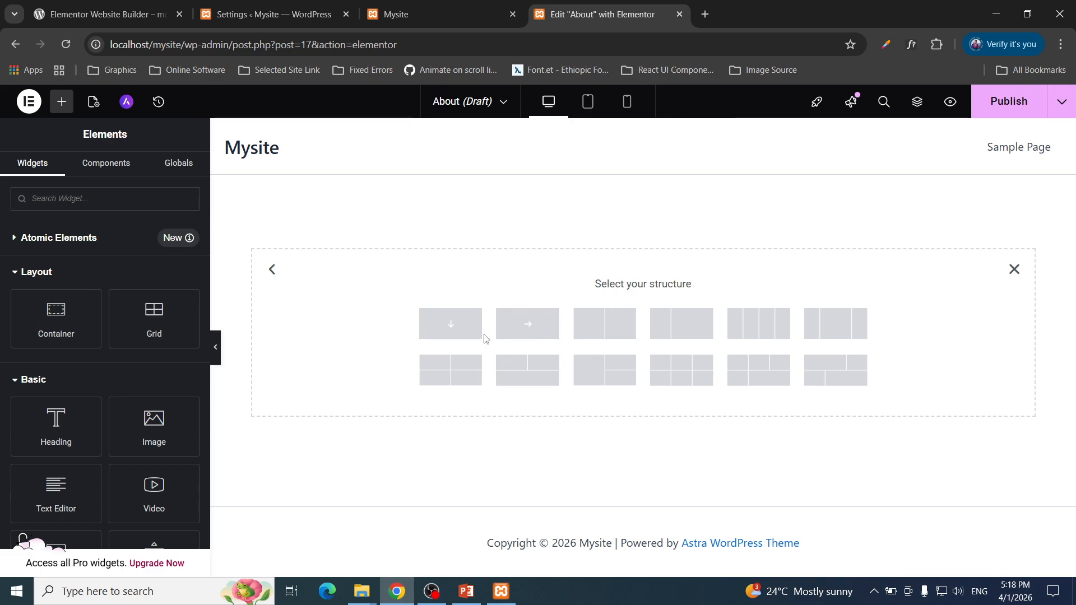
{"action": "left_click", "coordinate": [454, 329]}
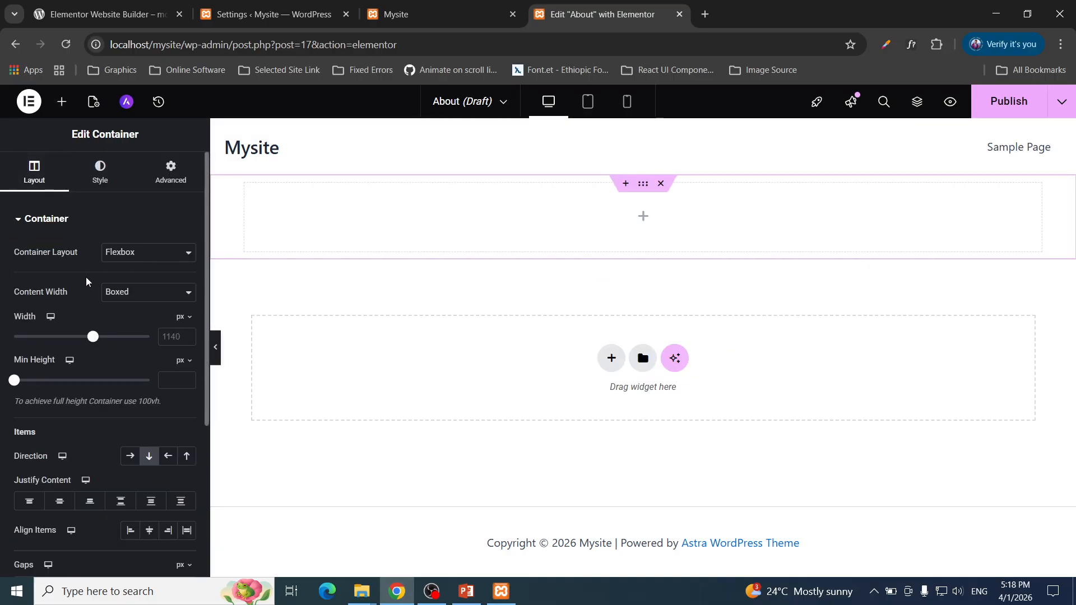
{"action": "left_click", "coordinate": [133, 256]}
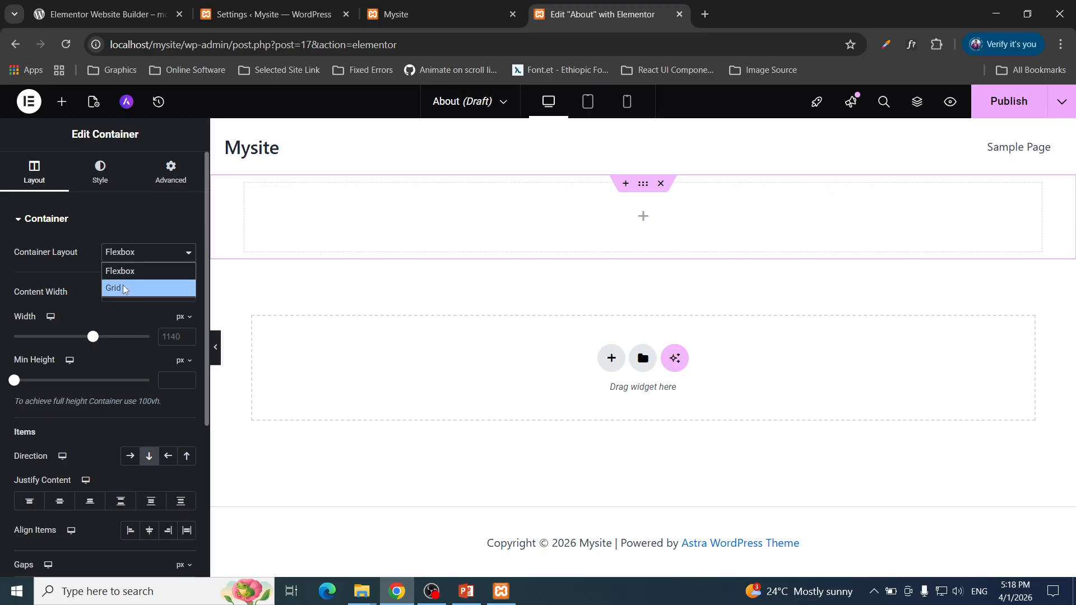
{"action": "left_click", "coordinate": [60, 248]}
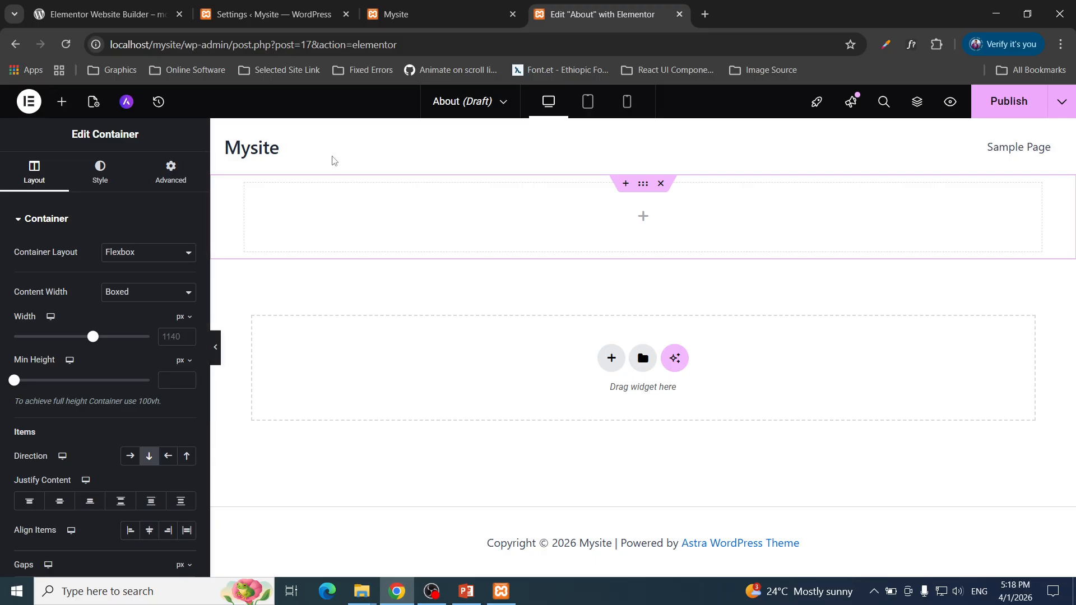
Open ethionext.com in a new browser tab and examine how its hero, About and Services sections are laid out.
{"action": "left_click", "coordinate": [705, 14]}
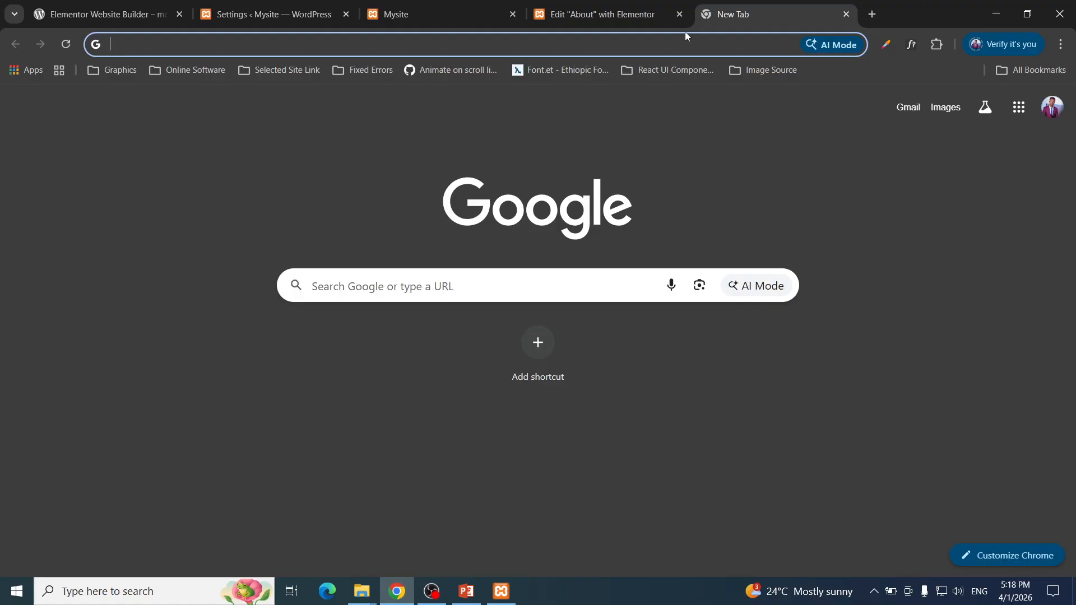
{"action": "type", "text": "et"}
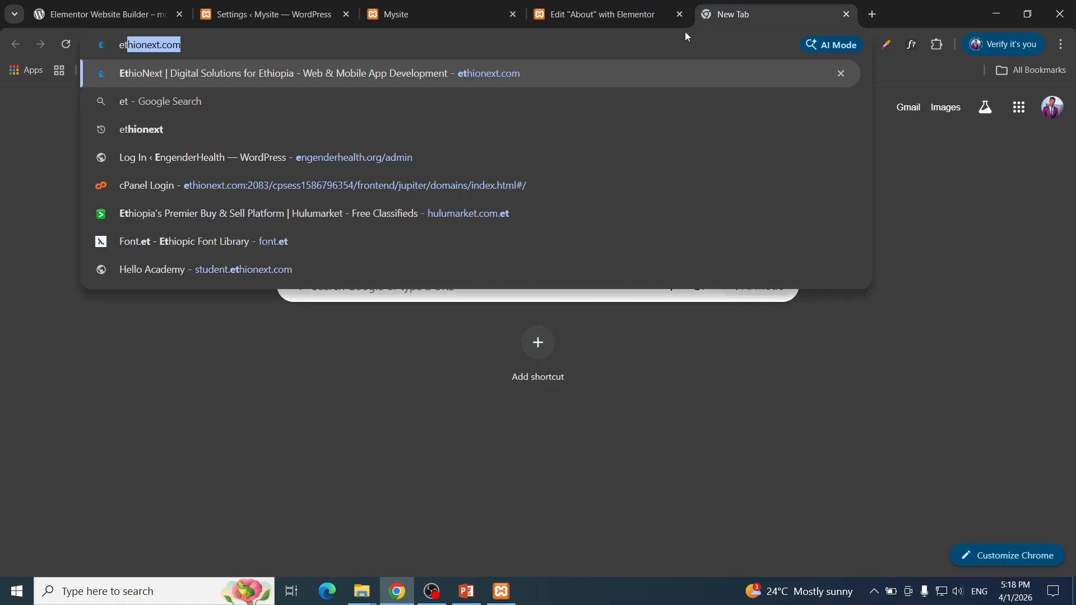
{"action": "key", "text": "Return"}
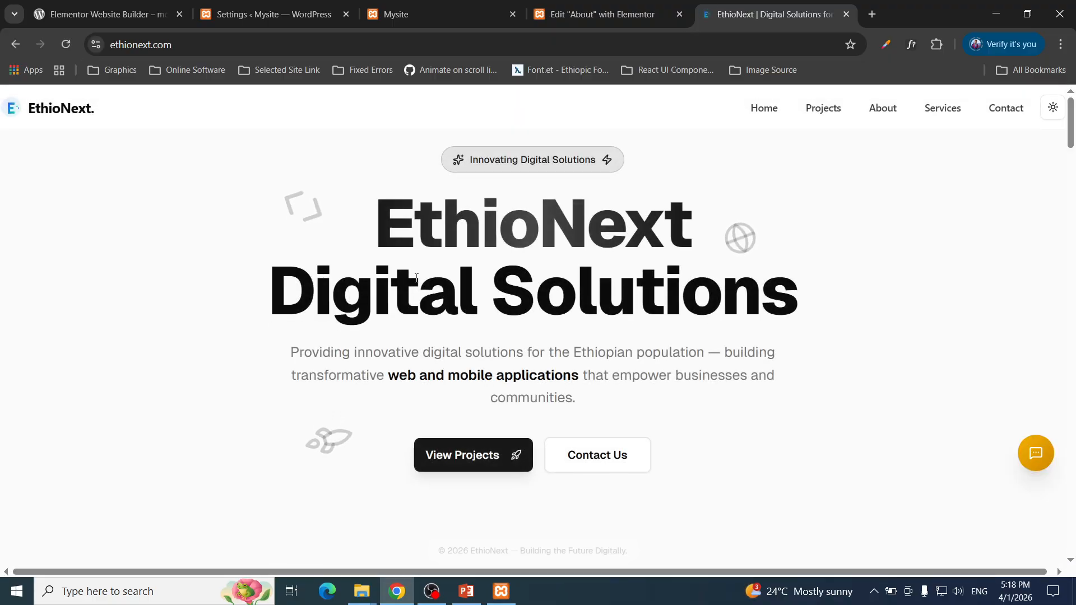
{"action": "scroll", "coordinate": [434, 275], "scroll_direction": "down", "scroll_amount": 3}
{"action": "scroll", "coordinate": [434, 275], "scroll_direction": "up", "scroll_amount": 1}
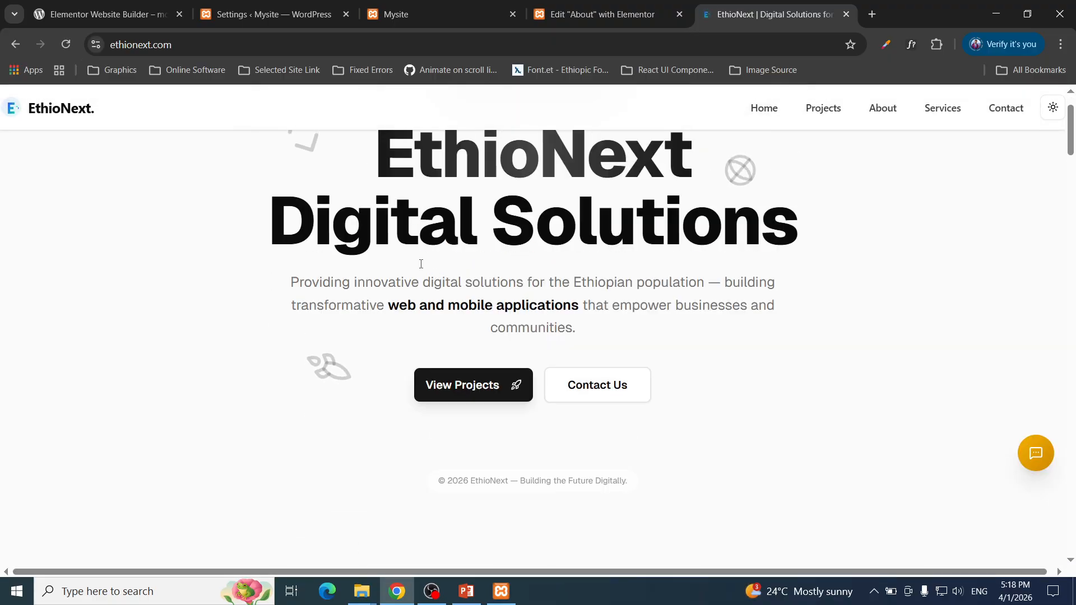
{"action": "scroll", "coordinate": [479, 284], "scroll_direction": "up", "scroll_amount": 1}
{"action": "left_click_drag", "start_coordinate": [264, 293], "coordinate": [827, 333]}
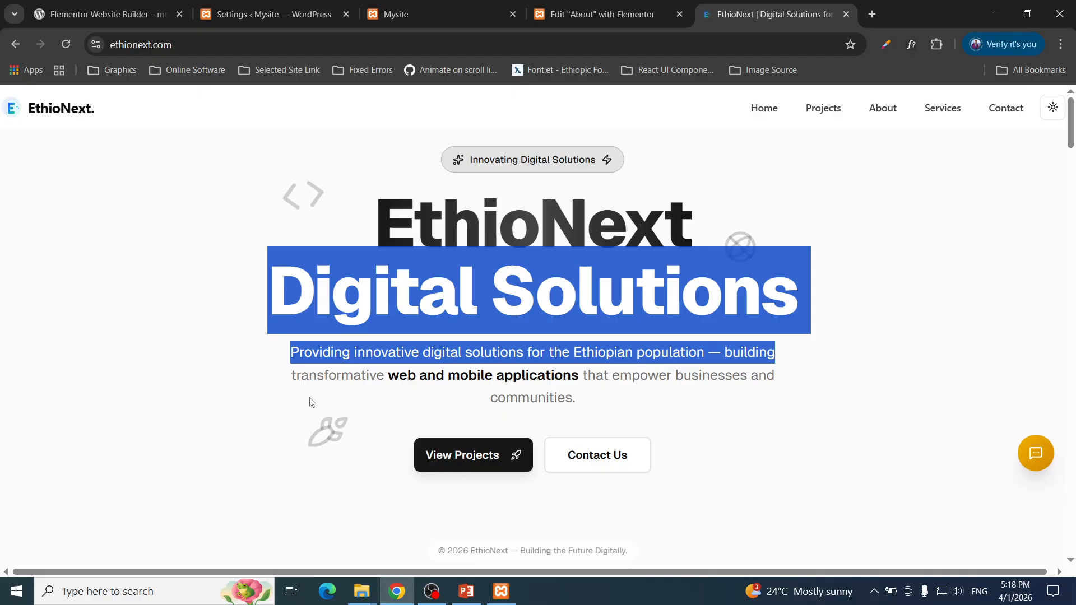
{"action": "left_click", "coordinate": [231, 292]}
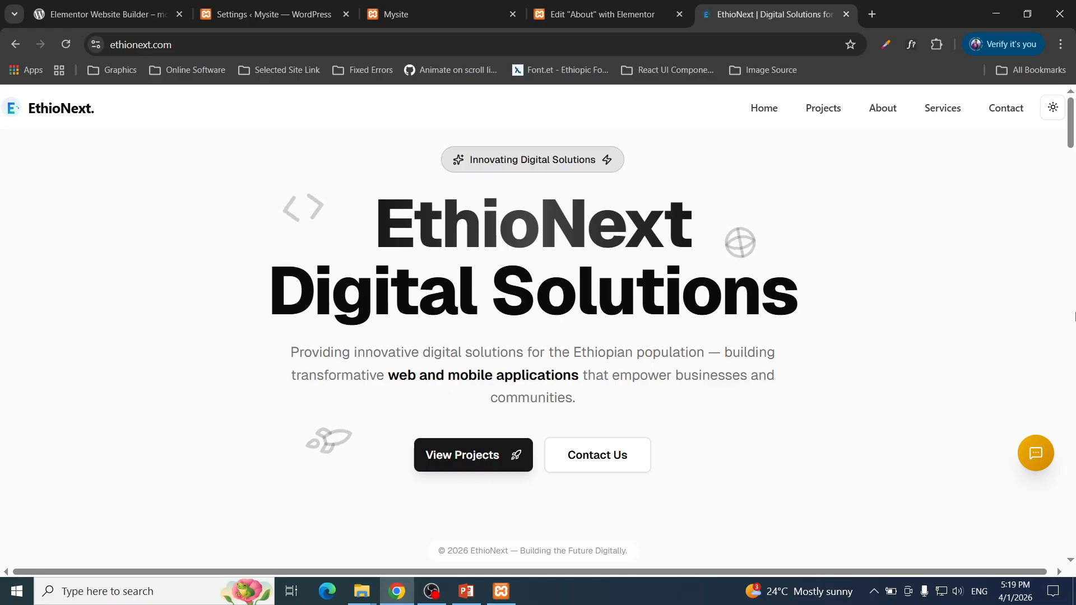
{"action": "scroll", "coordinate": [956, 250], "scroll_direction": "down", "scroll_amount": 10}
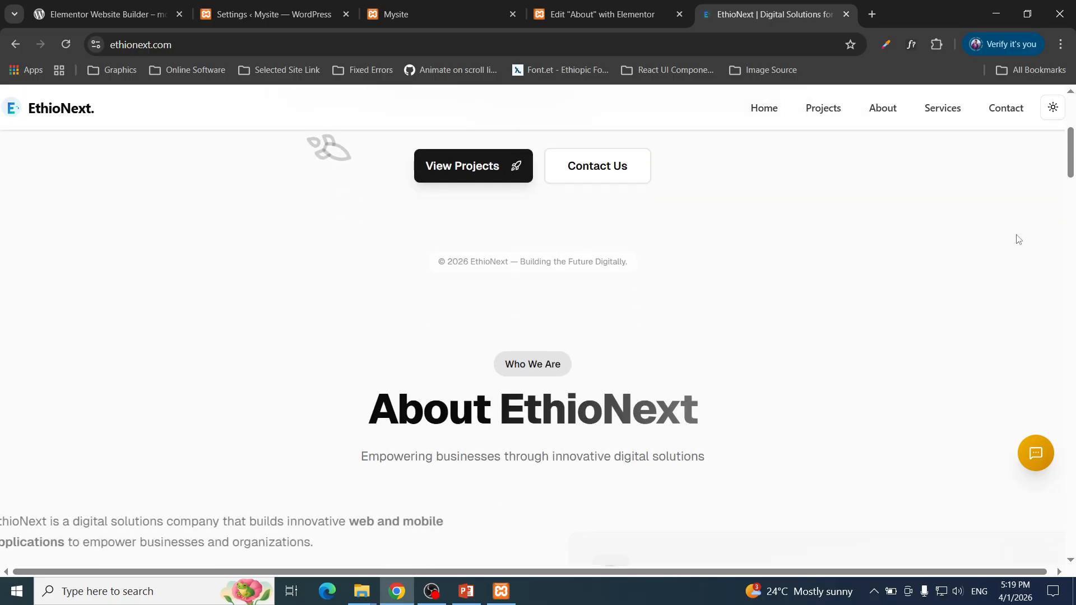
{"action": "scroll", "coordinate": [846, 197], "scroll_direction": "down", "scroll_amount": 6}
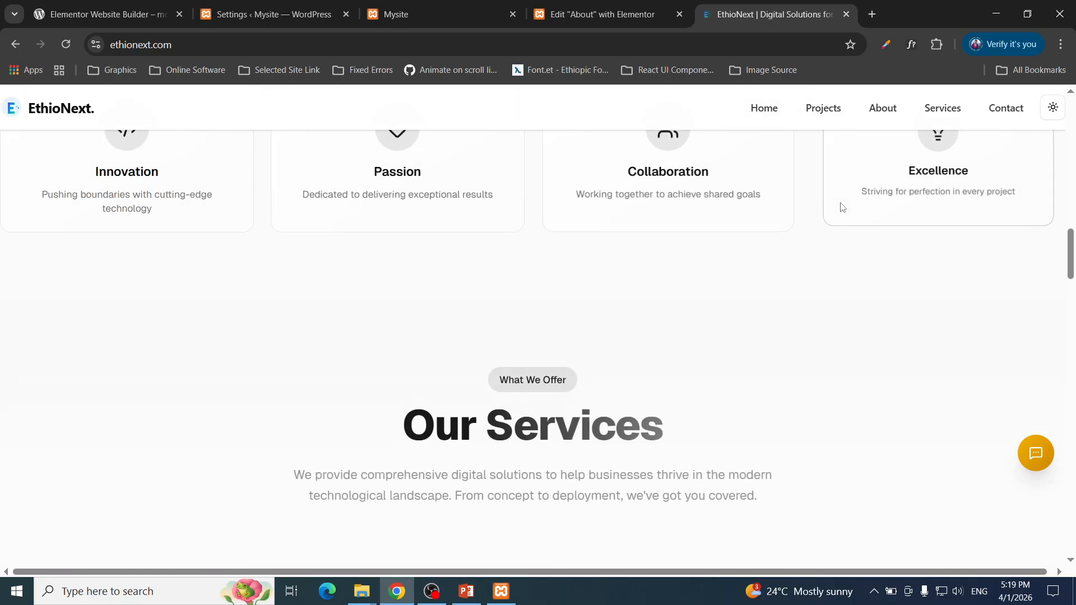
{"action": "scroll", "coordinate": [842, 207], "scroll_direction": "up", "scroll_amount": 15}
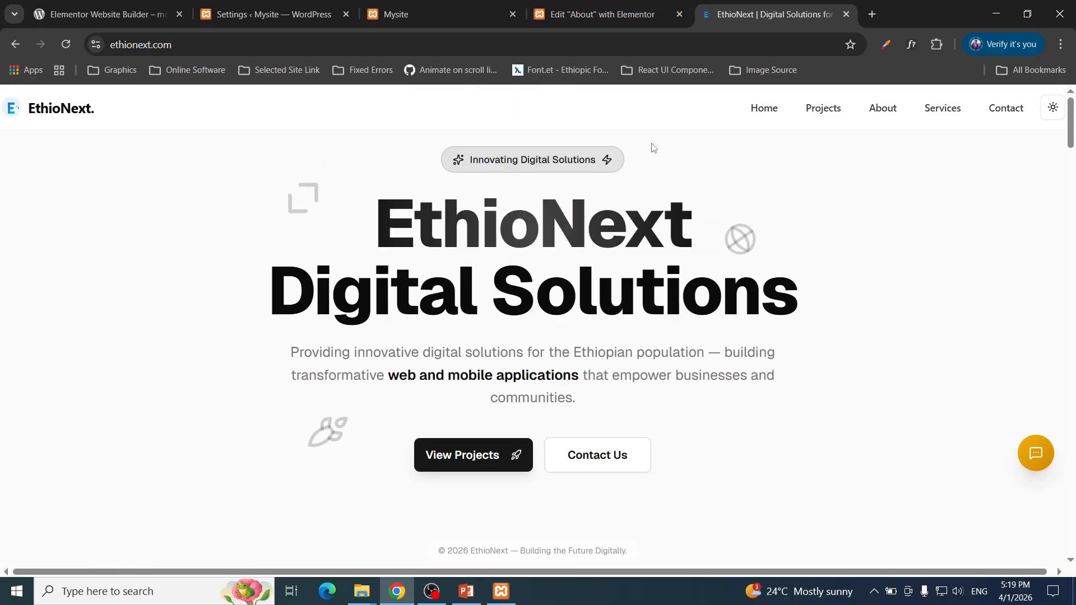
Return to the About page in Elementor and add a Heading with a Text Editor below it to the container.
{"action": "left_click", "coordinate": [611, 15]}
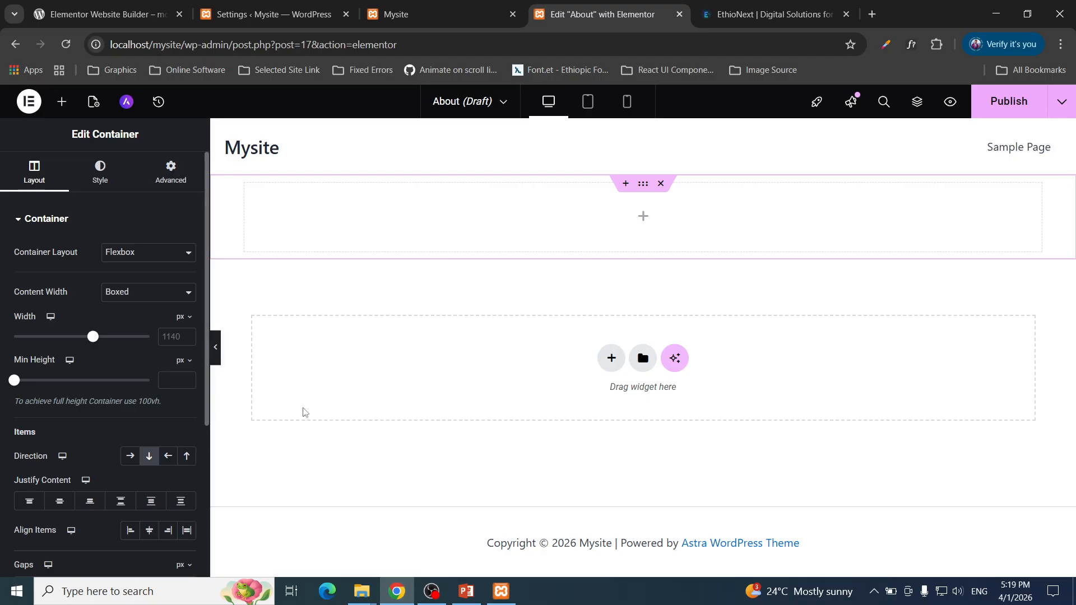
{"action": "left_click", "coordinate": [62, 101]}
{"action": "left_click_drag", "start_coordinate": [53, 426], "coordinate": [503, 217]}
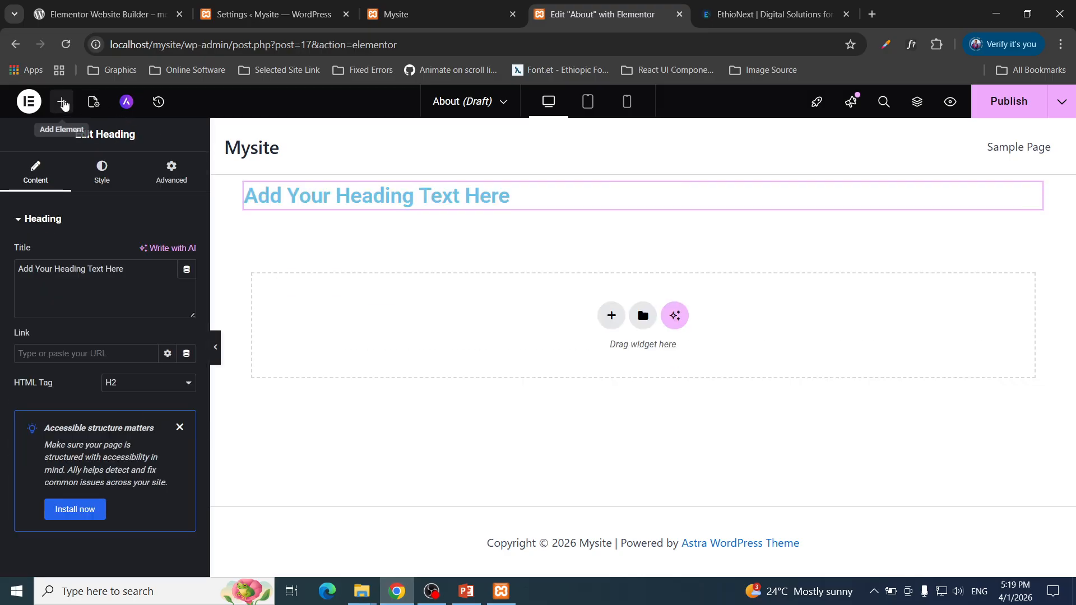
{"action": "left_click", "coordinate": [61, 101]}
{"action": "left_click_drag", "start_coordinate": [37, 469], "coordinate": [411, 234]}
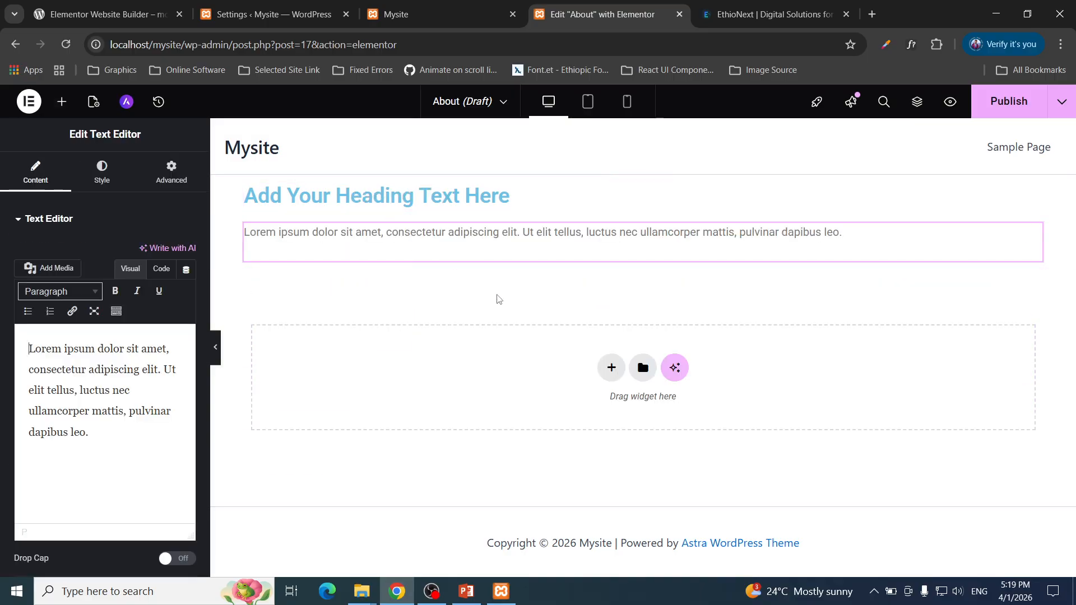
Switch the container's item direction through Row - horizontal and Row - reversed to Column - reversed.
{"action": "left_click", "coordinate": [642, 184]}
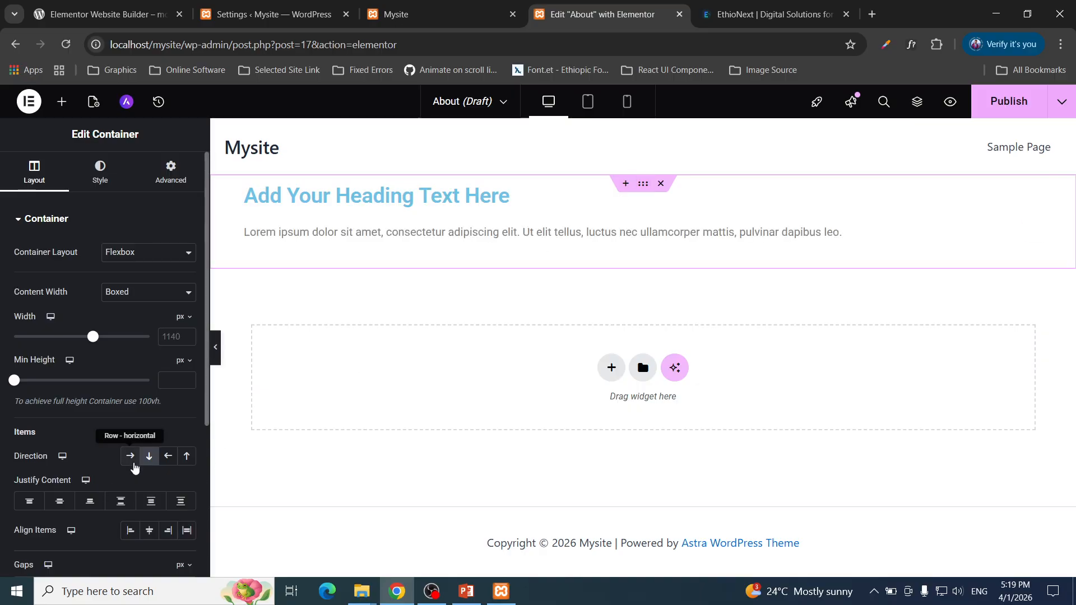
{"action": "left_click", "coordinate": [135, 460]}
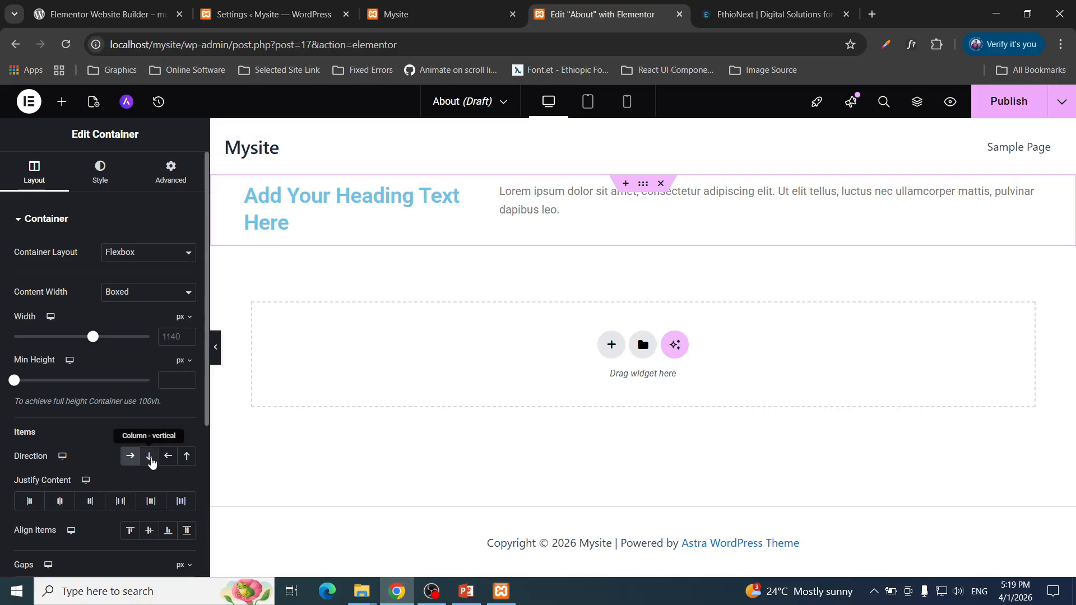
{"action": "left_click", "coordinate": [169, 459]}
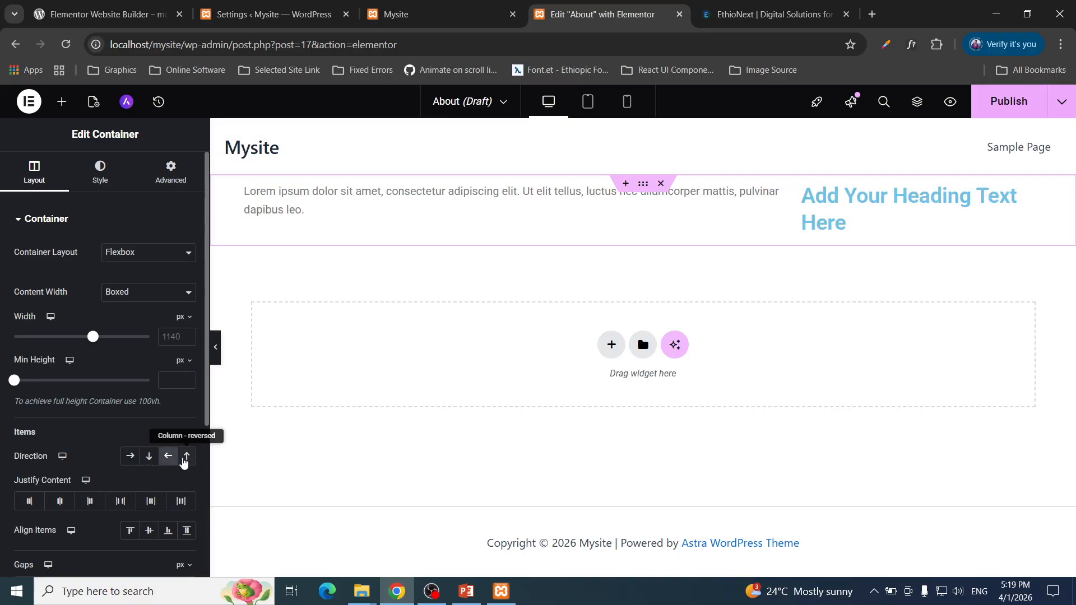
{"action": "left_click", "coordinate": [186, 460]}
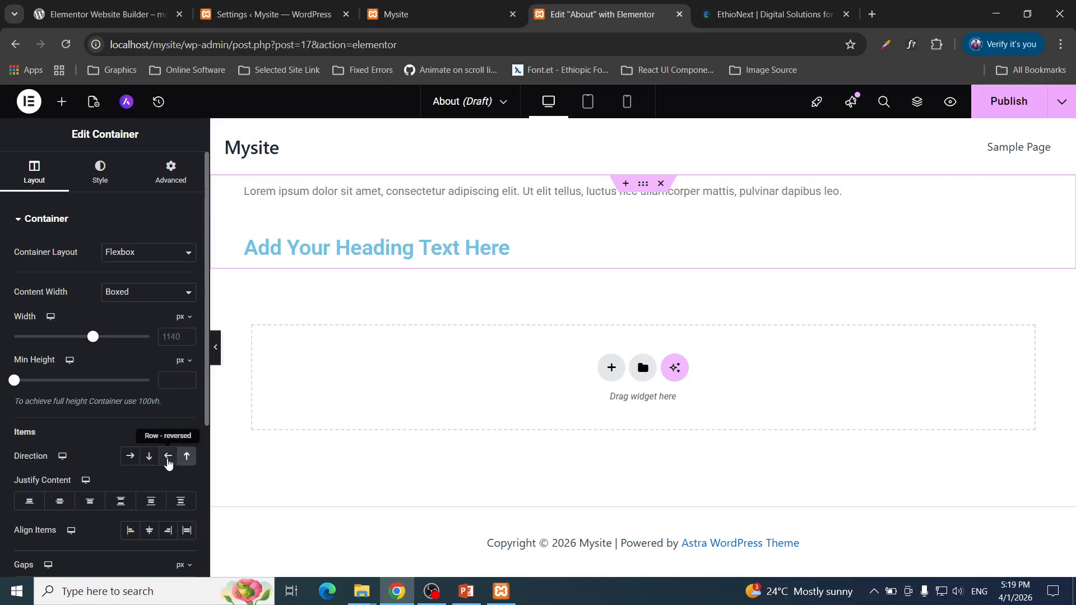
Switch the container's item direction through Row - reversed and Column to Row - horizontal.
{"action": "left_click", "coordinate": [168, 457]}
{"action": "left_click", "coordinate": [150, 457]}
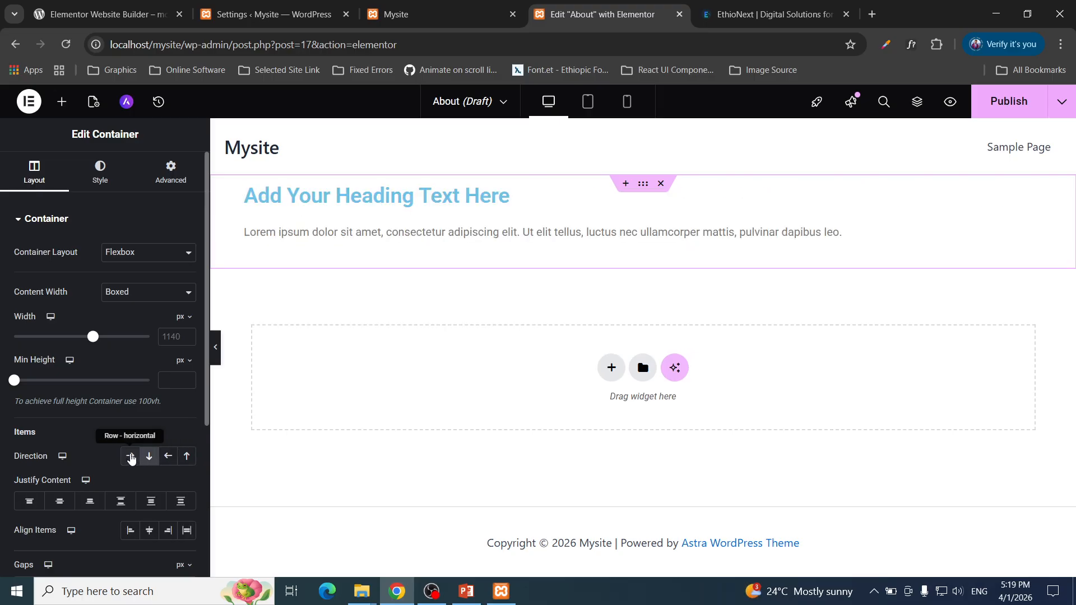
{"action": "left_click", "coordinate": [130, 457]}
Try several content distributions for the container, ending with Justify Content at Space Between and Align Items at End.
{"action": "left_click", "coordinate": [30, 501]}
{"action": "left_click", "coordinate": [58, 501]}
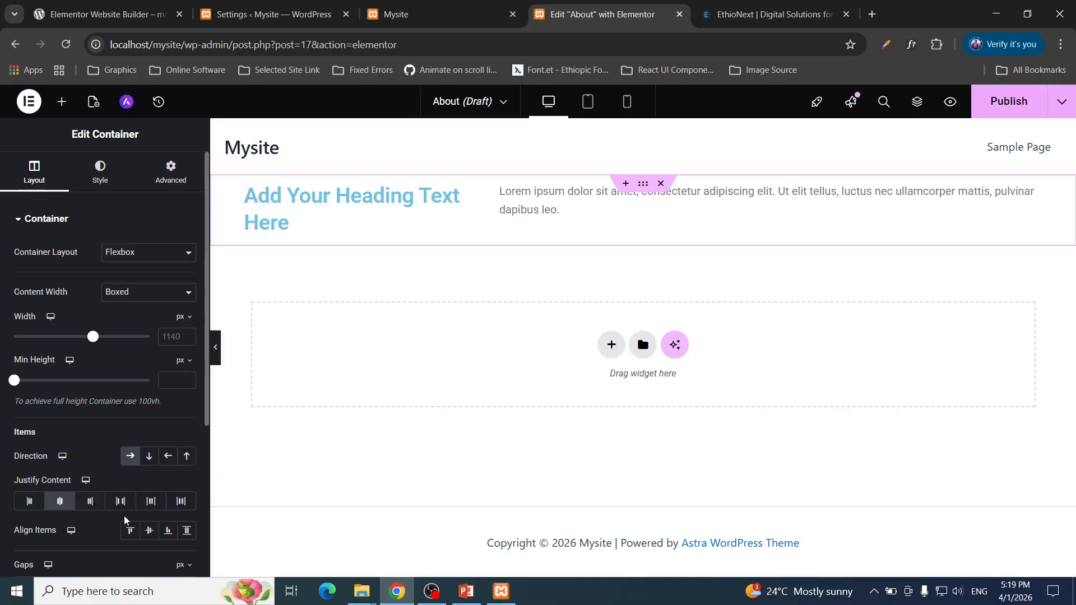
{"action": "left_click", "coordinate": [149, 531]}
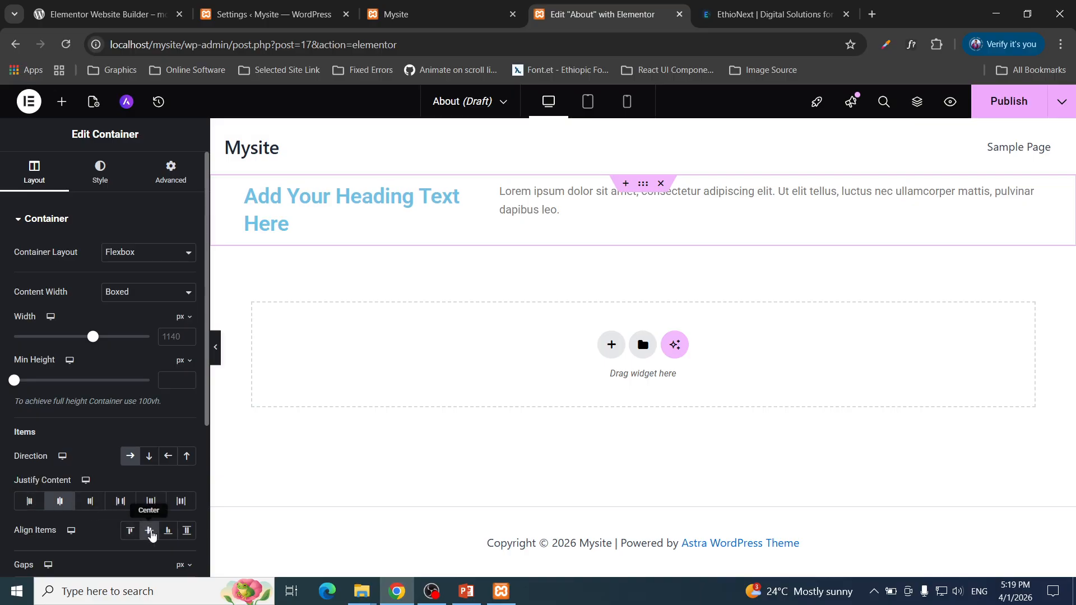
{"action": "left_click", "coordinate": [168, 532]}
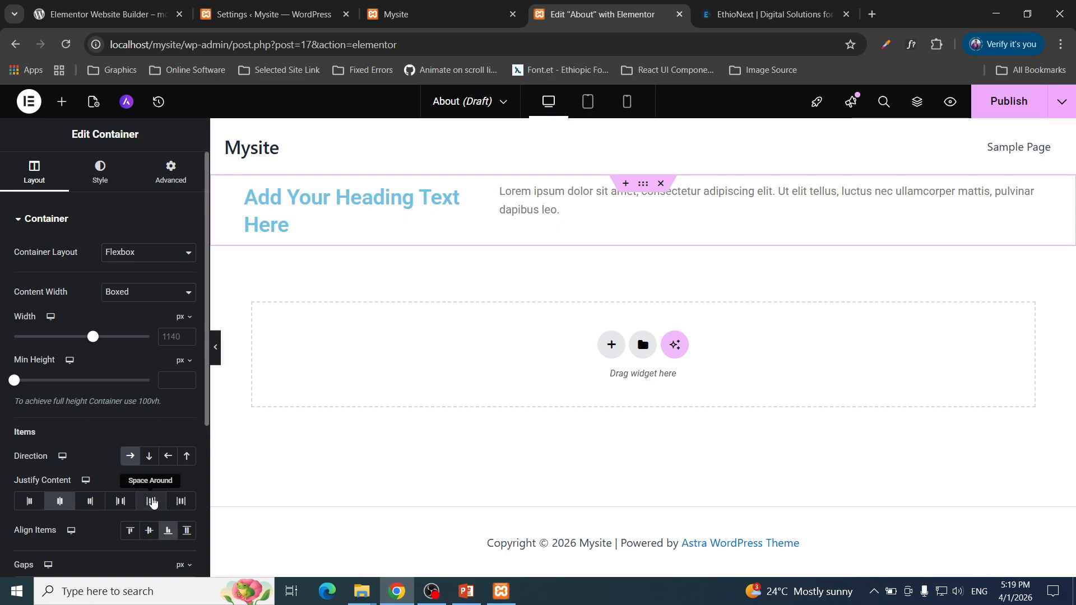
{"action": "left_click", "coordinate": [157, 506]}
{"action": "left_click", "coordinate": [122, 503]}
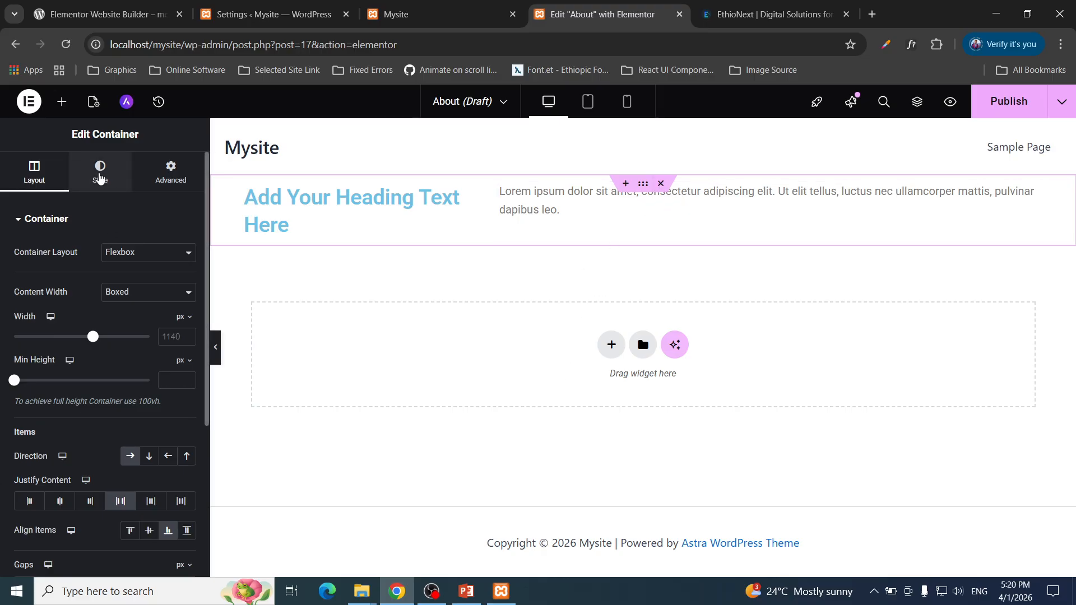
Try a Gradient background on the container, settling on a Classic background in the light blue global color.
{"action": "left_click", "coordinate": [99, 181]}
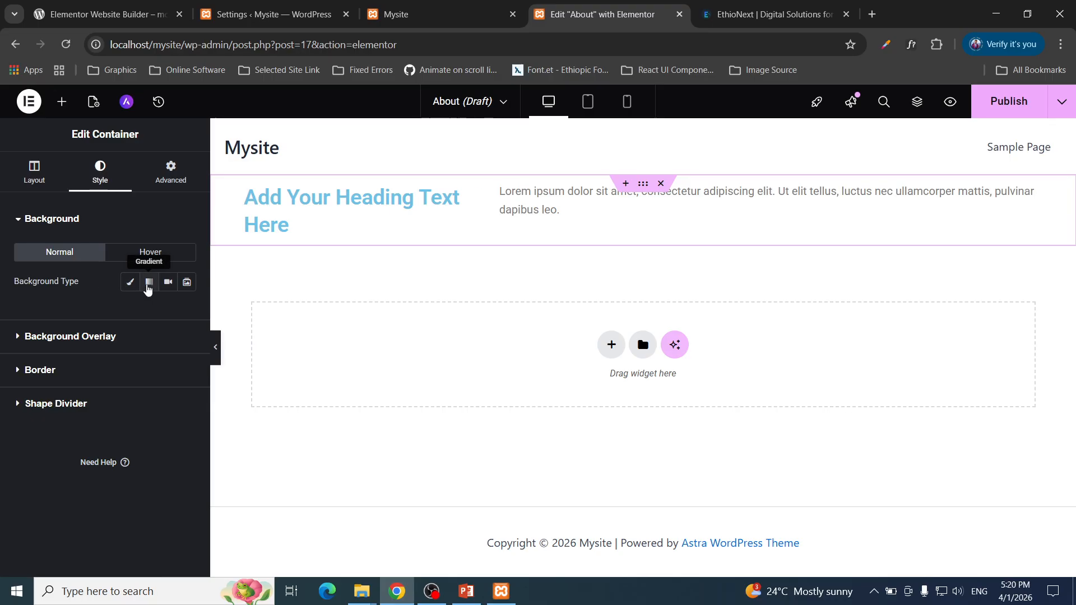
{"action": "left_click", "coordinate": [148, 287]}
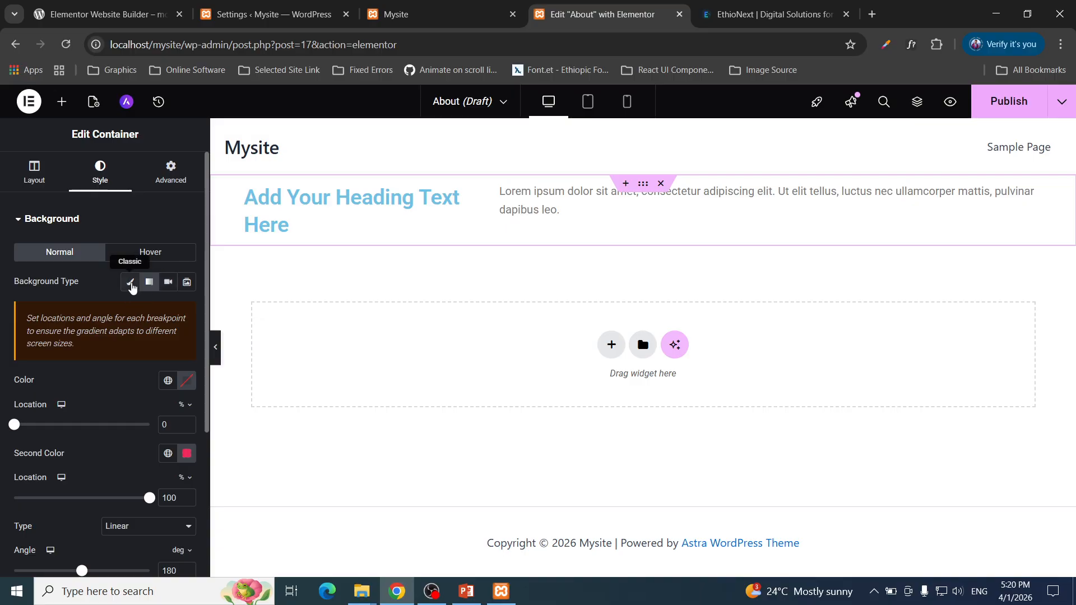
{"action": "left_click", "coordinate": [130, 283]}
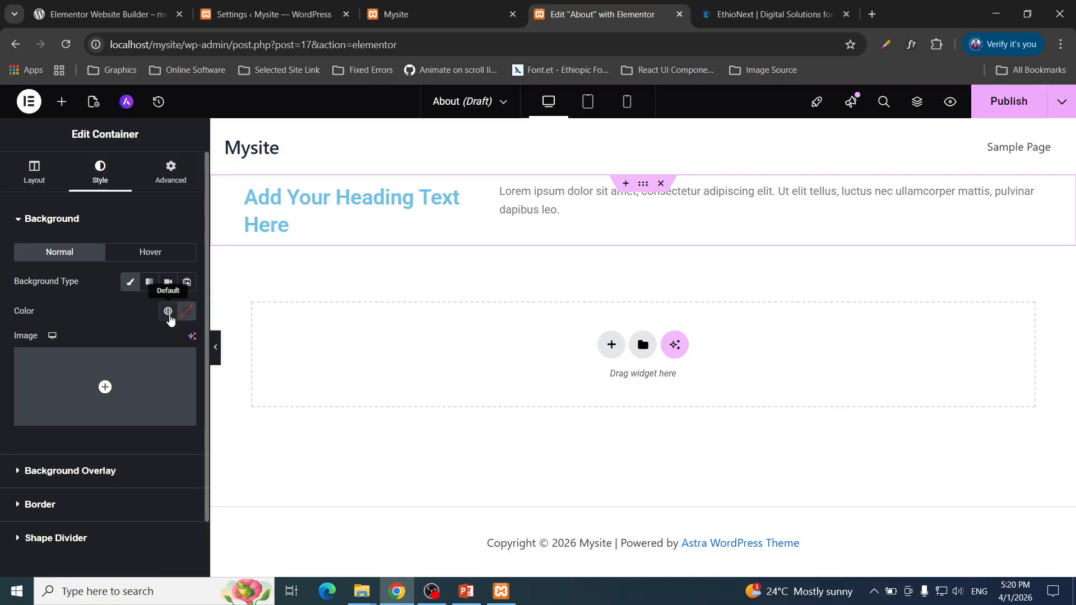
{"action": "left_click", "coordinate": [168, 312]}
{"action": "left_click", "coordinate": [130, 377]}
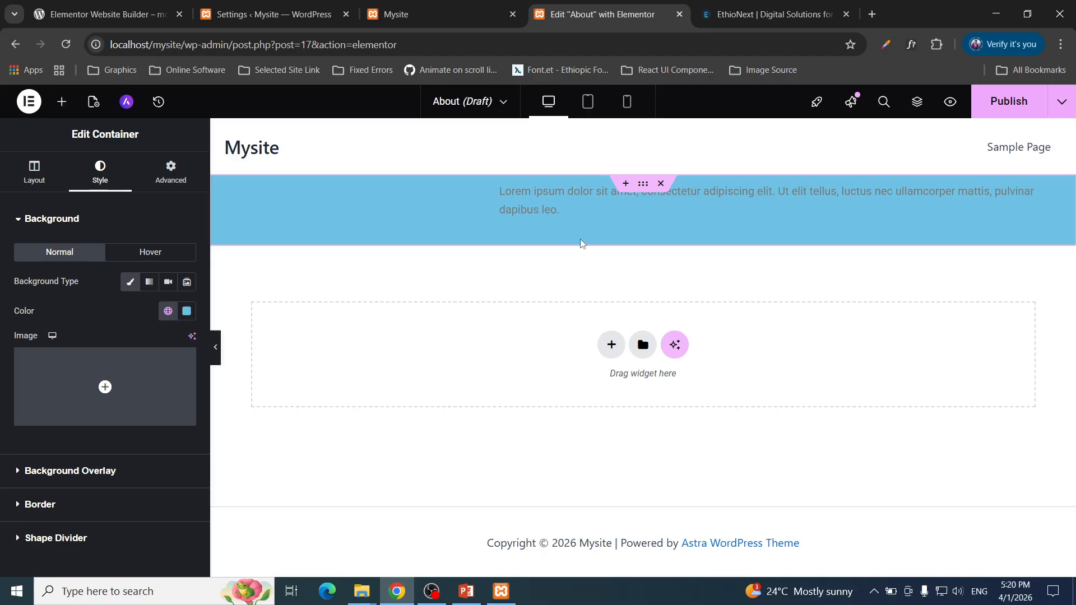
Set the container's minimum height to 447 px and its Align Self option to Start.
{"action": "left_click", "coordinate": [34, 171]}
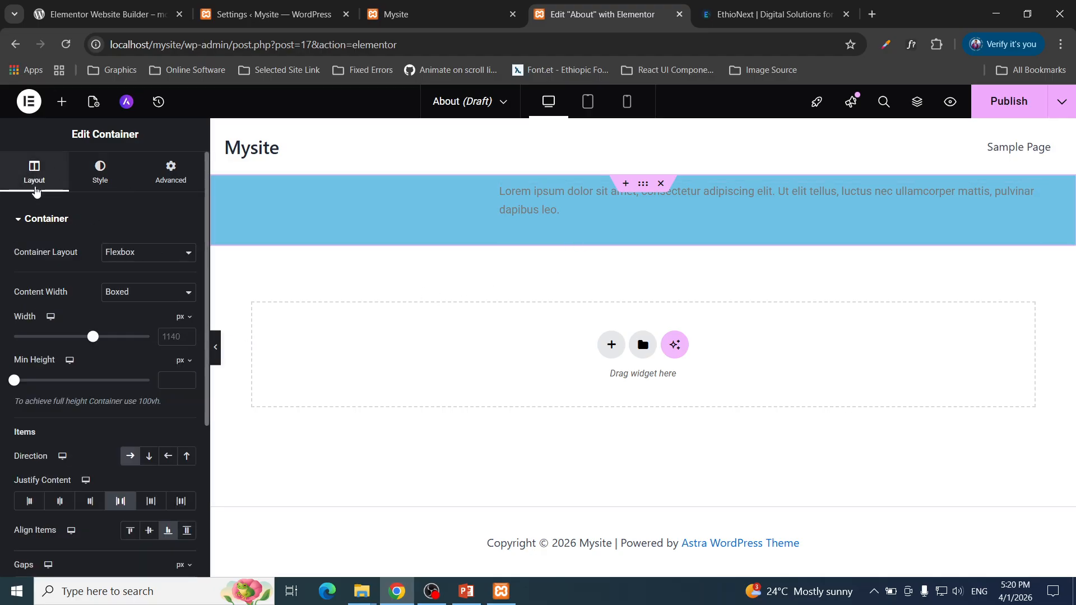
{"action": "left_click_drag", "start_coordinate": [14, 387], "coordinate": [57, 399]}
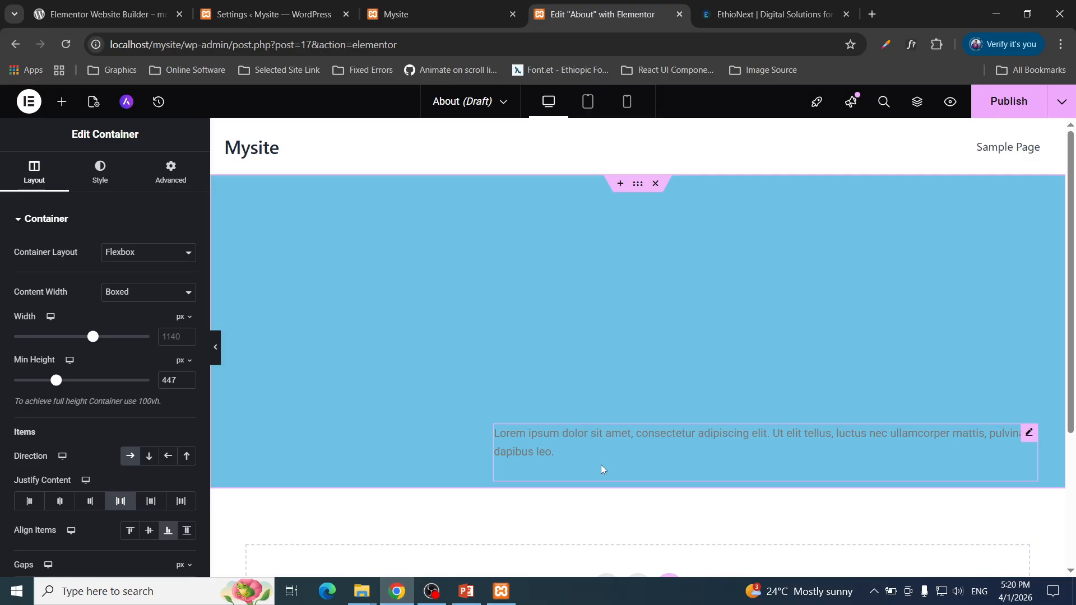
{"action": "left_click", "coordinate": [169, 182]}
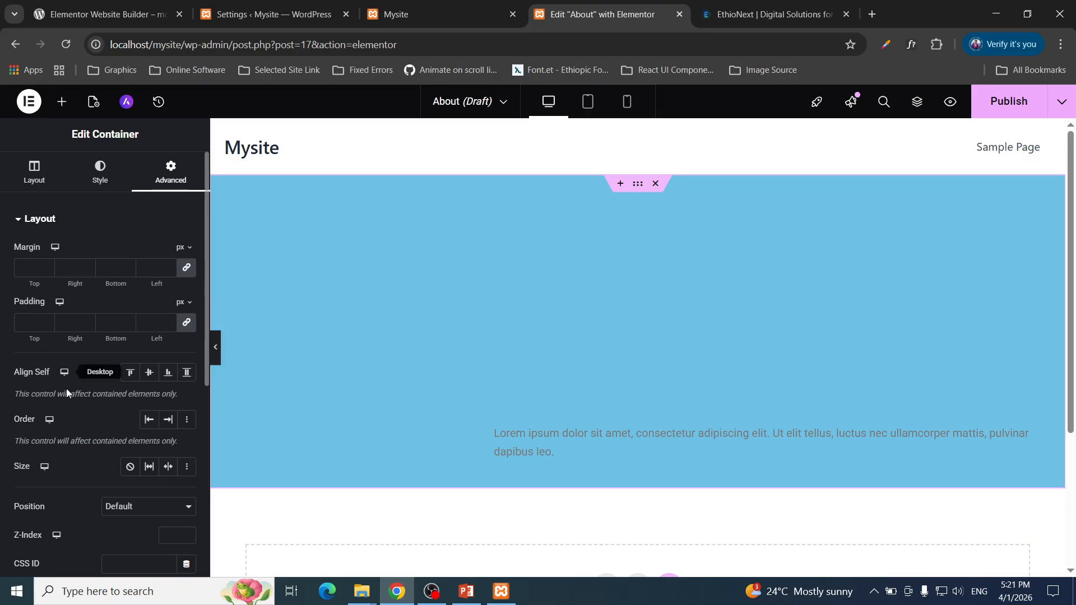
{"action": "left_click", "coordinate": [137, 378]}
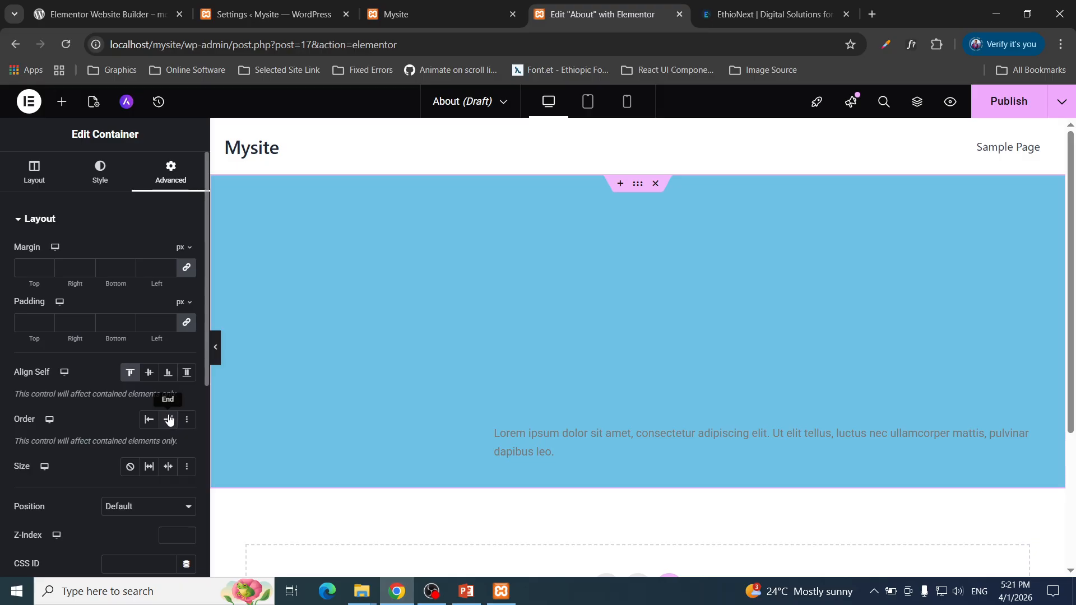
Examine the container's advanced Position options and its Motion Effects and Transform settings.
{"action": "scroll", "coordinate": [143, 403], "scroll_direction": "down", "scroll_amount": 3}
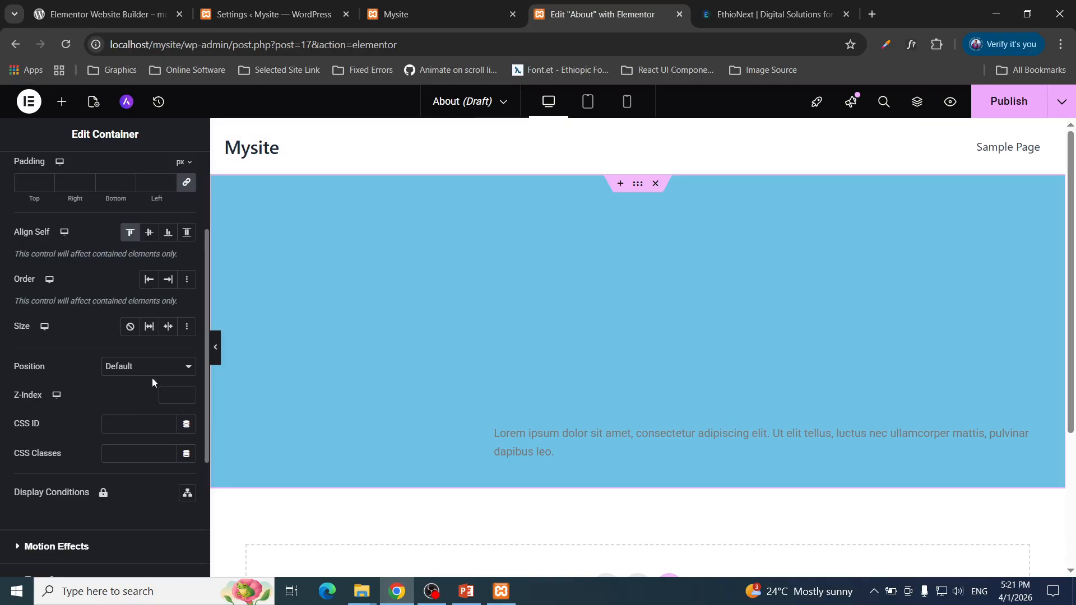
{"action": "left_click", "coordinate": [144, 368]}
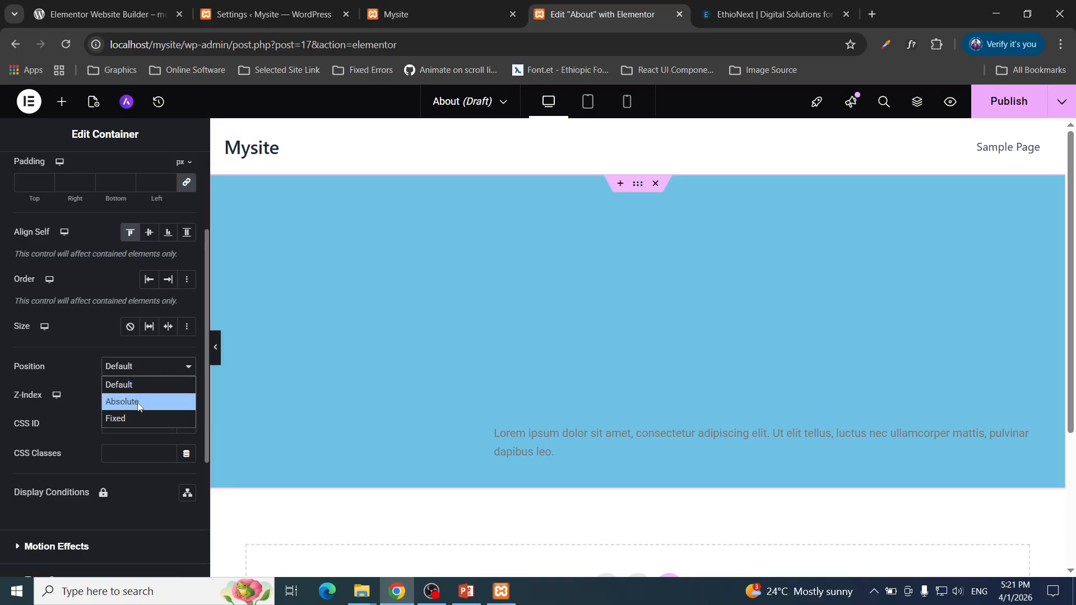
{"action": "left_click", "coordinate": [28, 363]}
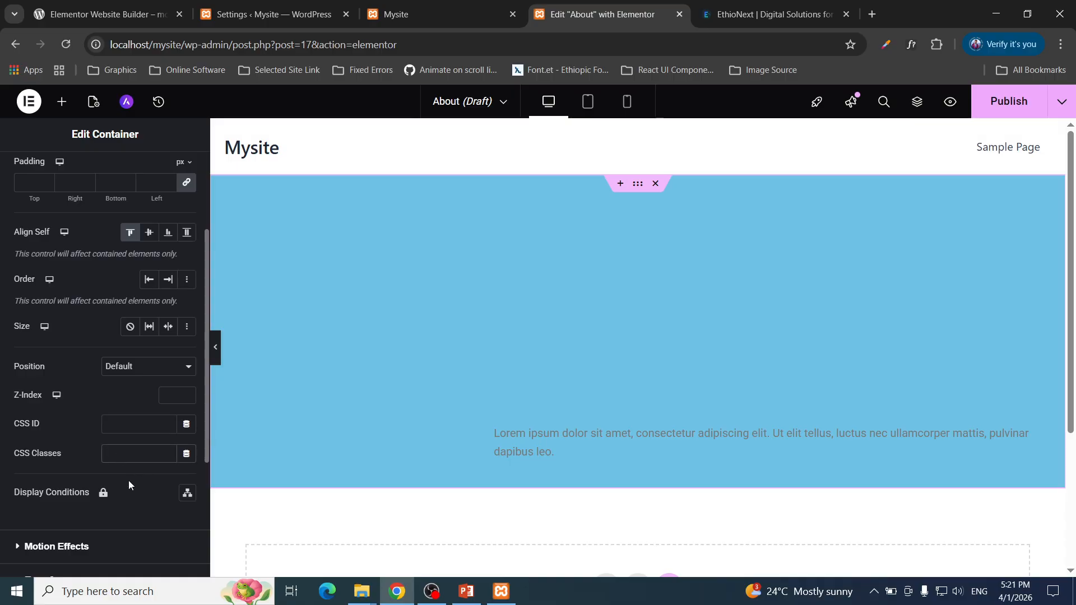
{"action": "scroll", "coordinate": [116, 498], "scroll_direction": "down", "scroll_amount": 4}
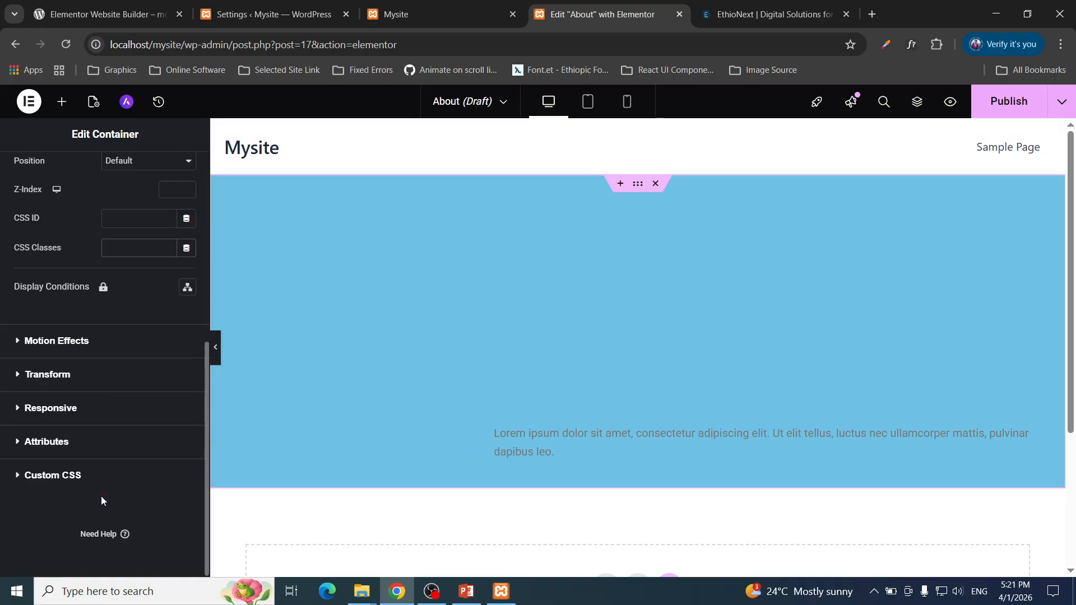
{"action": "left_click", "coordinate": [88, 342]}
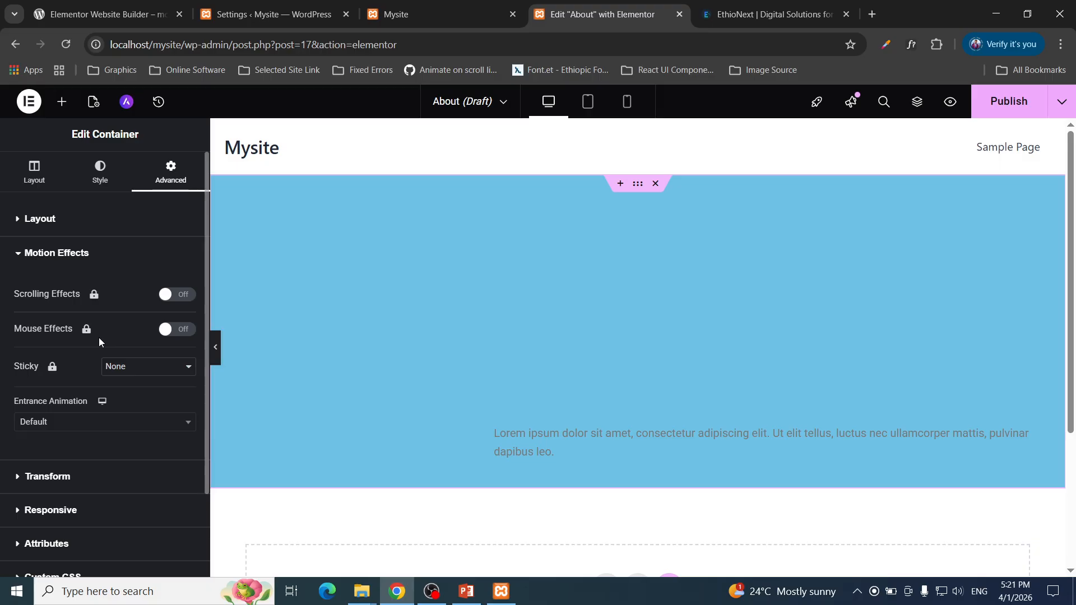
{"action": "left_click", "coordinate": [66, 478]}
{"action": "scroll", "coordinate": [71, 454], "scroll_direction": "down", "scroll_amount": 3}
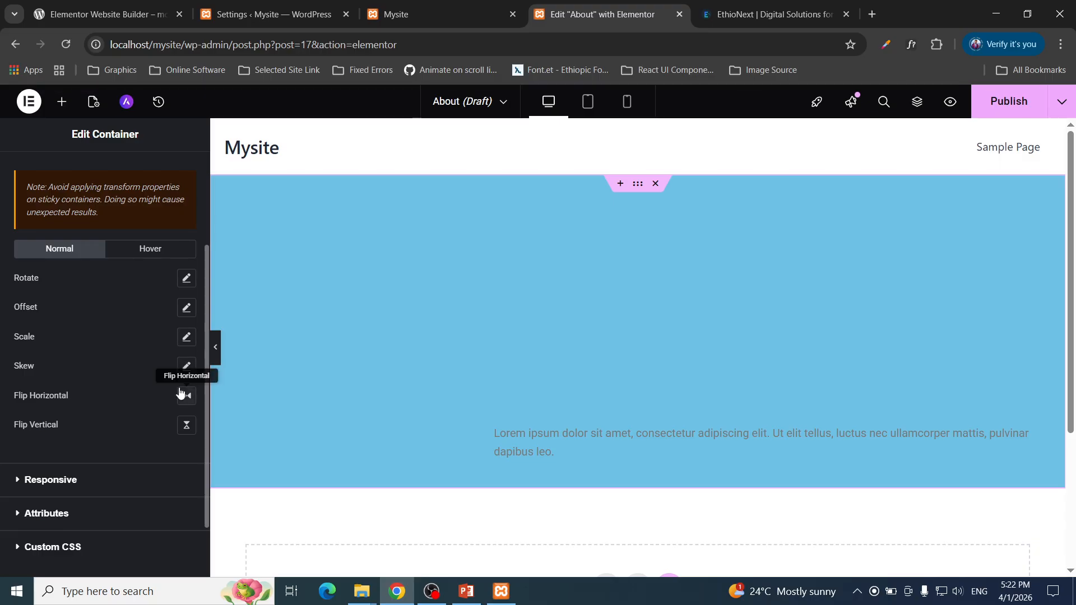
{"action": "scroll", "coordinate": [179, 394], "scroll_direction": "down", "scroll_amount": 2}
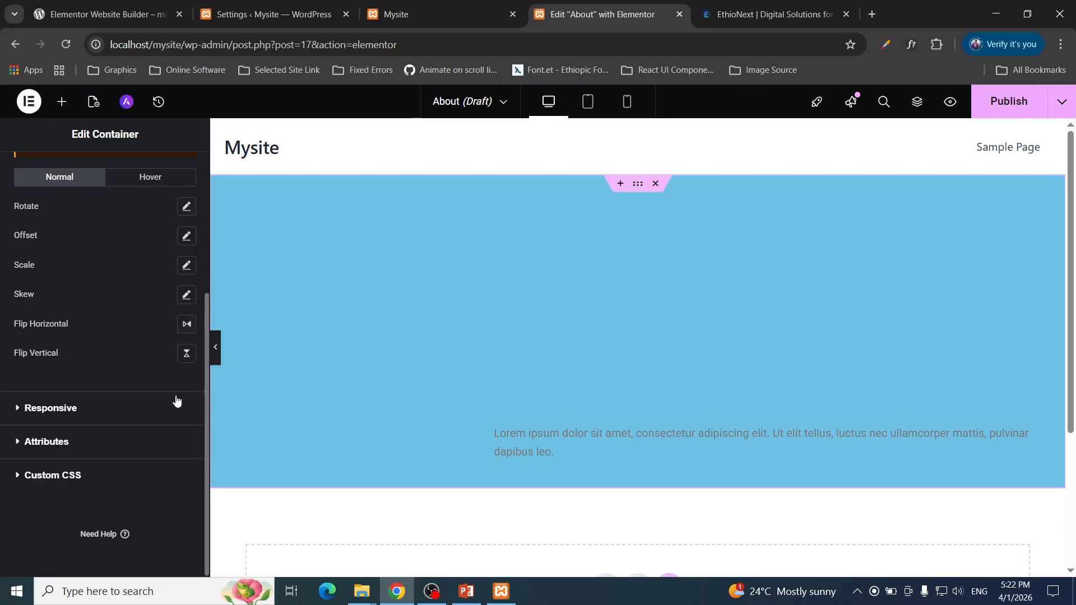
Examine the container's Responsive visibility, Attributes and Custom CSS settings.
{"action": "left_click", "coordinate": [56, 407]}
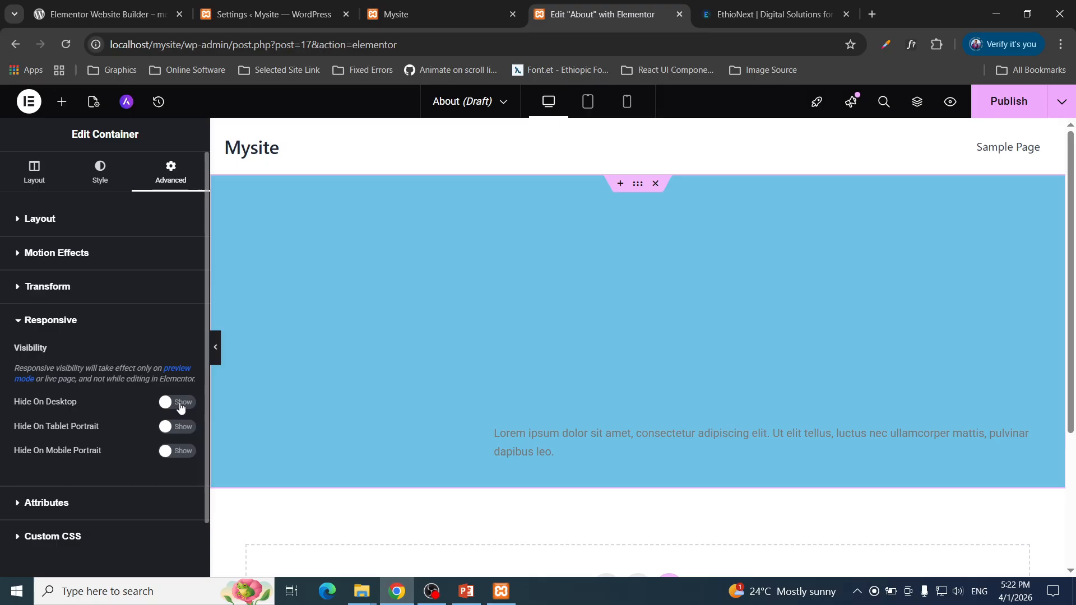
{"action": "left_click", "coordinate": [61, 506]}
{"action": "scroll", "coordinate": [87, 488], "scroll_direction": "down", "scroll_amount": 3}
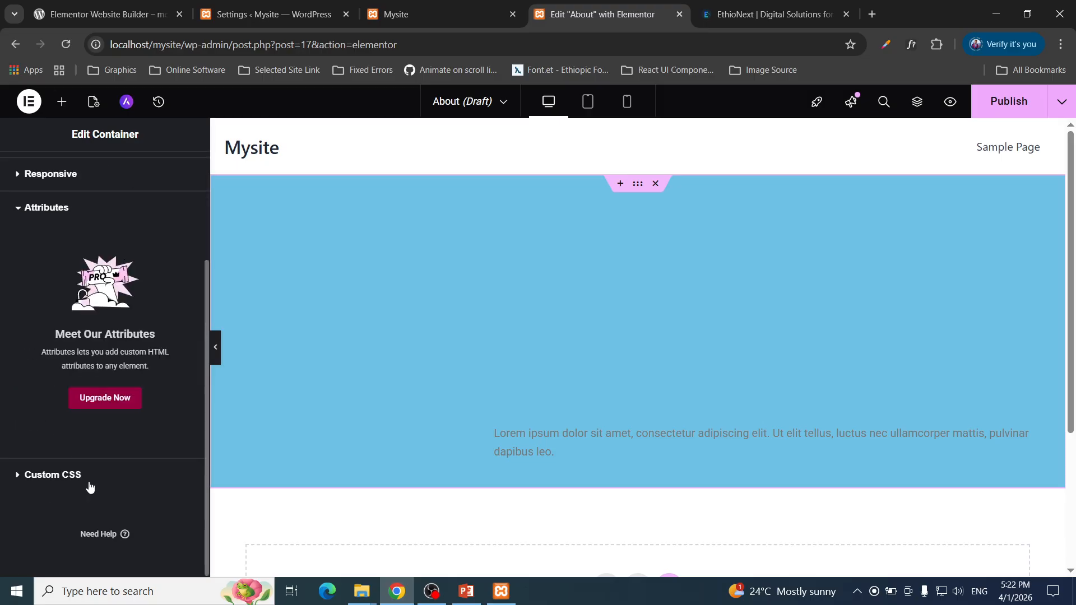
{"action": "left_click", "coordinate": [20, 208]}
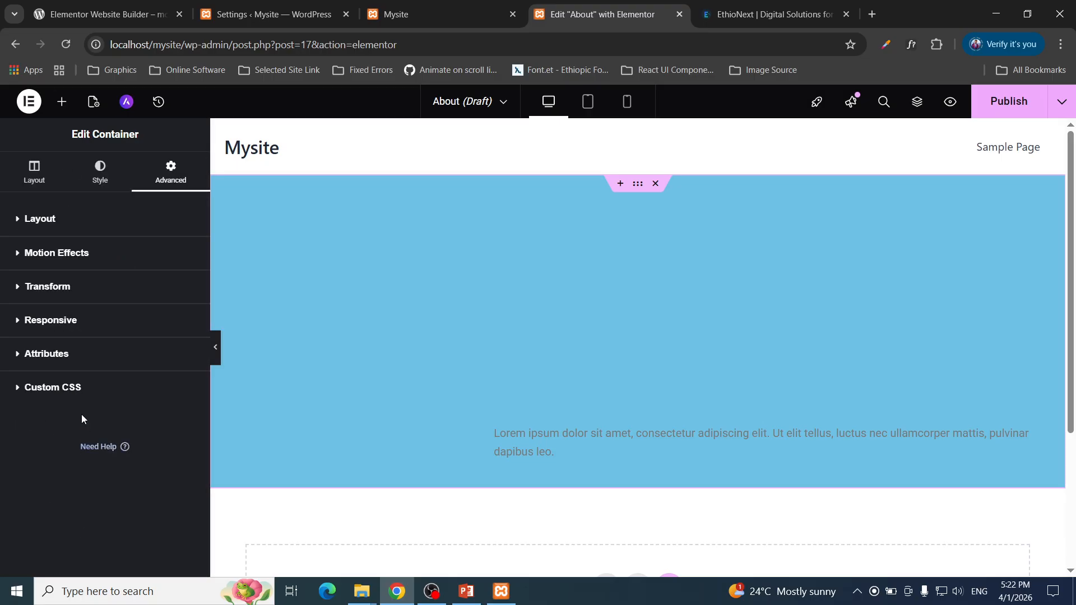
{"action": "left_click", "coordinate": [63, 388]}
{"action": "scroll", "coordinate": [73, 407], "scroll_direction": "down", "scroll_amount": 3}
{"action": "scroll", "coordinate": [101, 392], "scroll_direction": "up", "scroll_amount": 3}
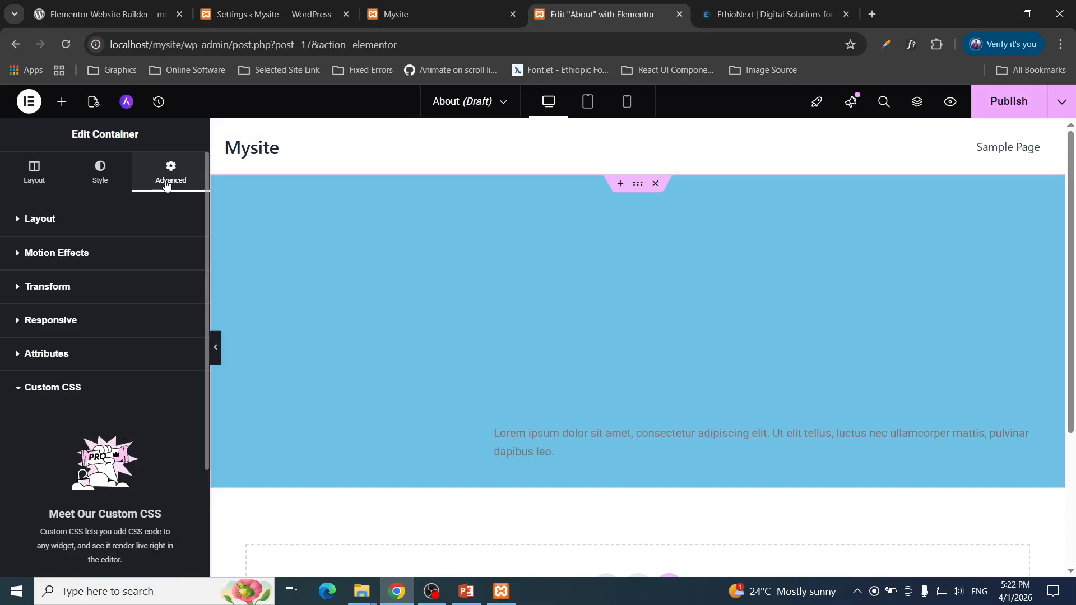
Examine the container's Background, Background Overlay and Border style settings.
{"action": "left_click", "coordinate": [106, 178]}
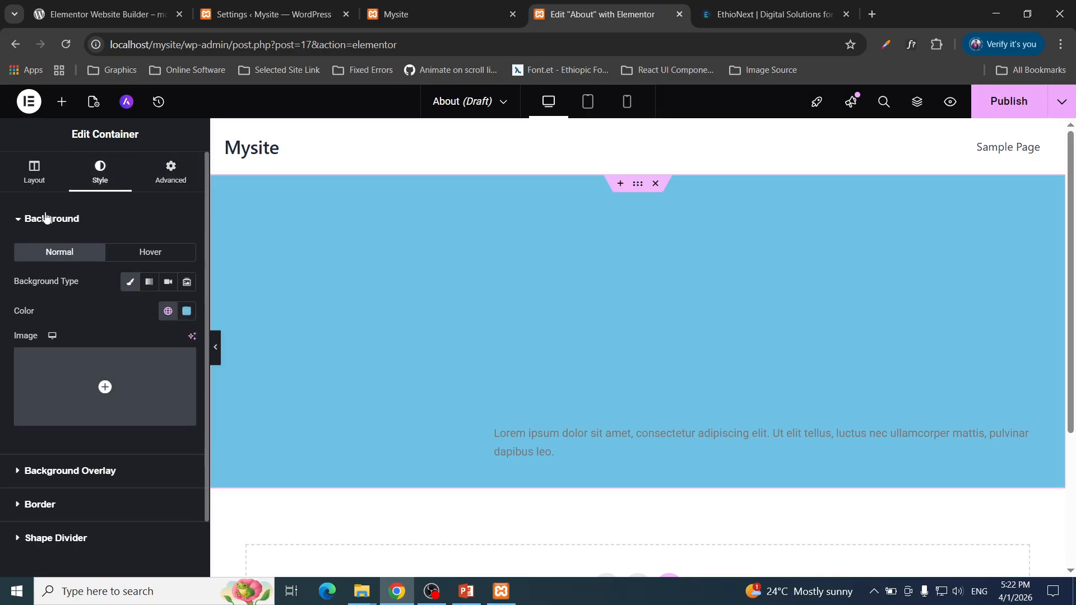
{"action": "left_click", "coordinate": [46, 218]}
{"action": "left_click", "coordinate": [46, 253]}
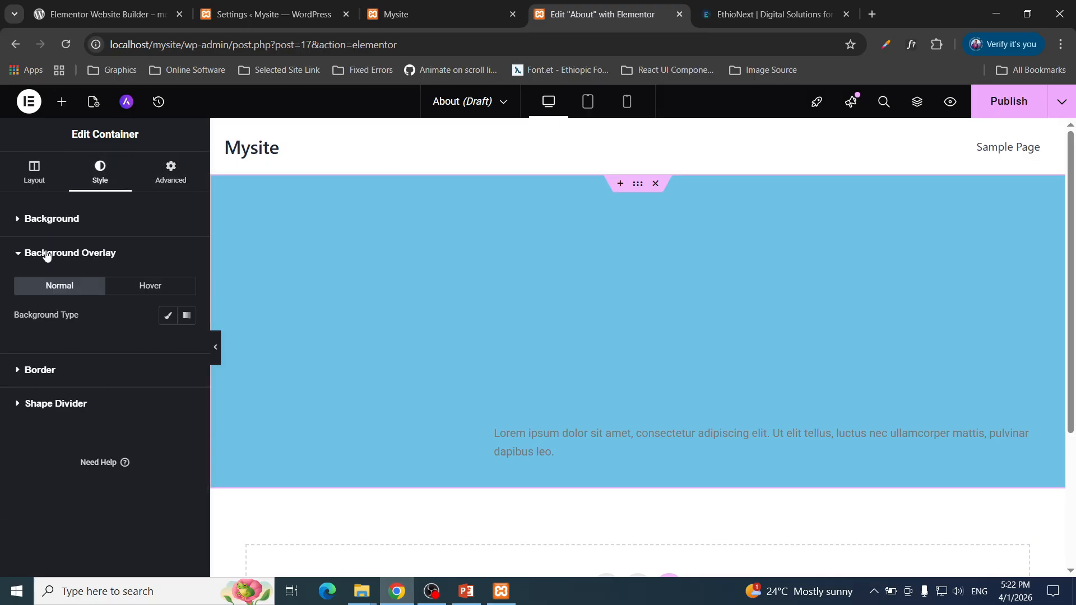
{"action": "left_click", "coordinate": [47, 254]}
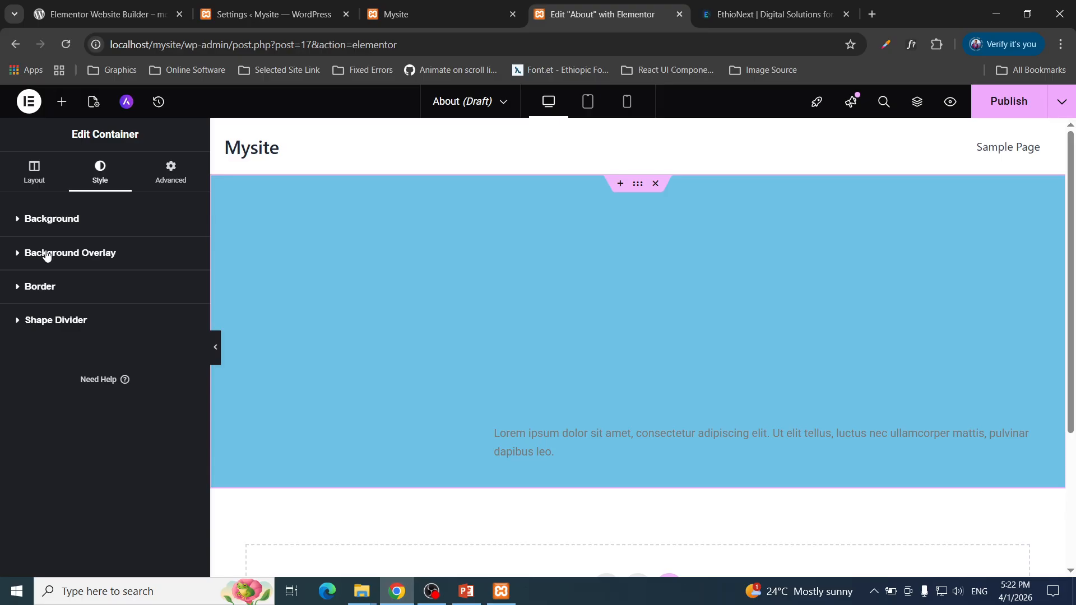
{"action": "left_click", "coordinate": [38, 292]}
{"action": "left_click", "coordinate": [37, 292]}
Try several top Shape Divider types on the container, including Tilt and Triangle Asymmetrical, and settle on the smooth wave shape.
{"action": "left_click", "coordinate": [31, 320]}
{"action": "scroll", "coordinate": [34, 314], "scroll_direction": "down", "scroll_amount": 4}
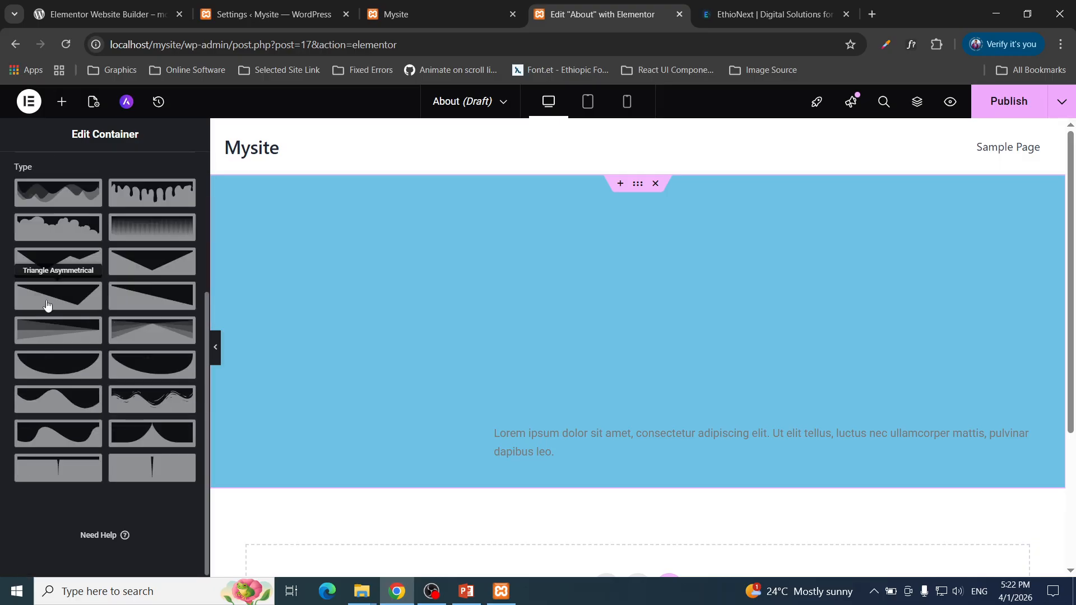
{"action": "left_click", "coordinate": [51, 264]}
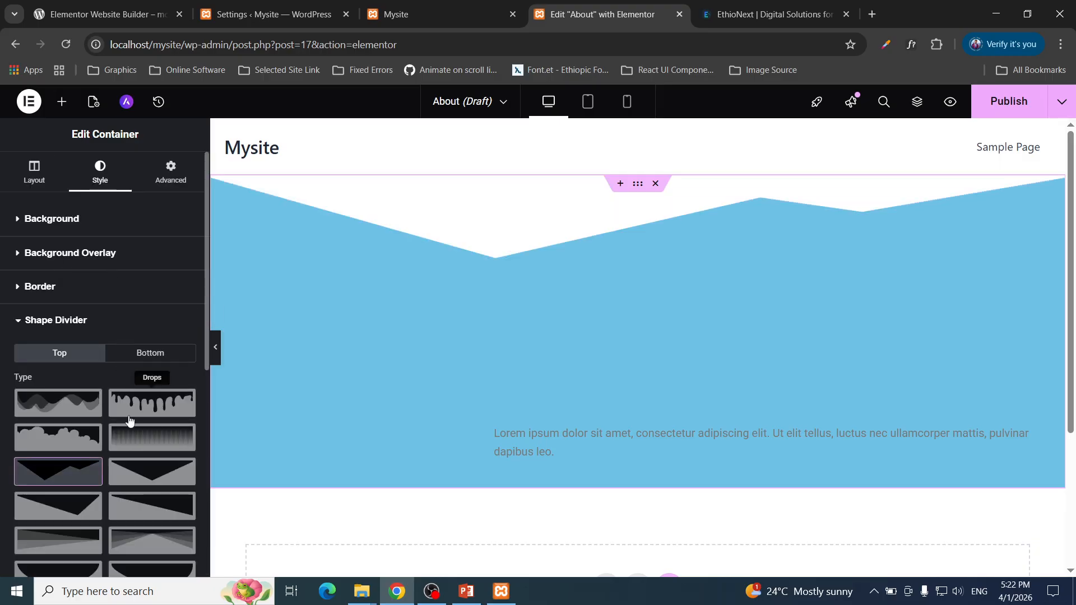
{"action": "left_click", "coordinate": [135, 434]}
{"action": "left_click", "coordinate": [152, 503]}
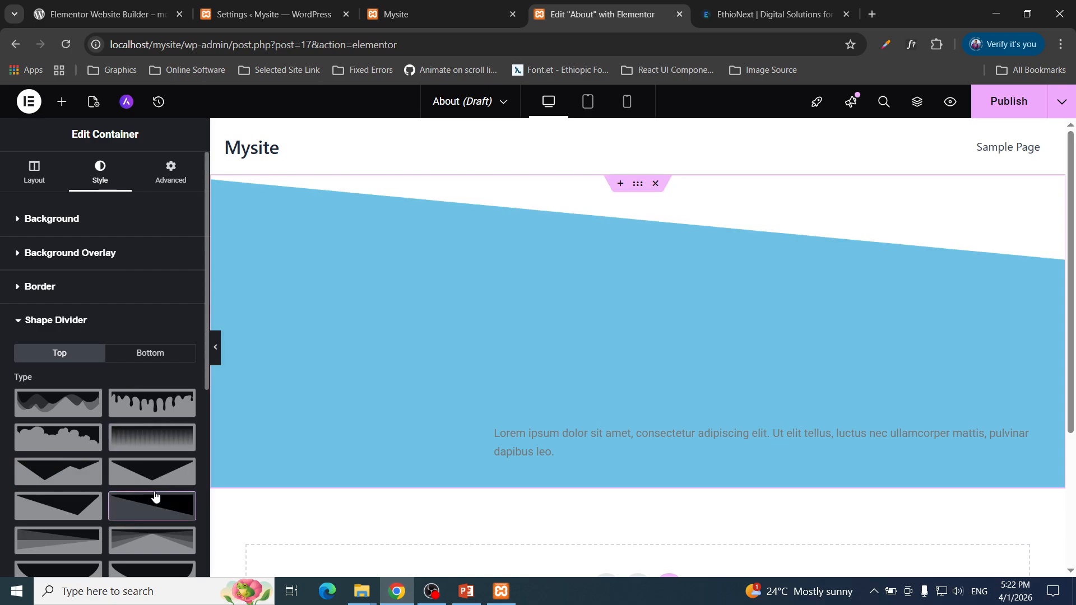
{"action": "scroll", "coordinate": [152, 499], "scroll_direction": "down", "scroll_amount": 1}
{"action": "left_click", "coordinate": [151, 505]}
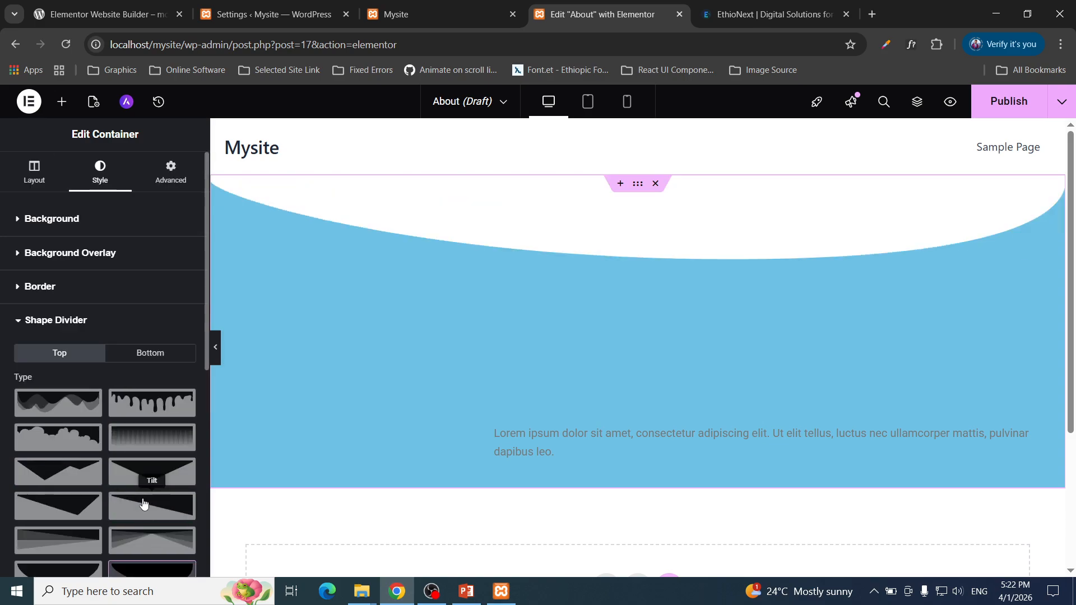
{"action": "left_click", "coordinate": [55, 507]}
{"action": "scroll", "coordinate": [55, 507], "scroll_direction": "down", "scroll_amount": 3}
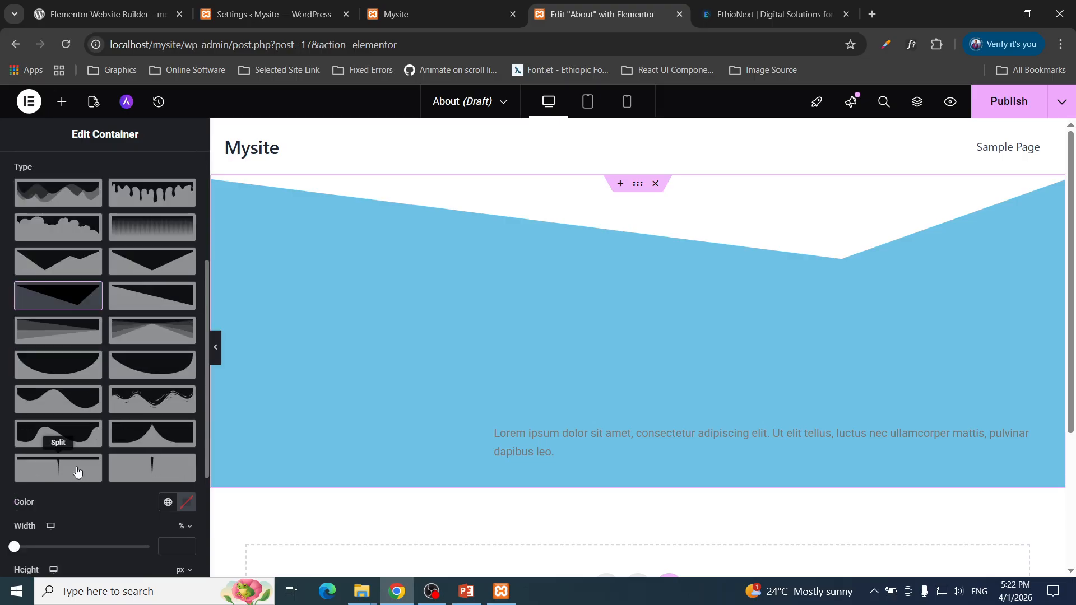
{"action": "scroll", "coordinate": [56, 395], "scroll_direction": "down", "scroll_amount": 1}
{"action": "left_click", "coordinate": [60, 336]}
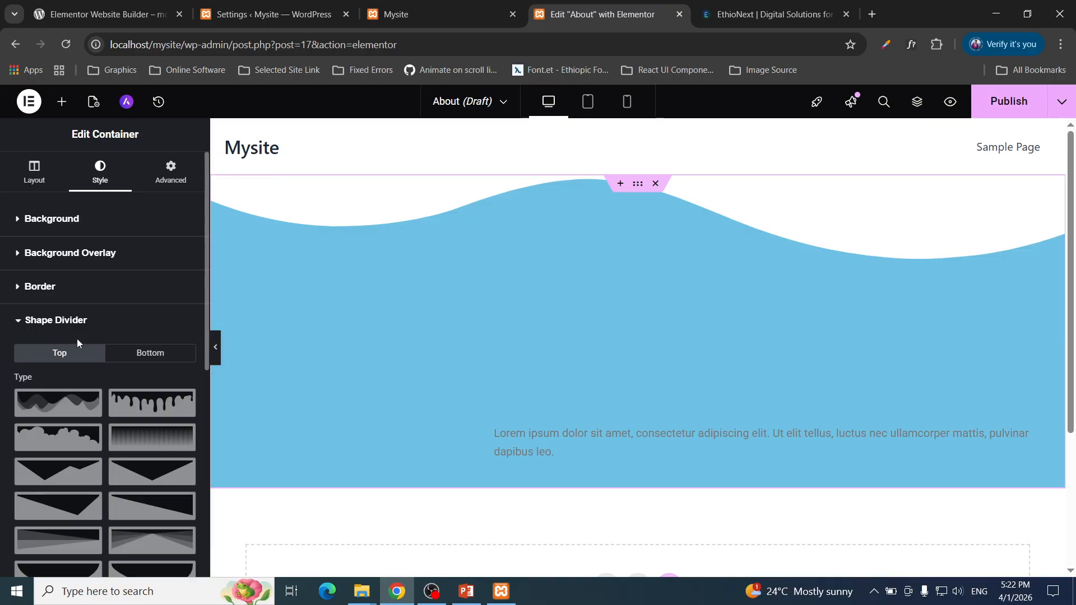
Set the container's Justify Content to Start and its item direction to a vertical column.
{"action": "left_click", "coordinate": [34, 174]}
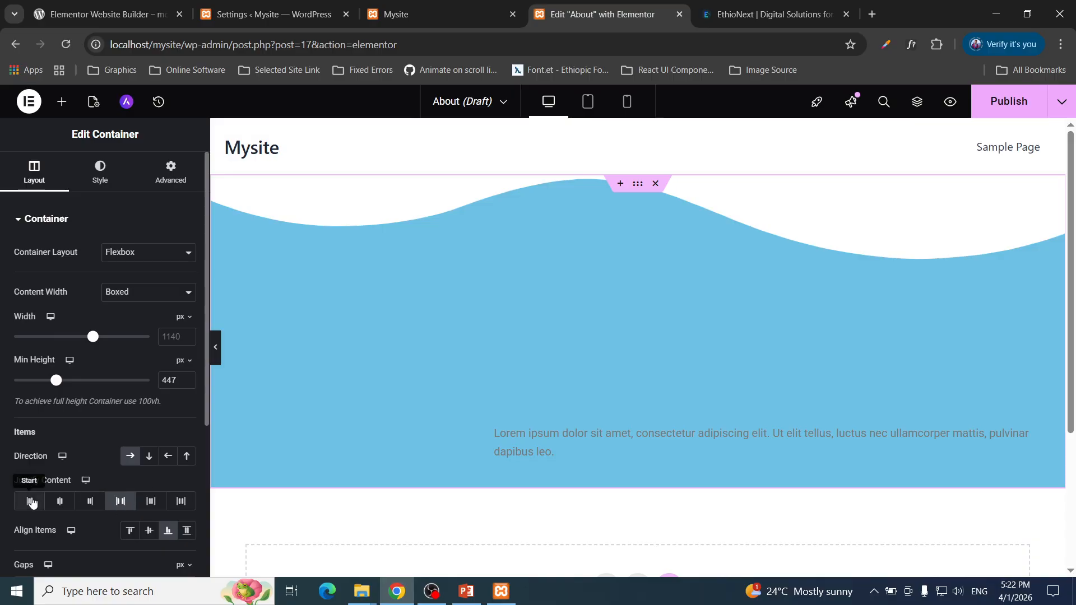
{"action": "left_click", "coordinate": [31, 501]}
{"action": "left_click", "coordinate": [149, 455]}
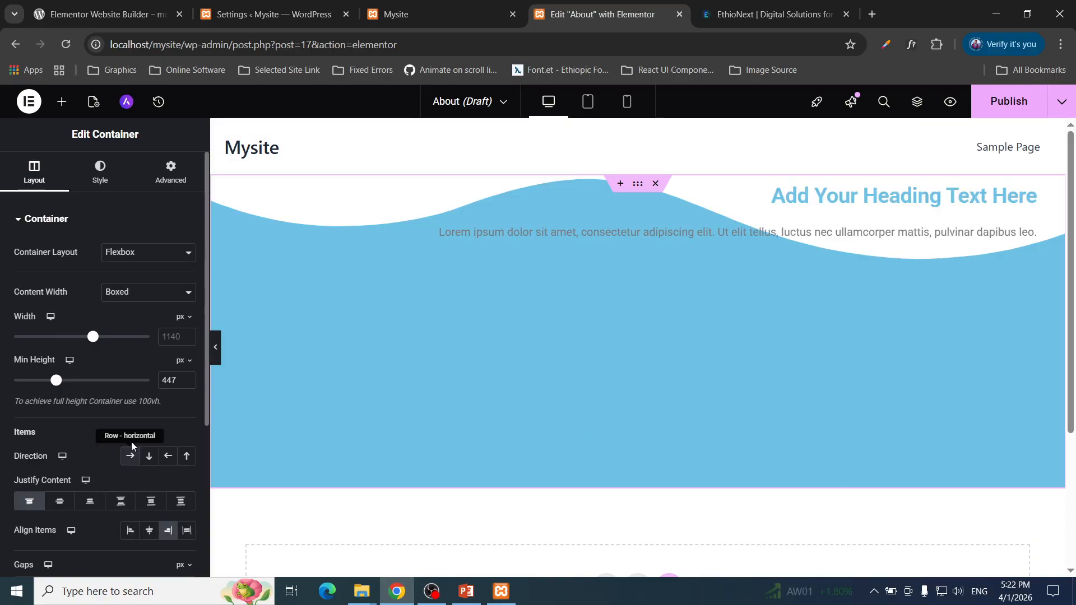
Change the container's top shape divider to the symmetrical Curve shape.
{"action": "left_click", "coordinate": [99, 178]}
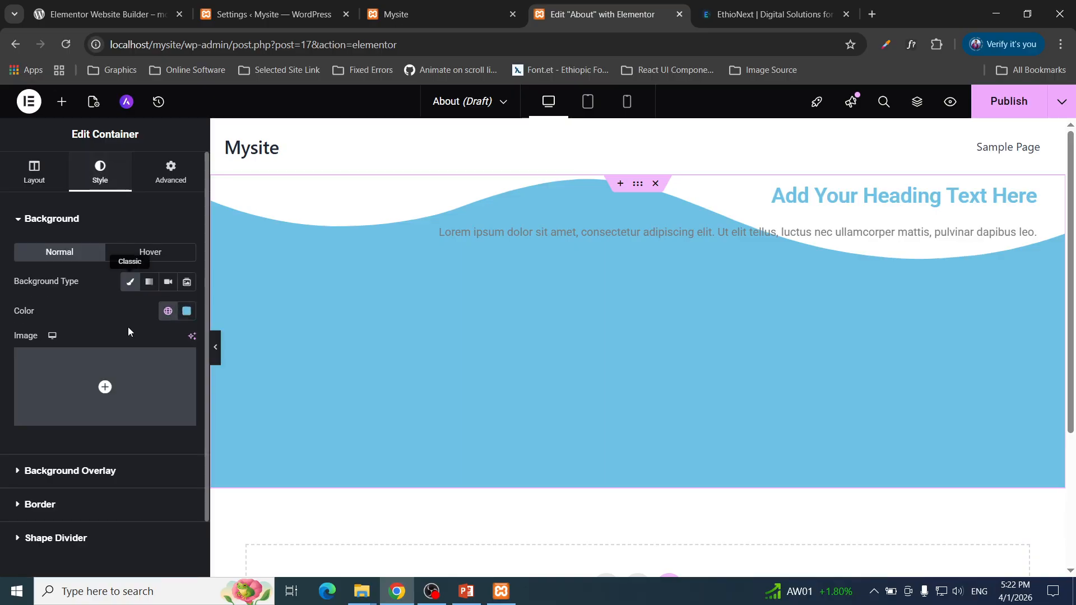
{"action": "left_click", "coordinate": [53, 540]}
{"action": "scroll", "coordinate": [63, 529], "scroll_direction": "down", "scroll_amount": 5}
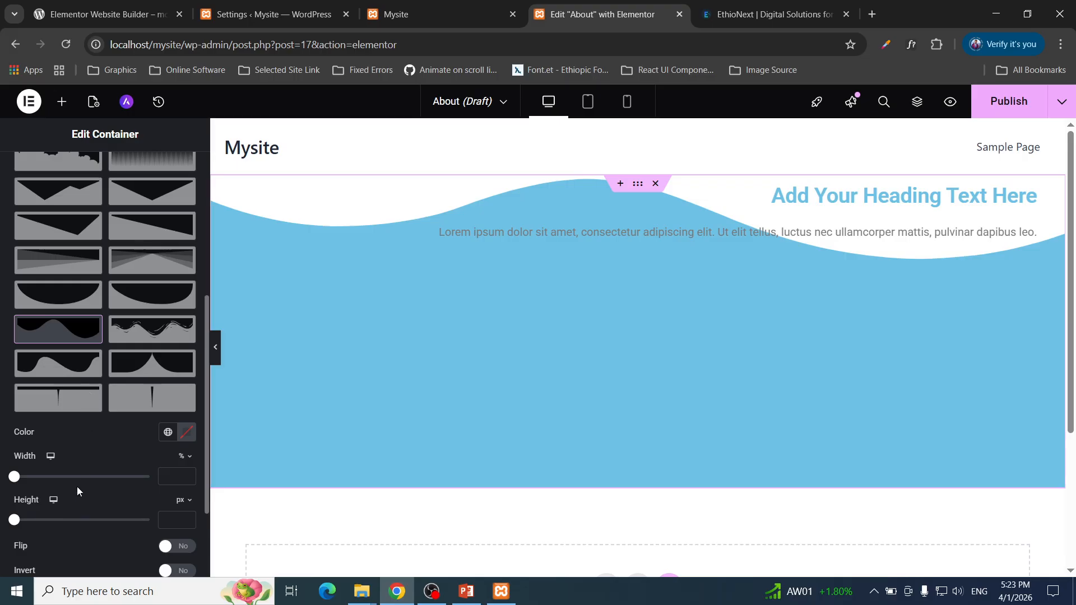
{"action": "left_click", "coordinate": [87, 302]}
Try the Invert and Bring to Front options on the top shape divider, turning each off again.
{"action": "scroll", "coordinate": [90, 327], "scroll_direction": "down", "scroll_amount": 2}
{"action": "scroll", "coordinate": [90, 327], "scroll_direction": "down", "scroll_amount": 4}
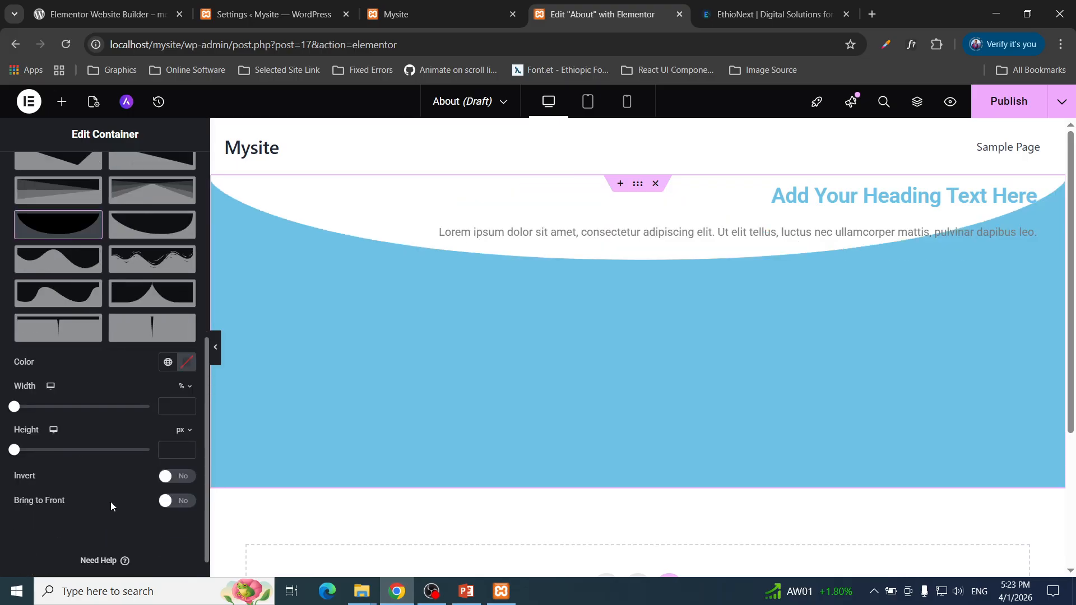
{"action": "left_click", "coordinate": [172, 483]}
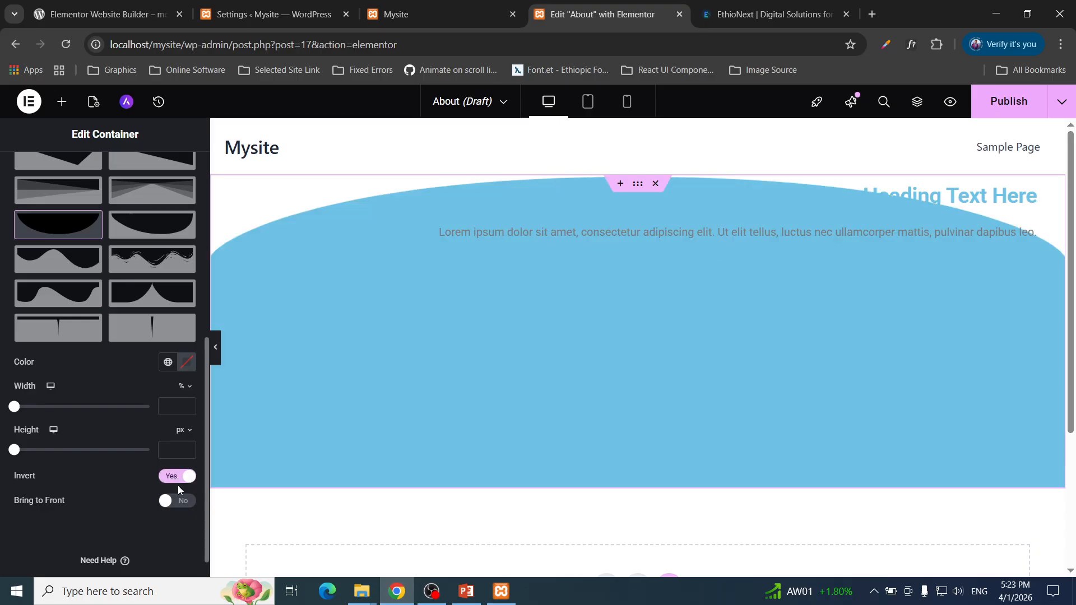
{"action": "left_click", "coordinate": [173, 478]}
{"action": "left_click", "coordinate": [169, 502]}
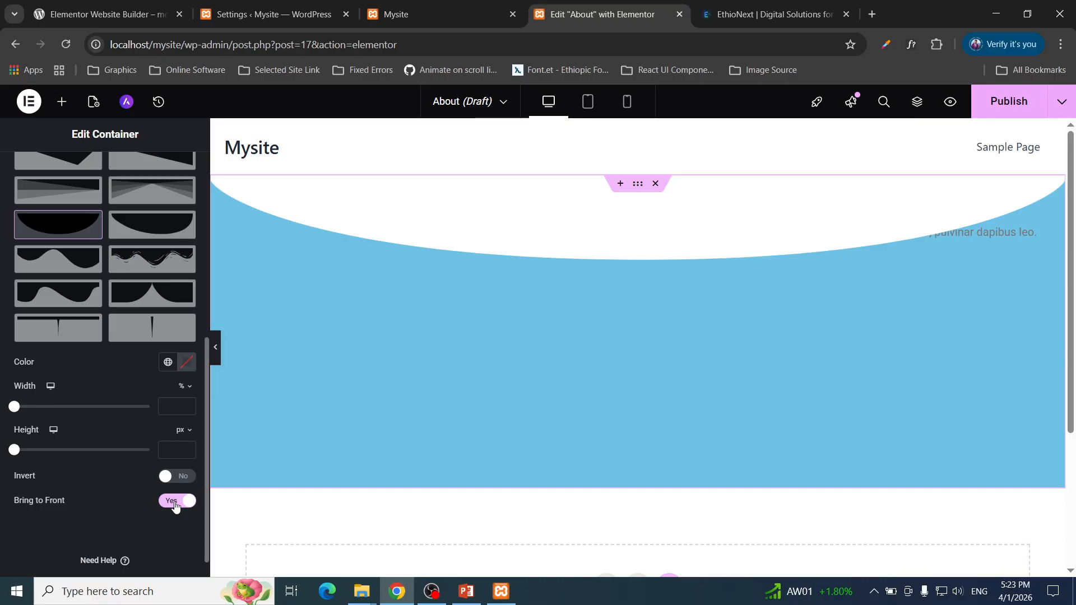
{"action": "left_click", "coordinate": [168, 502]}
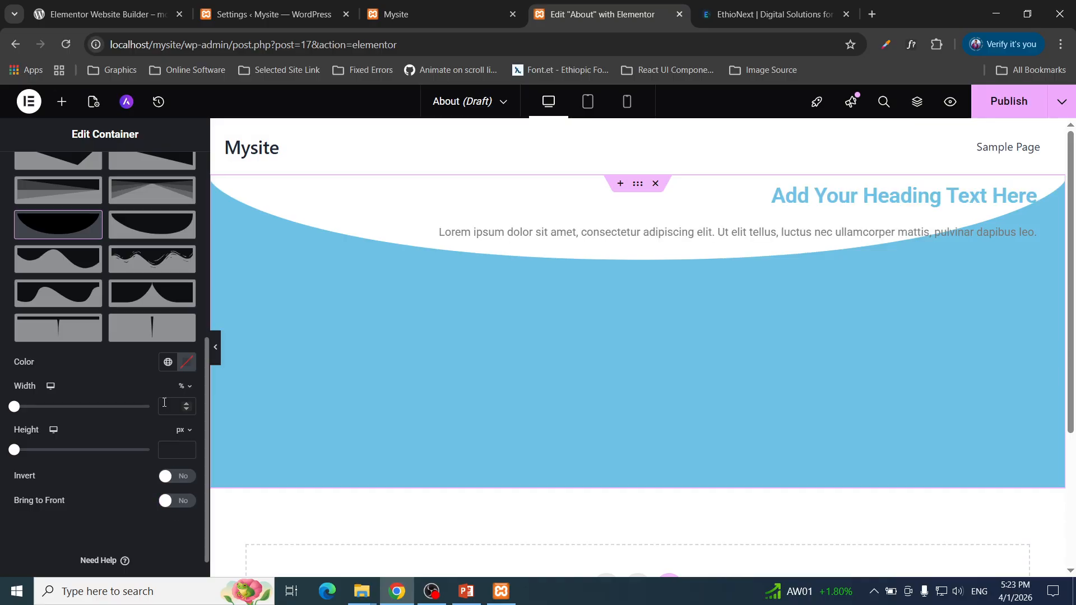
Try the Pyramids, layered waves and Book shapes as the container's bottom shape divider.
{"action": "scroll", "coordinate": [157, 393], "scroll_direction": "up", "scroll_amount": 5}
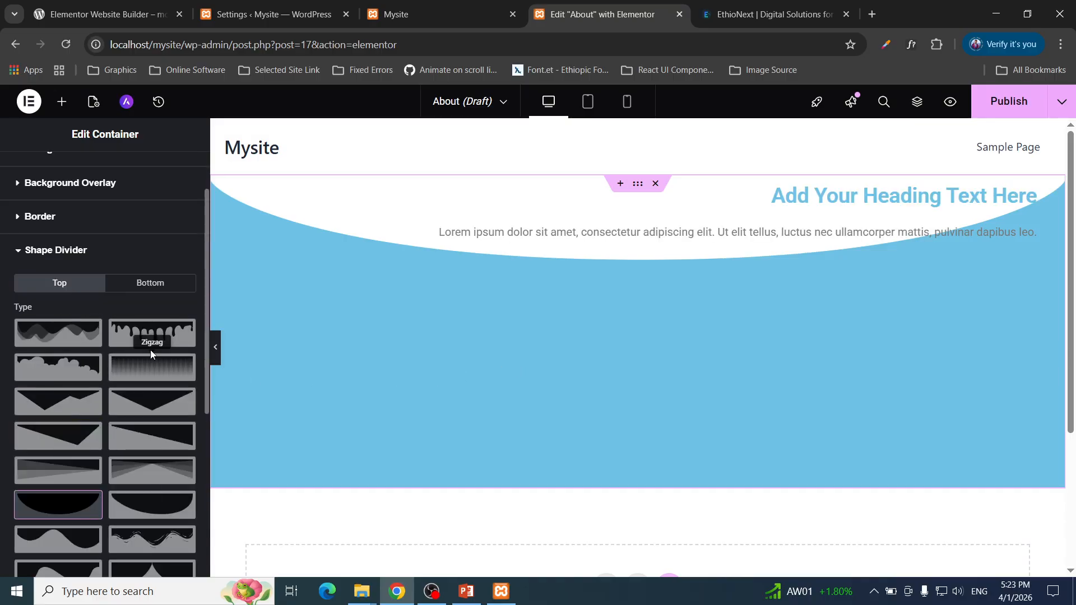
{"action": "left_click", "coordinate": [155, 289]}
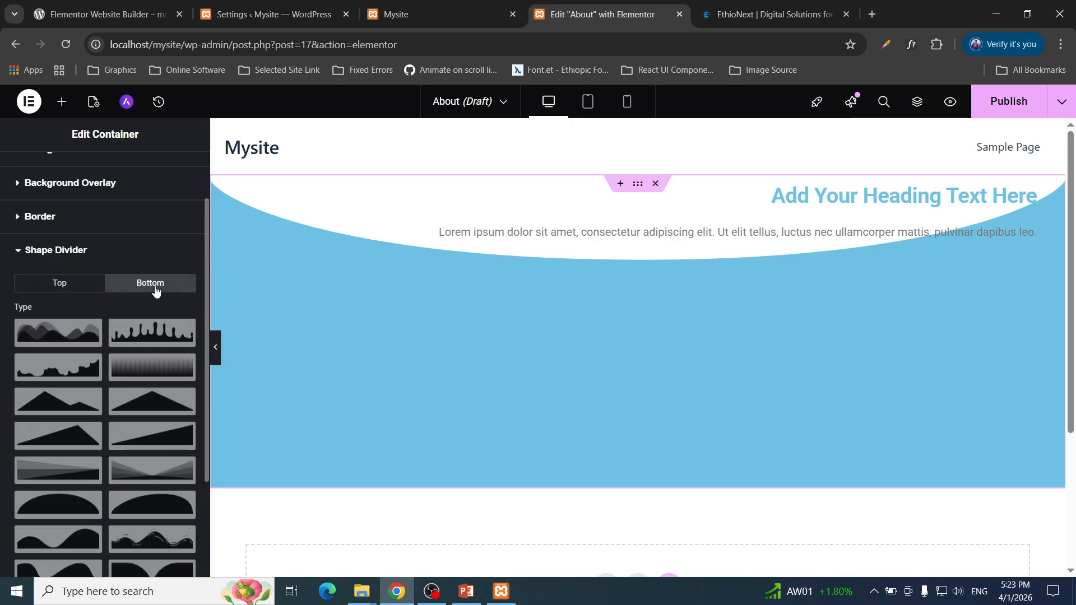
{"action": "left_click", "coordinate": [72, 406]}
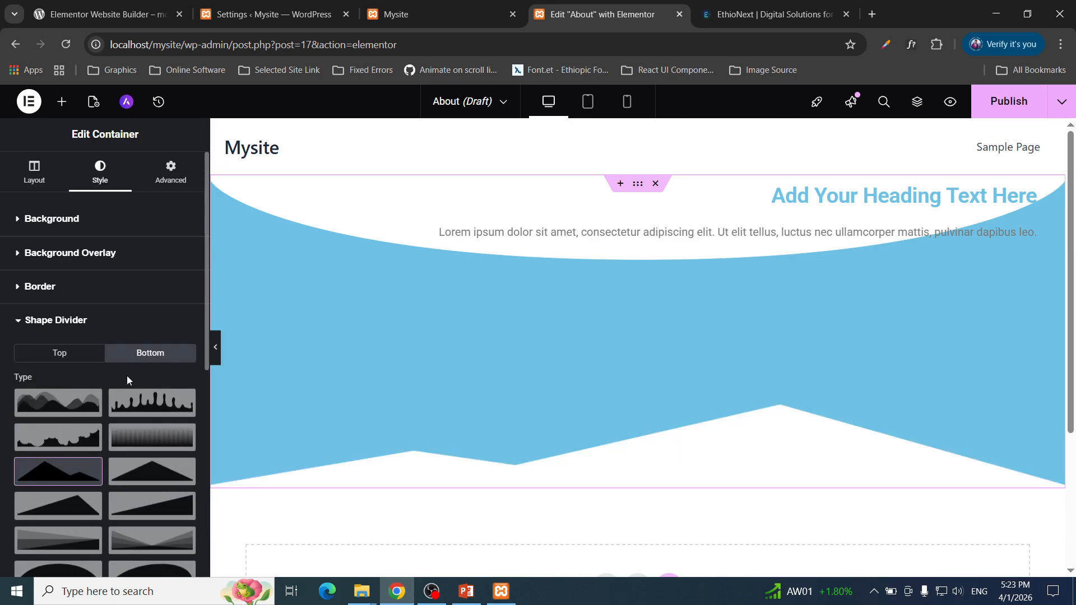
{"action": "left_click", "coordinate": [71, 405]}
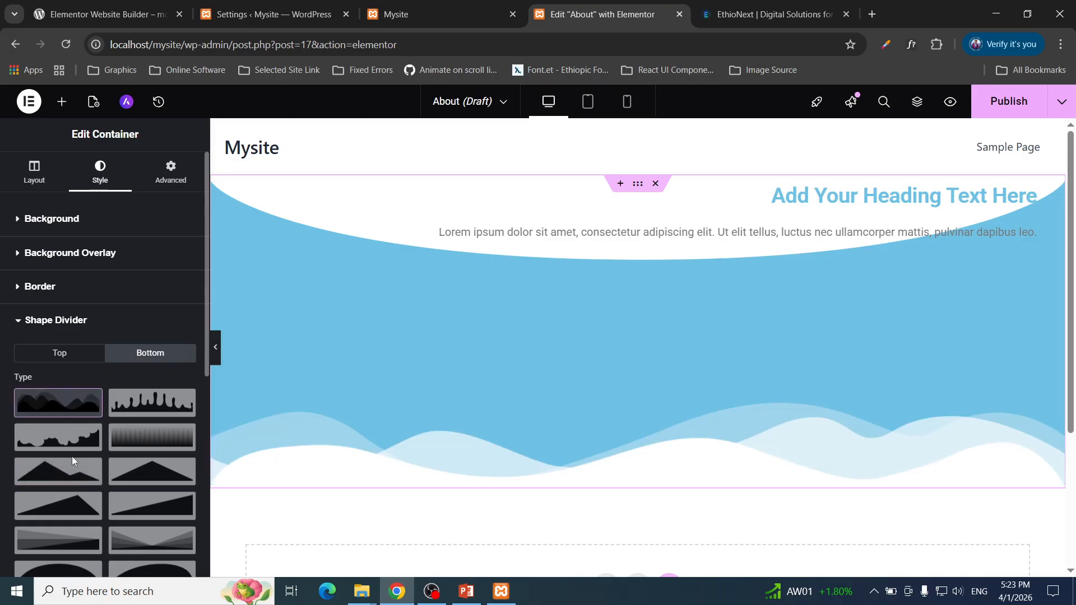
{"action": "scroll", "coordinate": [71, 455], "scroll_direction": "down", "scroll_amount": 3}
{"action": "scroll", "coordinate": [66, 395], "scroll_direction": "down", "scroll_amount": 2}
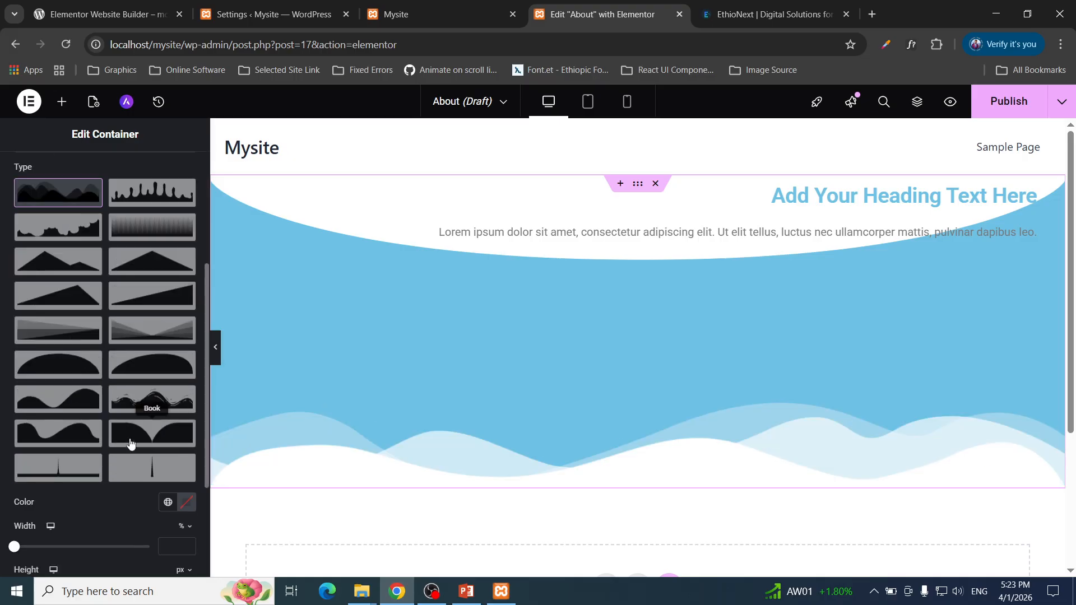
{"action": "left_click", "coordinate": [122, 446]}
{"action": "left_click", "coordinate": [66, 362]}
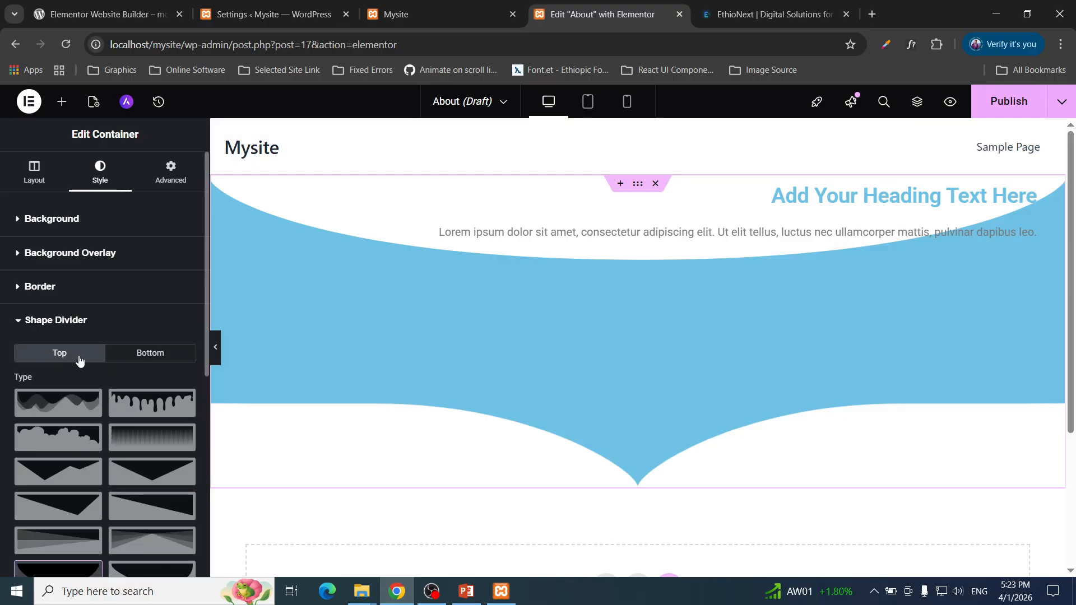
Delete the blue container and add a new single container with vertical direction to the page.
{"action": "left_click", "coordinate": [655, 183]}
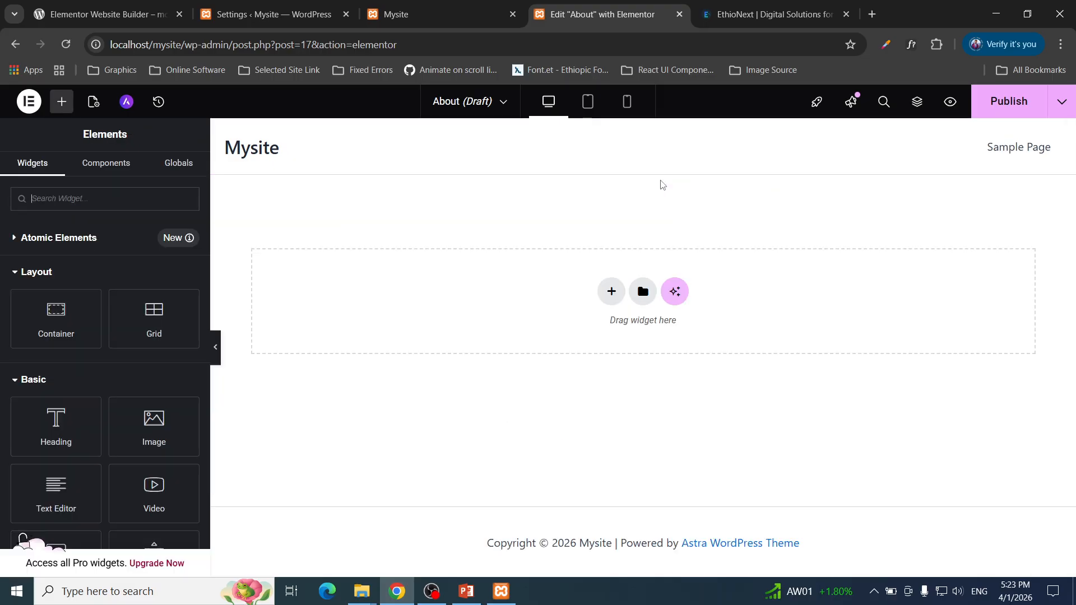
{"action": "left_click", "coordinate": [612, 291]}
{"action": "left_click", "coordinate": [599, 335]}
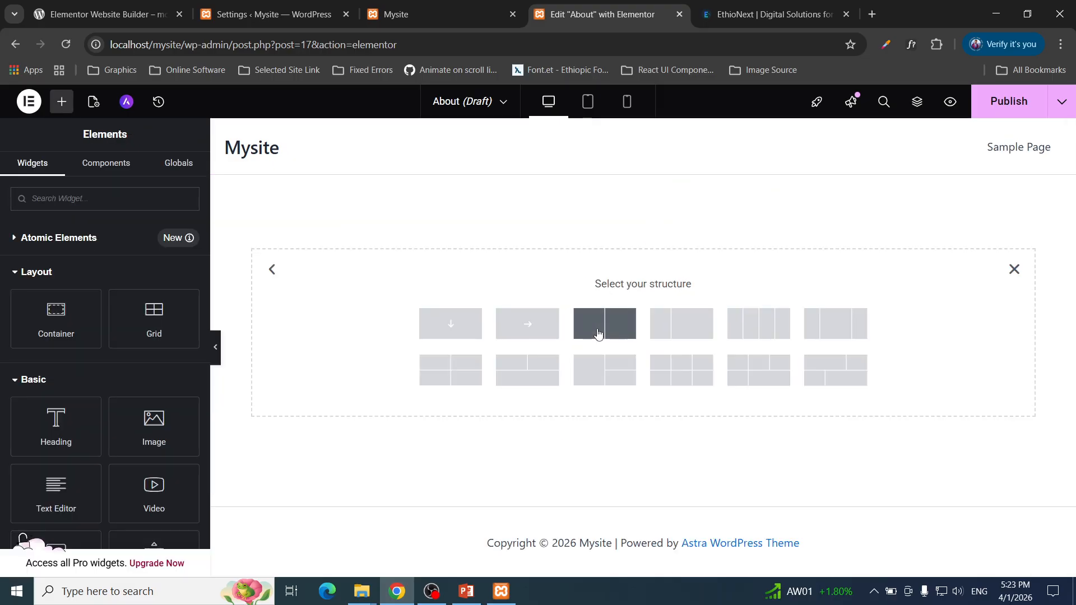
{"action": "left_click", "coordinate": [442, 331]}
Set the new container's minimum height to 410 px.
{"action": "left_click", "coordinate": [93, 177]}
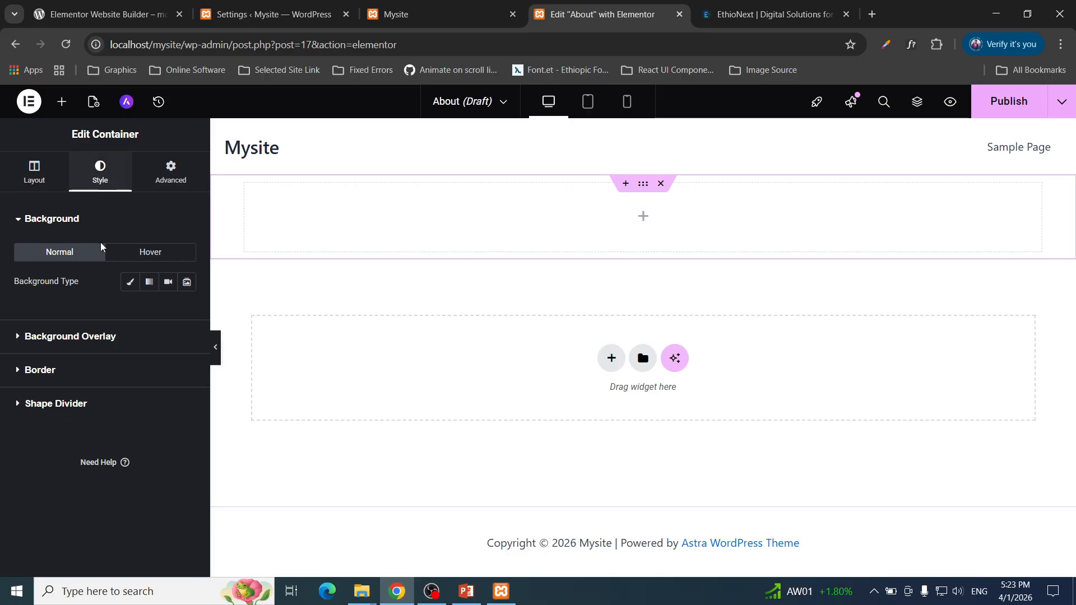
{"action": "left_click", "coordinate": [48, 180]}
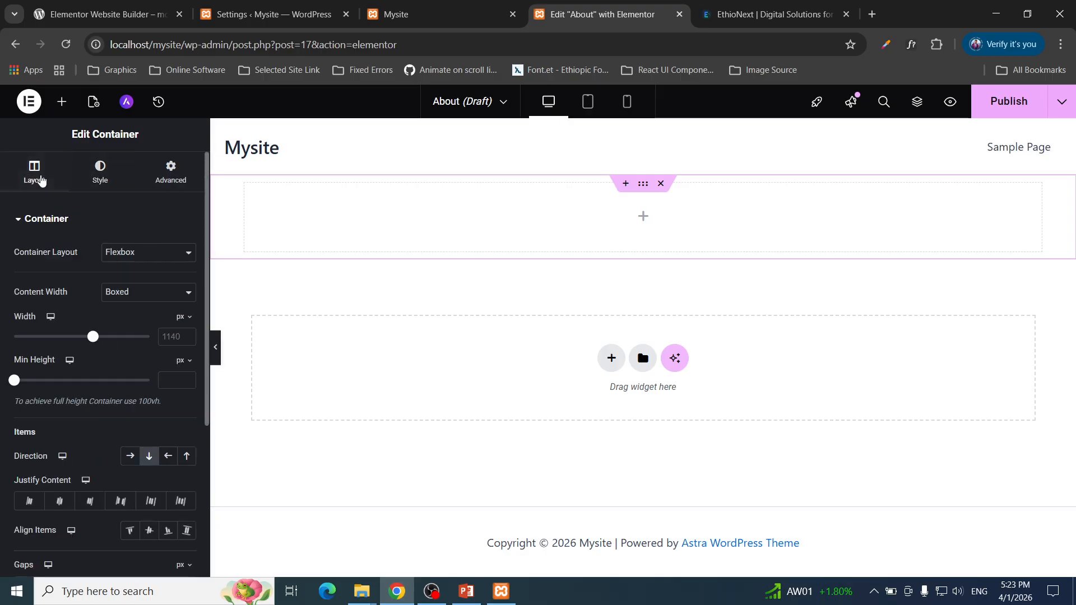
{"action": "left_click", "coordinate": [25, 381]}
{"action": "left_click_drag", "start_coordinate": [38, 386], "coordinate": [52, 382]}
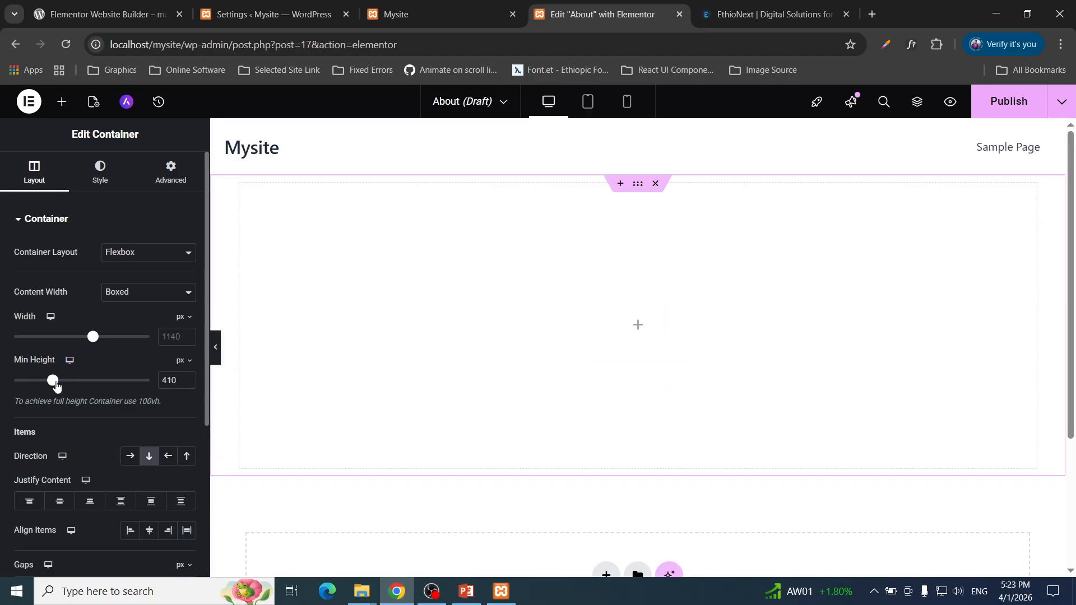
Give the container a Classic background in a dark maroon color.
{"action": "left_click", "coordinate": [99, 181]}
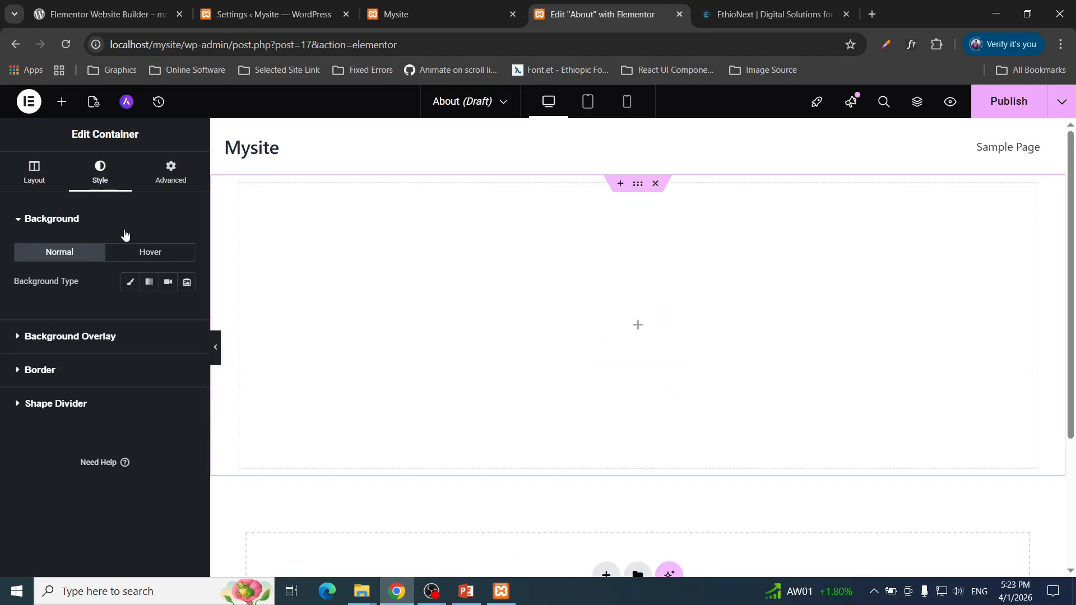
{"action": "left_click", "coordinate": [130, 282]}
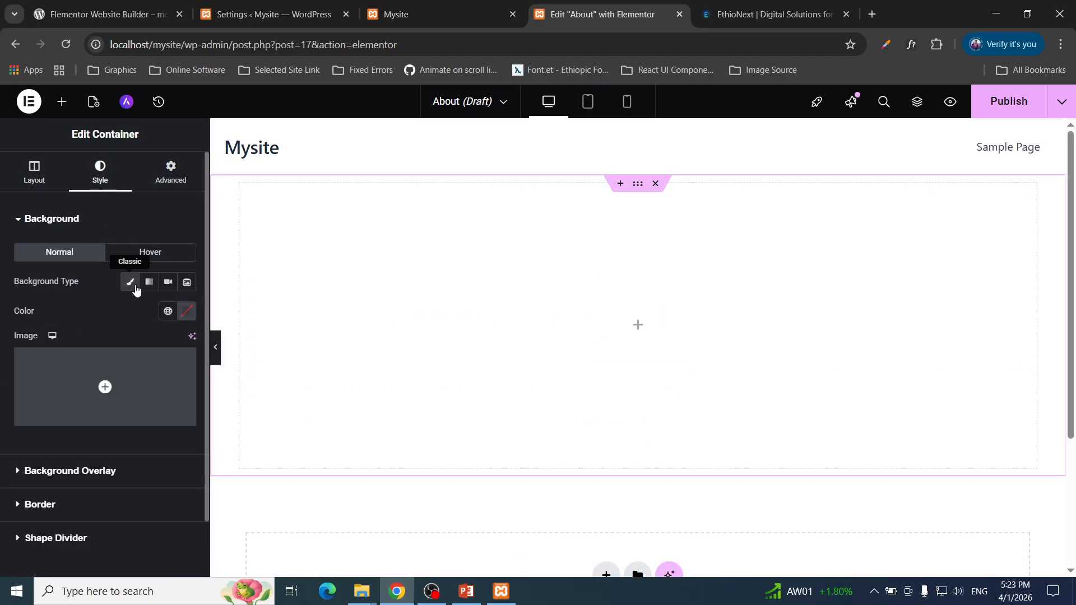
{"action": "left_click", "coordinate": [186, 312]}
{"action": "left_click", "coordinate": [178, 429]}
{"action": "left_click", "coordinate": [331, 510]}
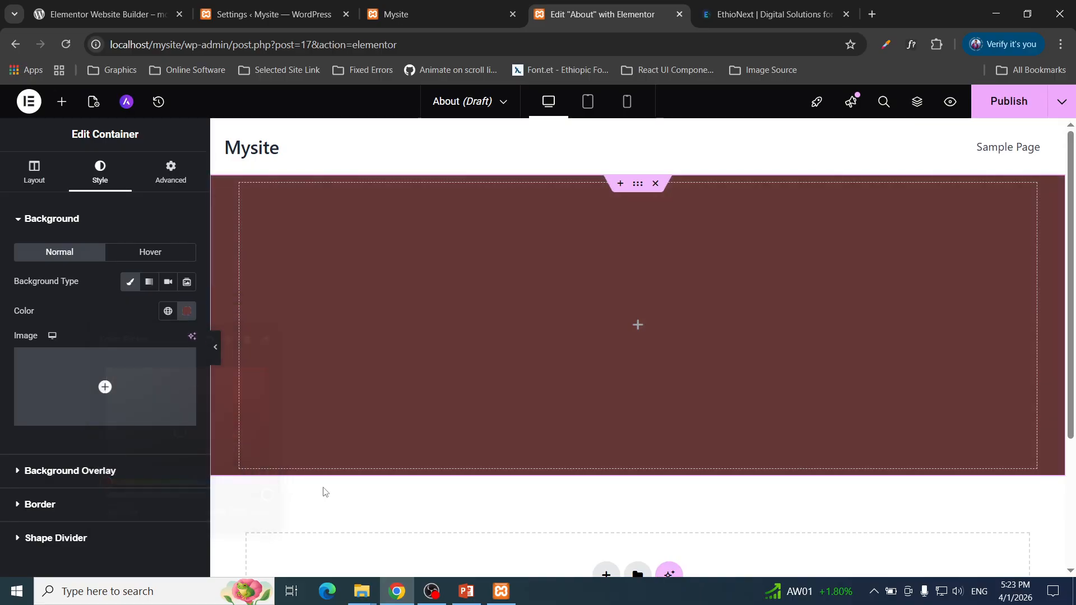
Try a layered fan and clouds as the maroon container's bottom shape divider, ending with the asymmetrical triangle.
{"action": "left_click", "coordinate": [87, 542]}
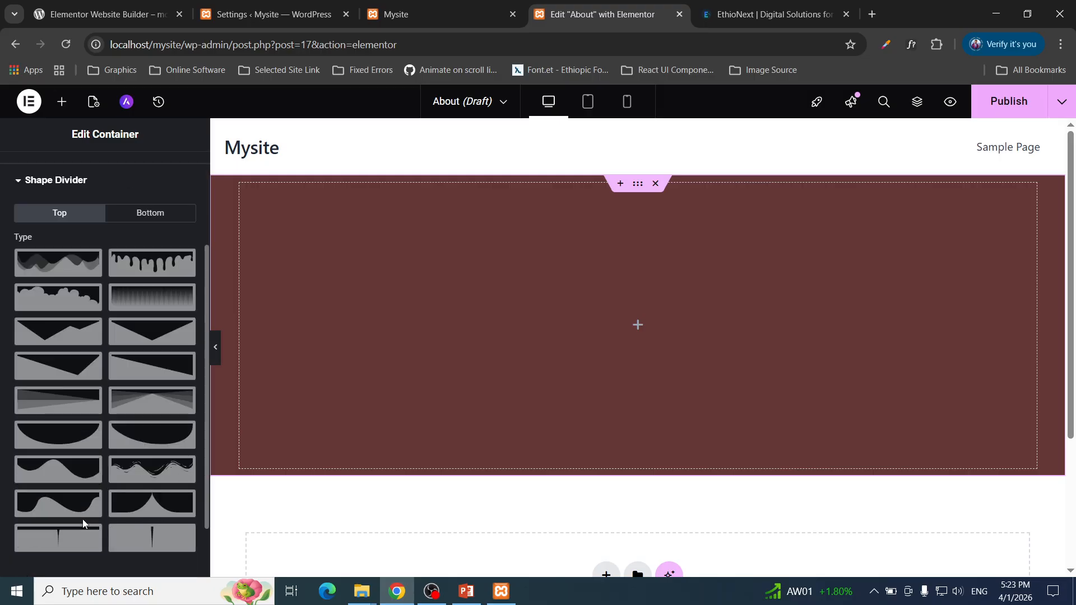
{"action": "left_click", "coordinate": [161, 216]}
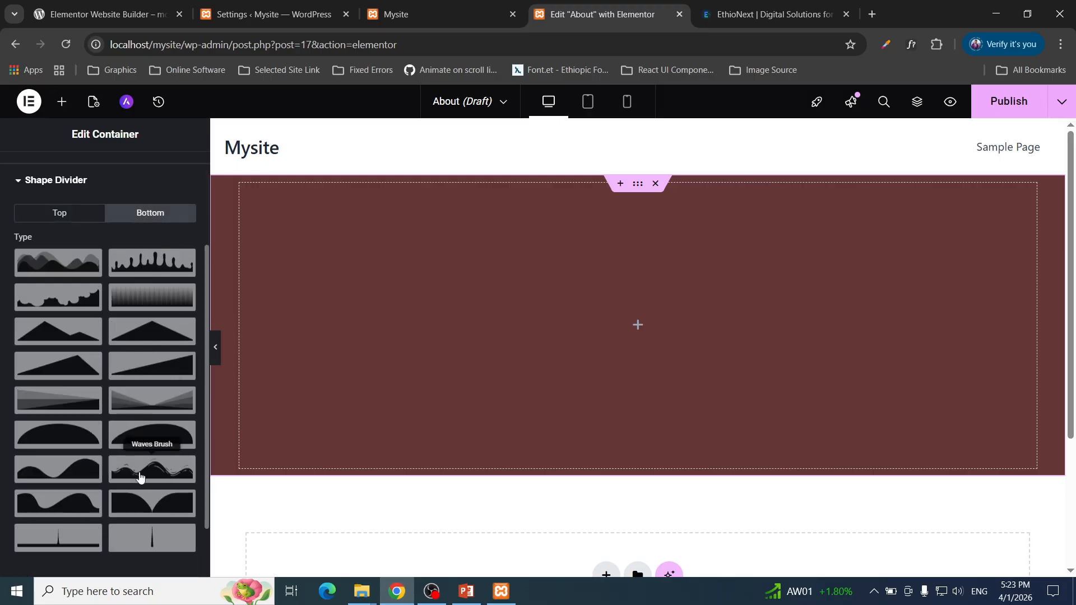
{"action": "left_click", "coordinate": [145, 401]}
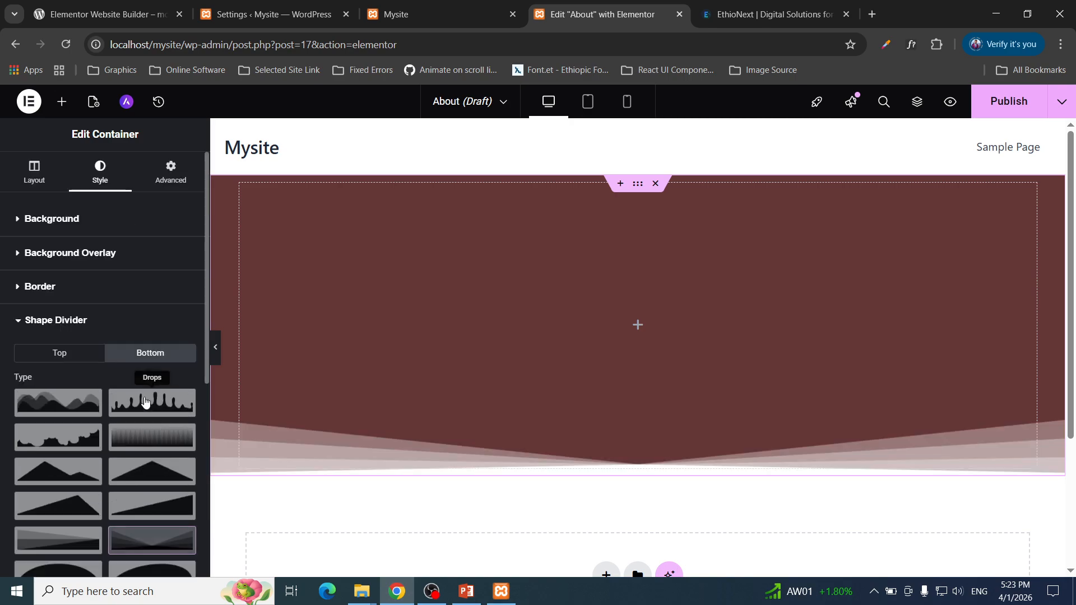
{"action": "left_click", "coordinate": [58, 434]}
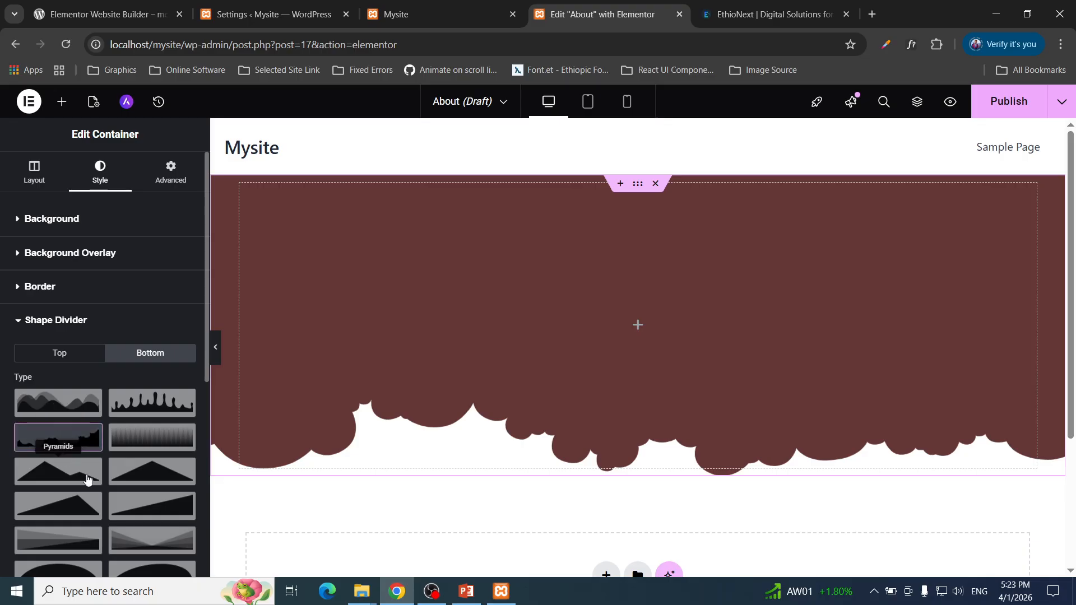
{"action": "left_click", "coordinate": [68, 503]}
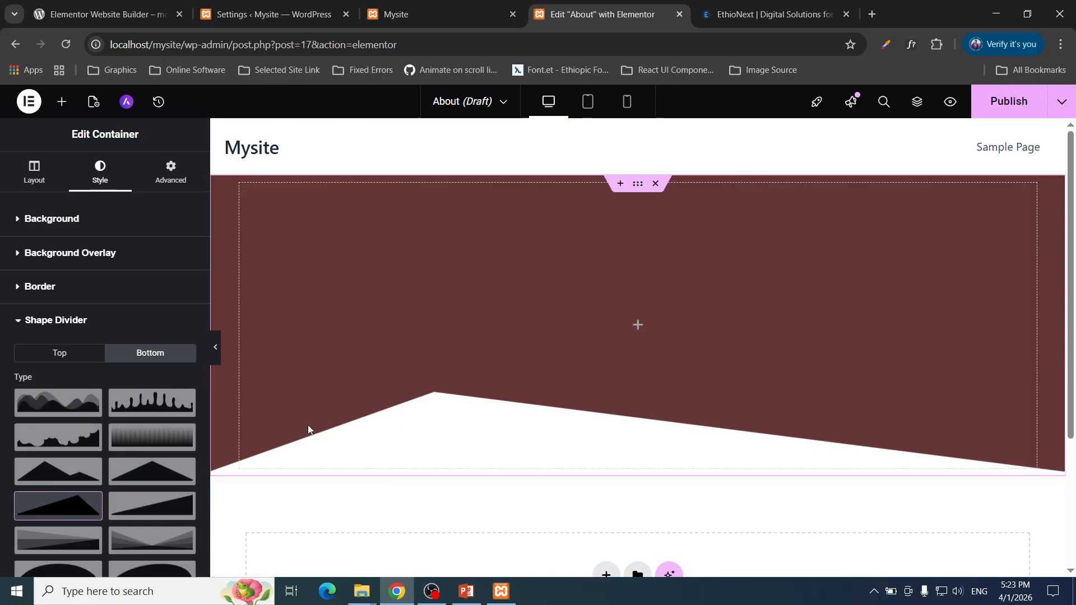
Look over the bottom divider's remaining options and delete the maroon container from the page.
{"action": "scroll", "coordinate": [320, 223], "scroll_direction": "down", "scroll_amount": 1}
{"action": "scroll", "coordinate": [138, 482], "scroll_direction": "down", "scroll_amount": 5}
{"action": "scroll", "coordinate": [140, 484], "scroll_direction": "down", "scroll_amount": 1}
{"action": "scroll", "coordinate": [140, 483], "scroll_direction": "down", "scroll_amount": 1}
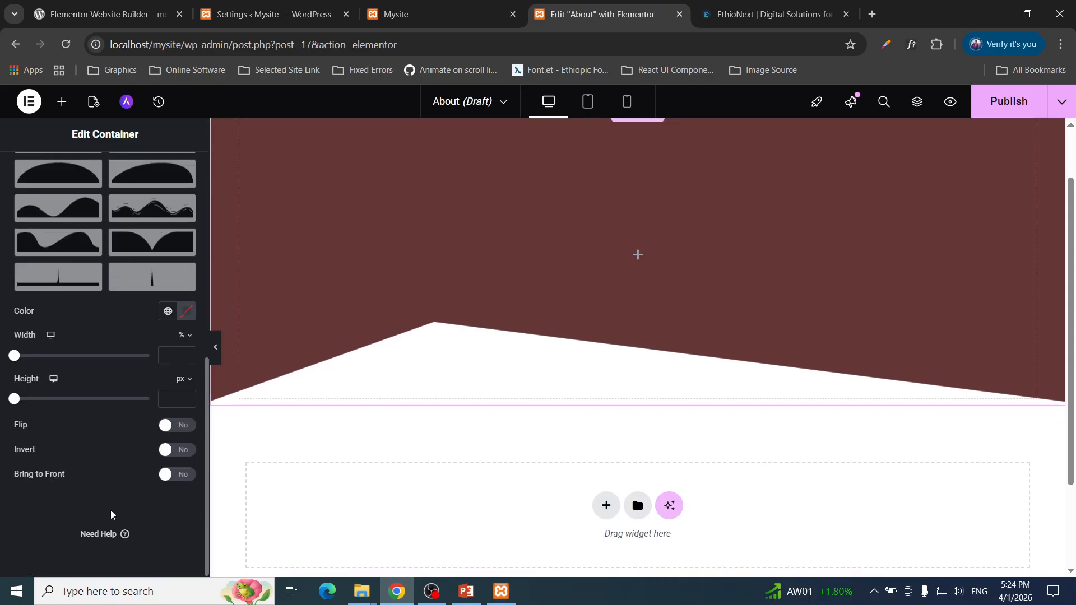
{"action": "scroll", "coordinate": [120, 497], "scroll_direction": "up", "scroll_amount": 8}
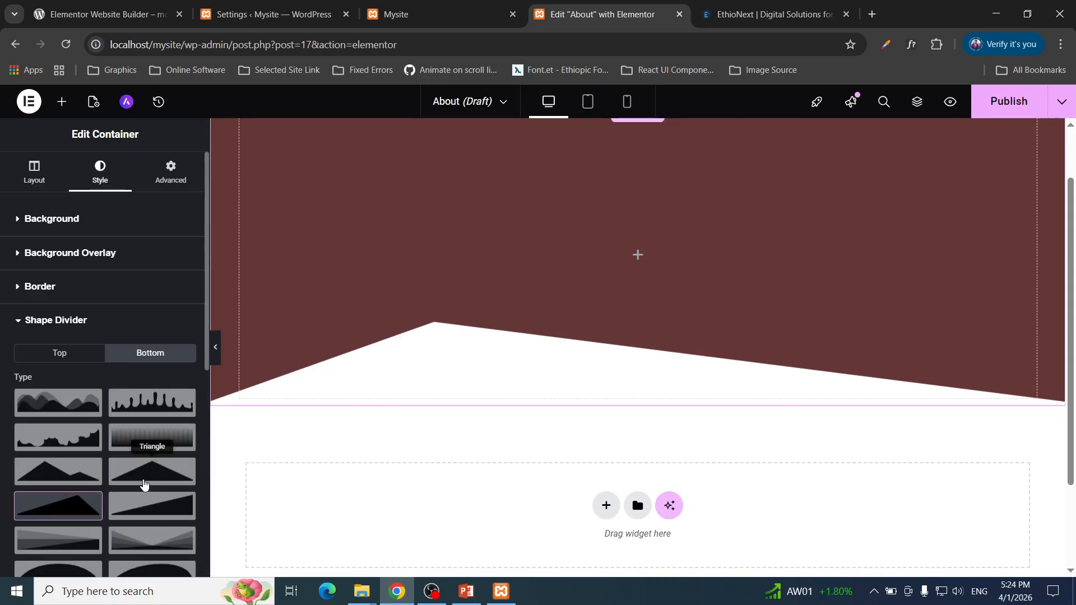
{"action": "scroll", "coordinate": [649, 405], "scroll_direction": "up", "scroll_amount": 1}
{"action": "scroll", "coordinate": [649, 405], "scroll_direction": "up", "scroll_amount": 1}
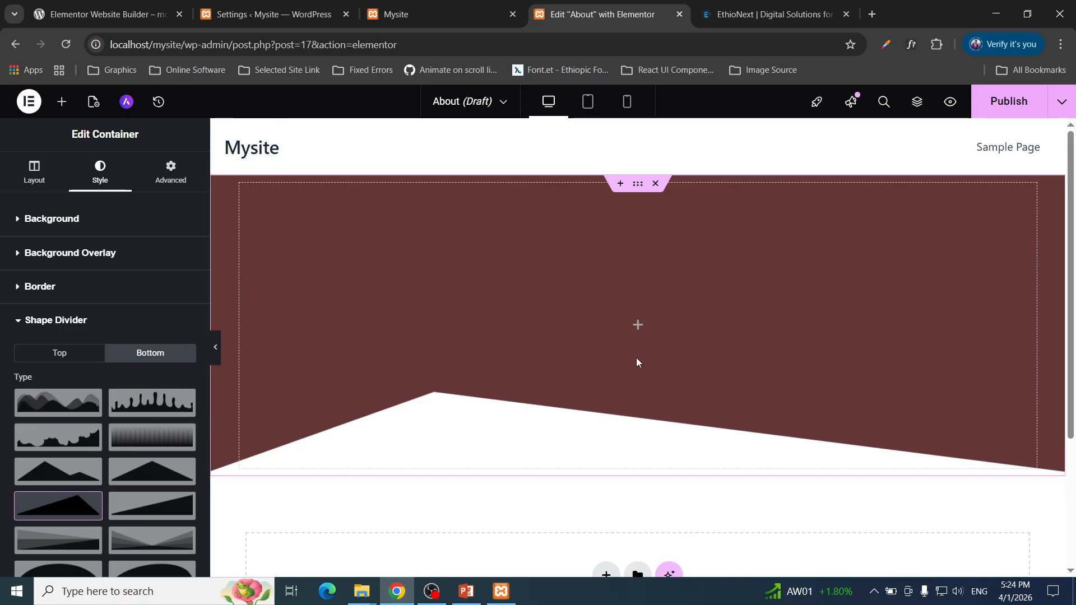
{"action": "left_click", "coordinate": [654, 183]}
Examine the widget library, collapsing the Layout group and expanding Atomic Elements, and look through the Basic widgets.
{"action": "scroll", "coordinate": [85, 391], "scroll_direction": "down", "scroll_amount": 3}
{"action": "scroll", "coordinate": [84, 391], "scroll_direction": "up", "scroll_amount": 1}
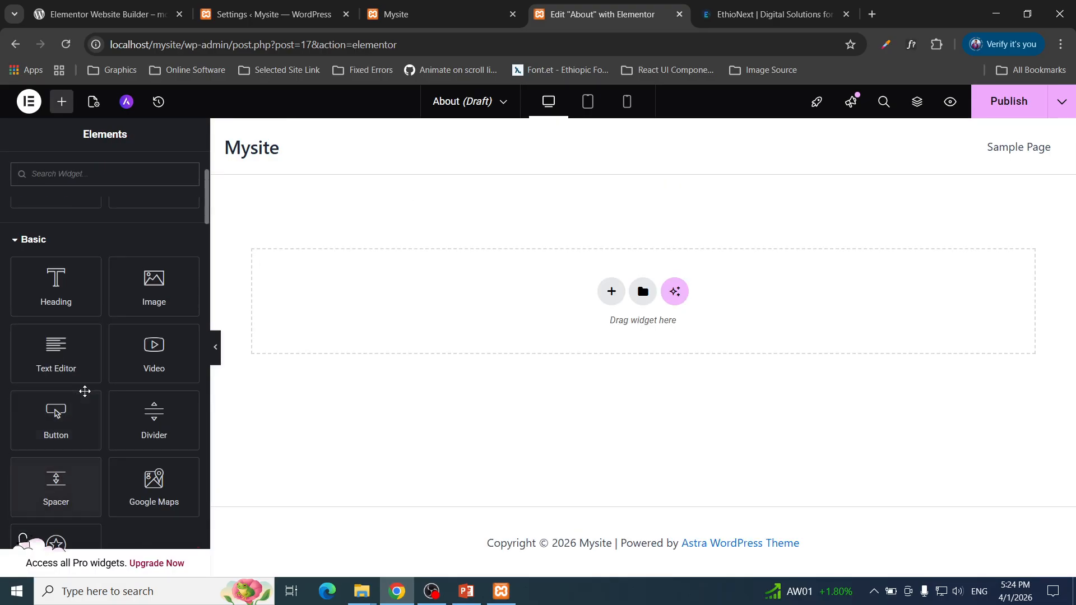
{"action": "scroll", "coordinate": [41, 277], "scroll_direction": "up", "scroll_amount": 2}
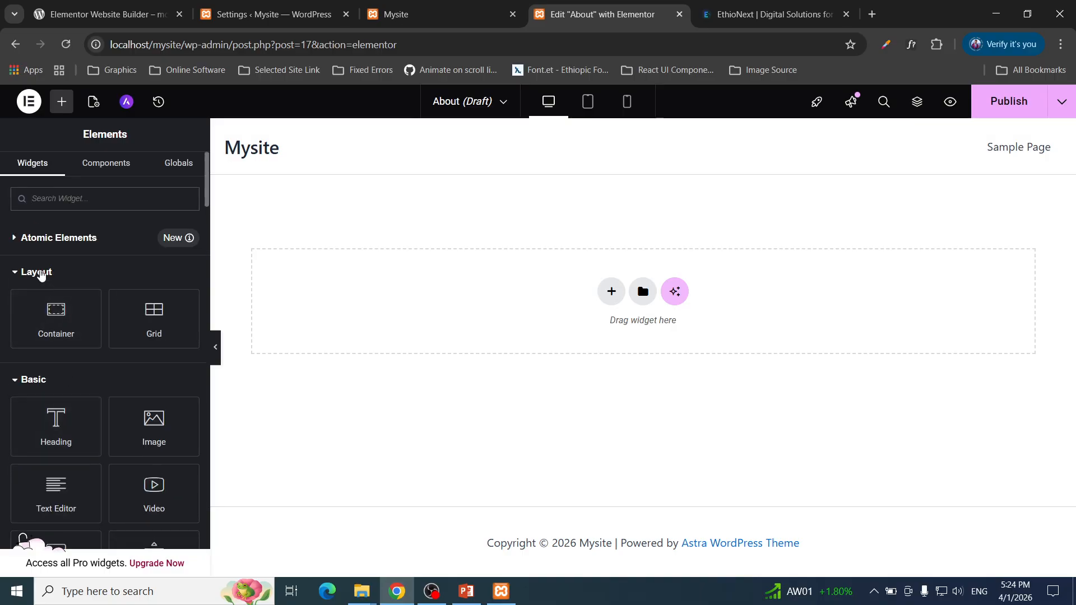
{"action": "left_click", "coordinate": [37, 272]}
{"action": "left_click", "coordinate": [38, 240]}
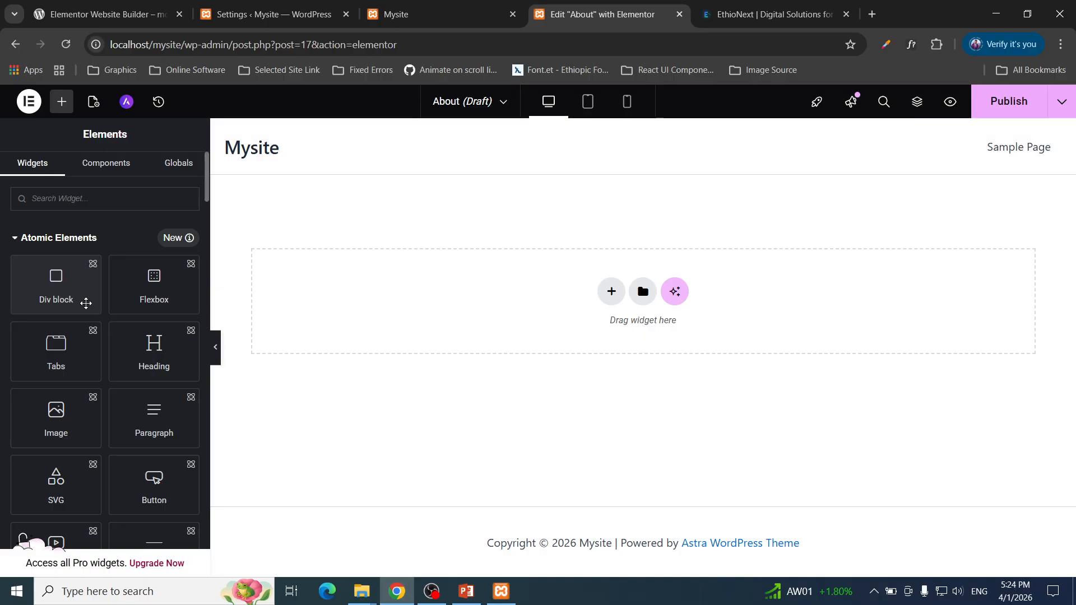
{"action": "scroll", "coordinate": [90, 314], "scroll_direction": "down", "scroll_amount": 5}
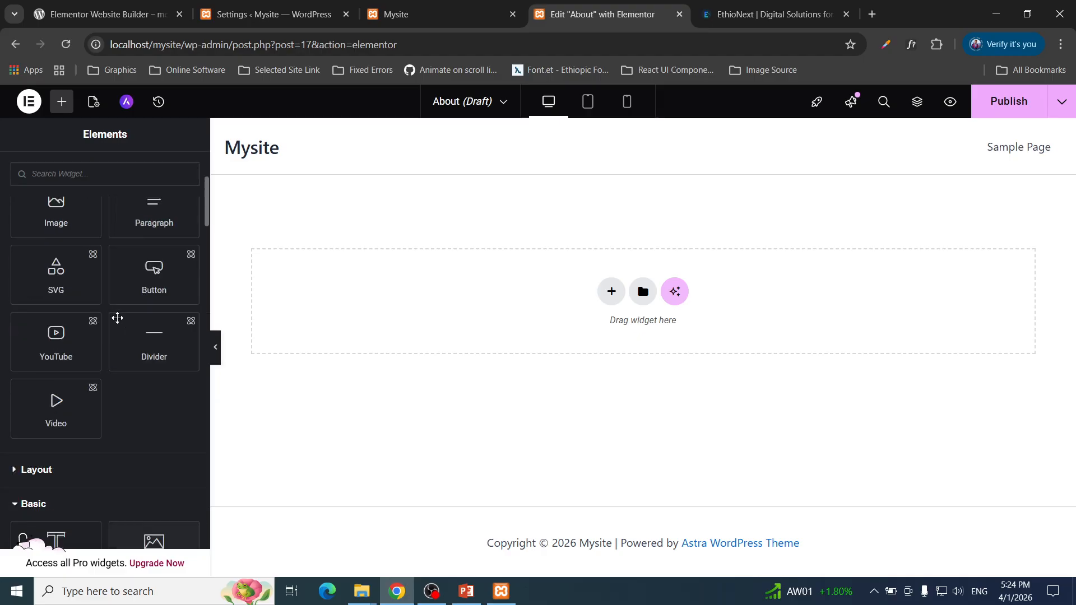
{"action": "scroll", "coordinate": [101, 246], "scroll_direction": "up", "scroll_amount": 4}
{"action": "scroll", "coordinate": [137, 330], "scroll_direction": "up", "scroll_amount": 2}
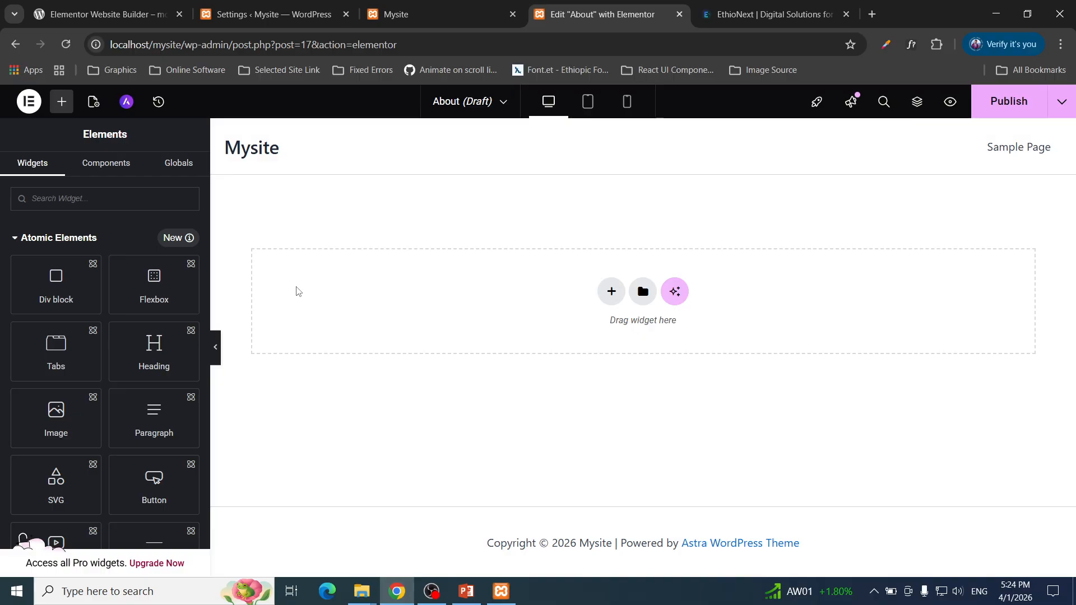
{"action": "scroll", "coordinate": [164, 384], "scroll_direction": "down", "scroll_amount": 4}
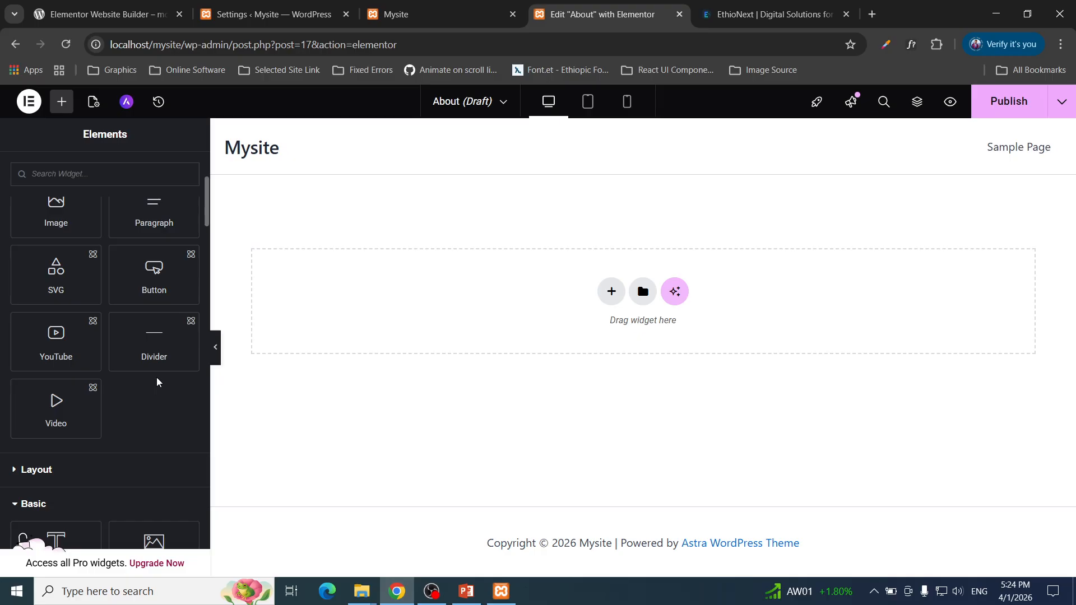
{"action": "scroll", "coordinate": [156, 381], "scroll_direction": "up", "scroll_amount": 4}
{"action": "scroll", "coordinate": [151, 412], "scroll_direction": "down", "scroll_amount": 8}
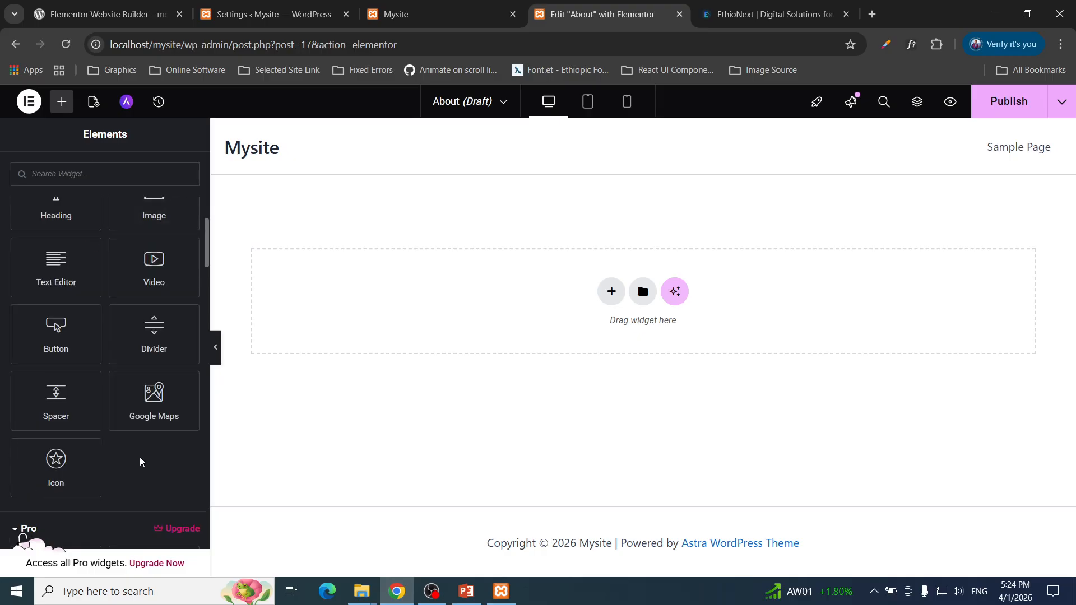
Add a new Flexbox container with a single-column structure to the empty page.
{"action": "scroll", "coordinate": [141, 458], "scroll_direction": "up", "scroll_amount": 3}
{"action": "scroll", "coordinate": [83, 392], "scroll_direction": "down", "scroll_amount": 2}
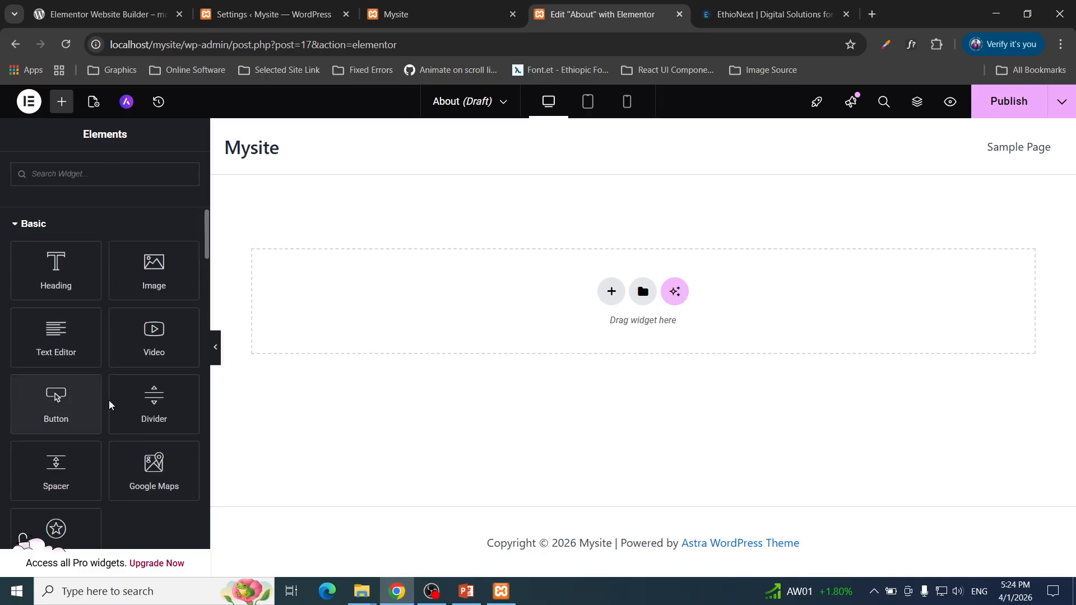
{"action": "scroll", "coordinate": [99, 346], "scroll_direction": "up", "scroll_amount": 1}
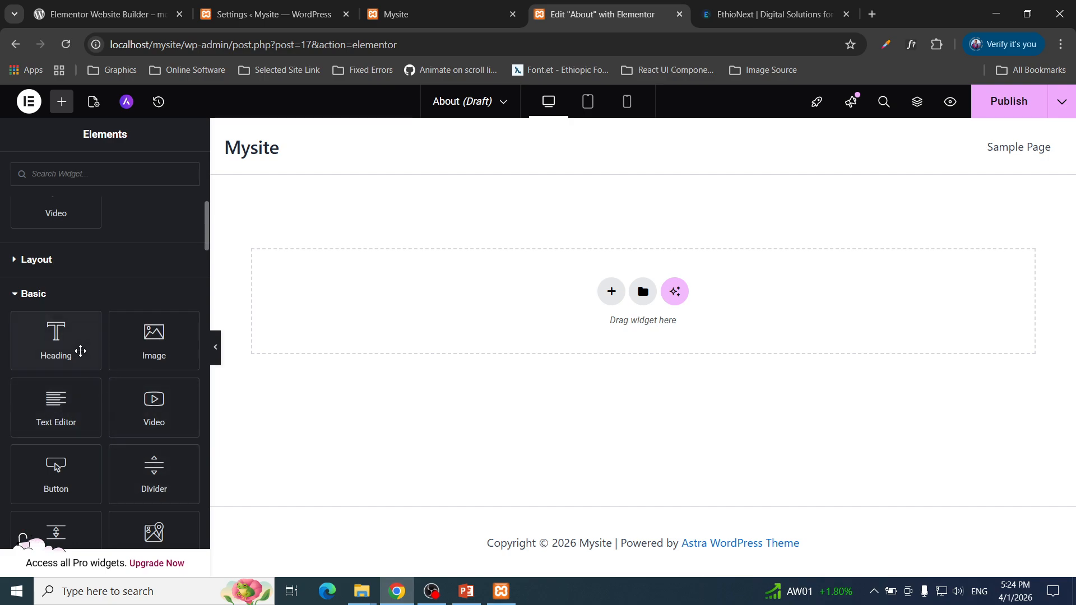
{"action": "mouse_move", "coordinate": [54, 343]}
{"action": "left_mouse_down"}
{"action": "mouse_move", "coordinate": [316, 285]}
{"action": "mouse_move", "coordinate": [208, 344]}
{"action": "mouse_move", "coordinate": [63, 352]}
{"action": "left_mouse_up"}
{"action": "left_click", "coordinate": [611, 291]}
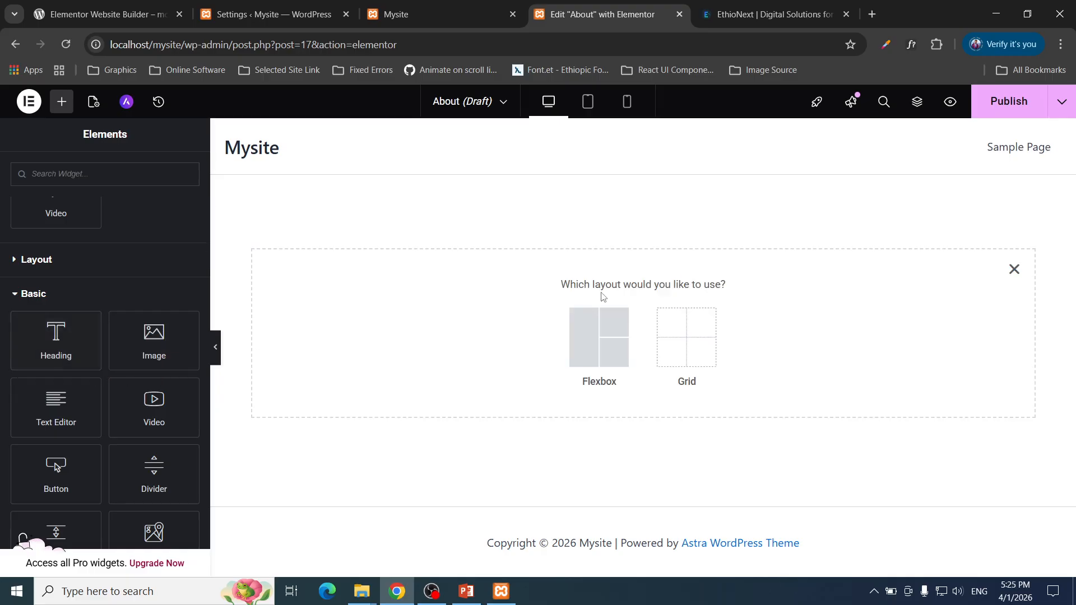
{"action": "left_click", "coordinate": [591, 347]}
{"action": "left_click", "coordinate": [449, 321]}
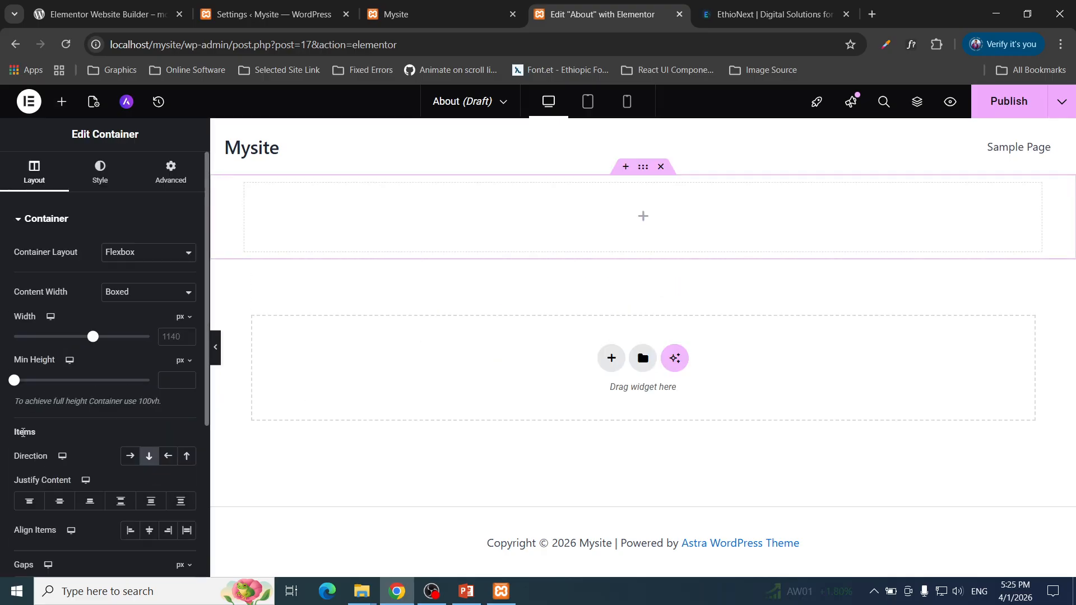
Collapse the Atomic Elements group in the widget library and place a Heading widget inside the new container.
{"action": "left_click", "coordinate": [62, 101]}
{"action": "scroll", "coordinate": [75, 314], "scroll_direction": "down", "scroll_amount": 5}
{"action": "scroll", "coordinate": [106, 428], "scroll_direction": "up", "scroll_amount": 5}
{"action": "left_click", "coordinate": [39, 240]}
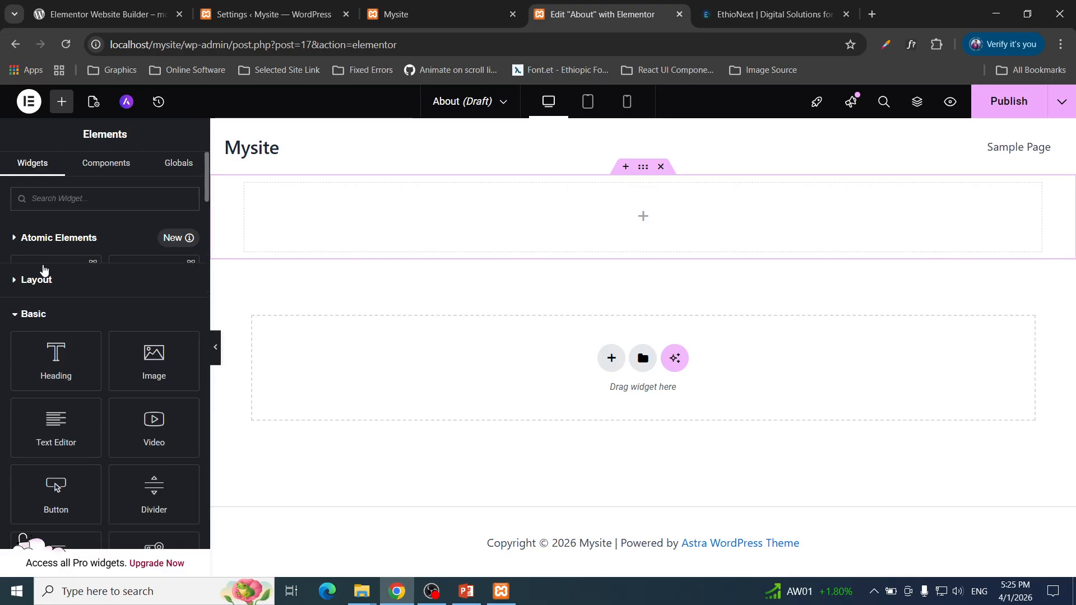
{"action": "left_click_drag", "start_coordinate": [56, 353], "coordinate": [596, 220]}
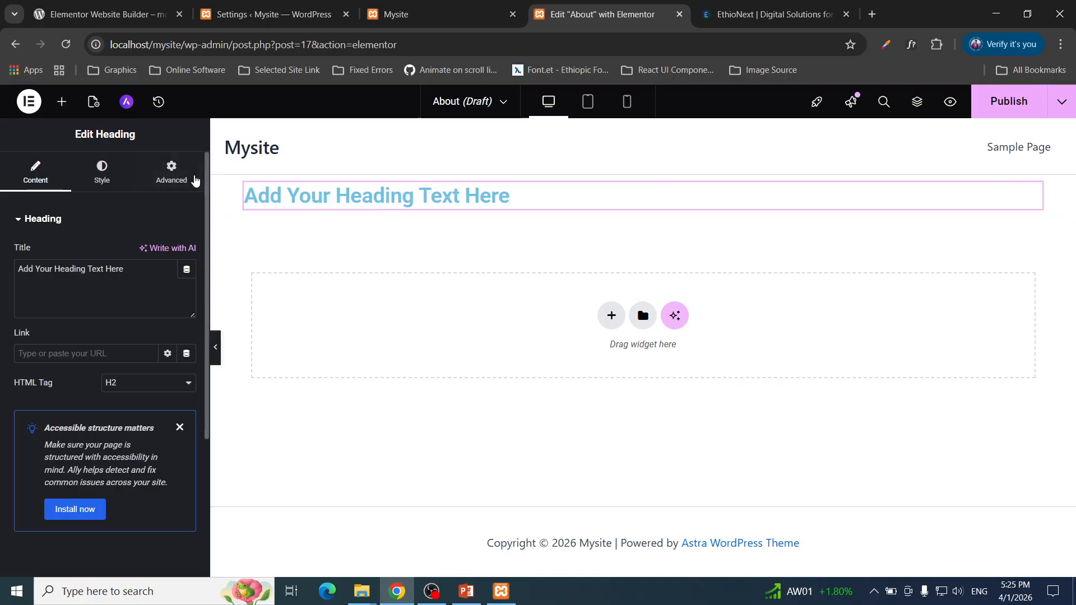
Try the Fade In entrance animation on the heading, change it to Fade In Down, and check the animation duration choices.
{"action": "left_click", "coordinate": [171, 171]}
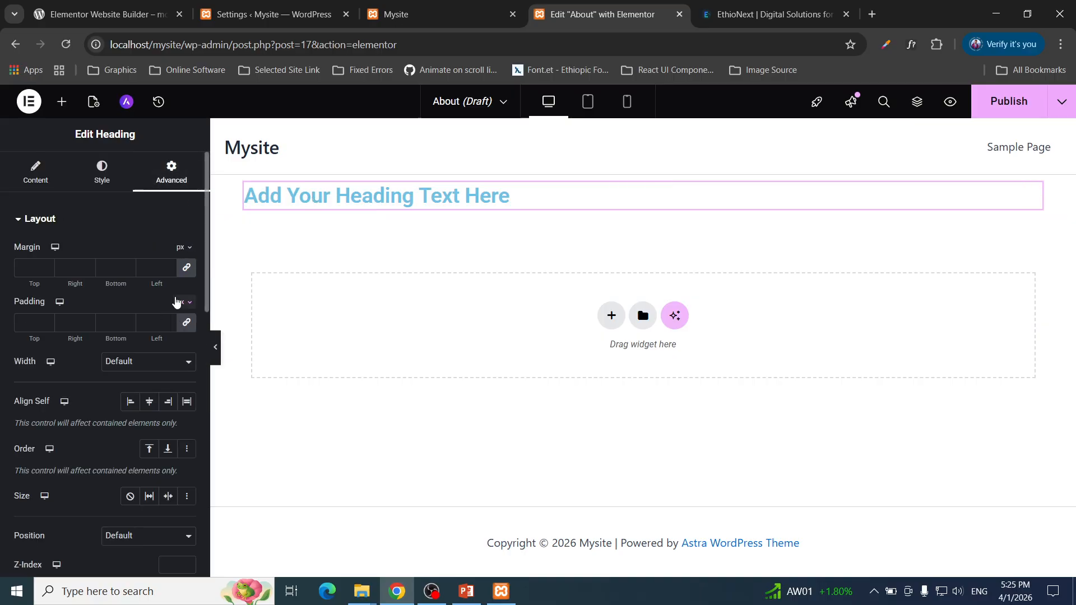
{"action": "scroll", "coordinate": [100, 437], "scroll_direction": "down", "scroll_amount": 3}
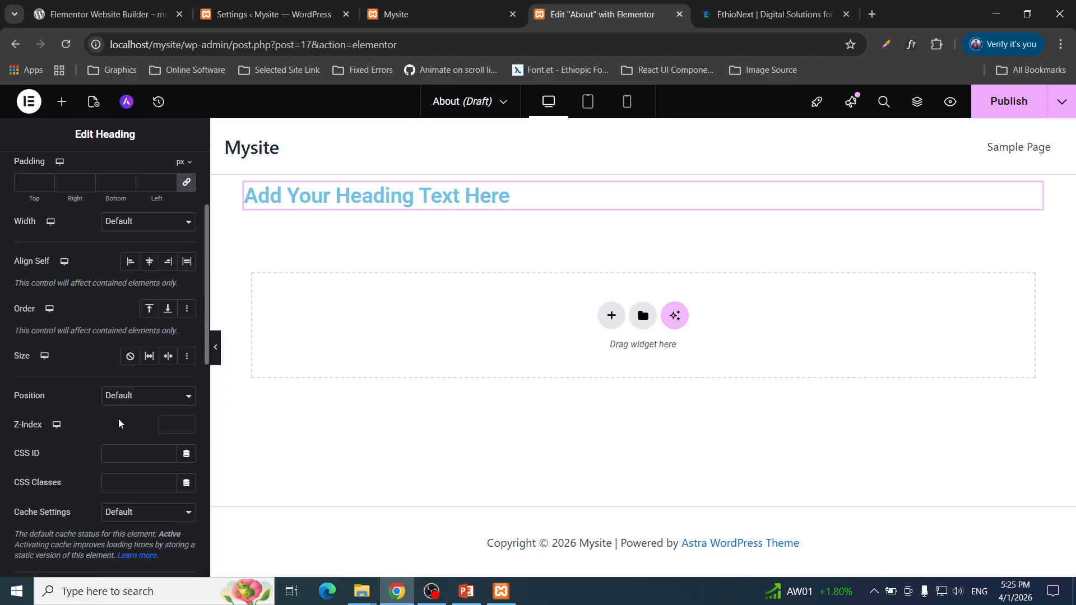
{"action": "scroll", "coordinate": [119, 427], "scroll_direction": "down", "scroll_amount": 3}
{"action": "left_click", "coordinate": [36, 436]}
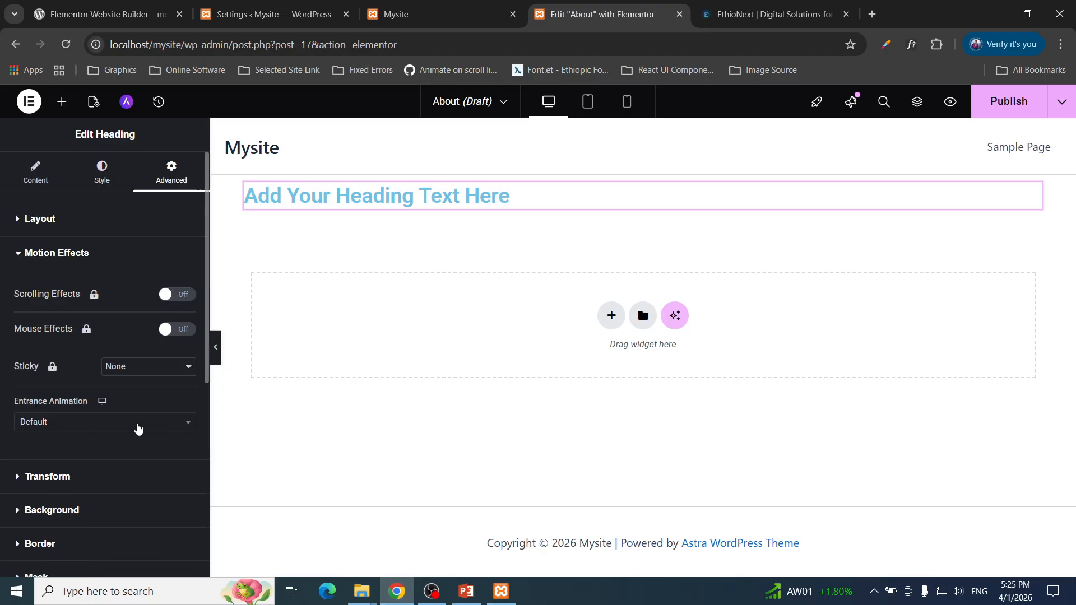
{"action": "left_click", "coordinate": [132, 422]}
{"action": "left_click", "coordinate": [48, 315]}
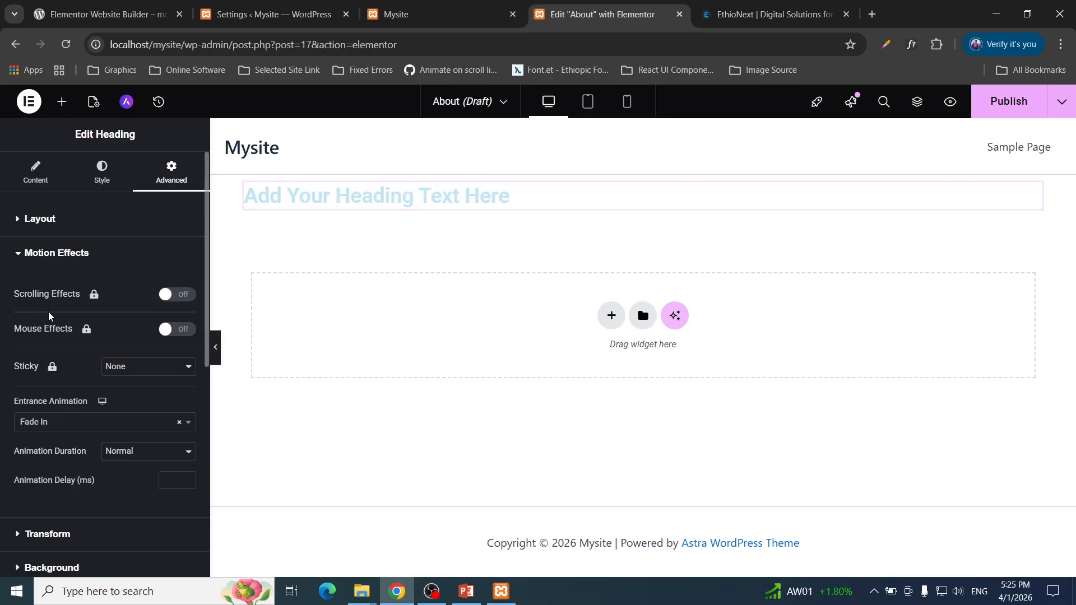
{"action": "left_click", "coordinate": [104, 422]}
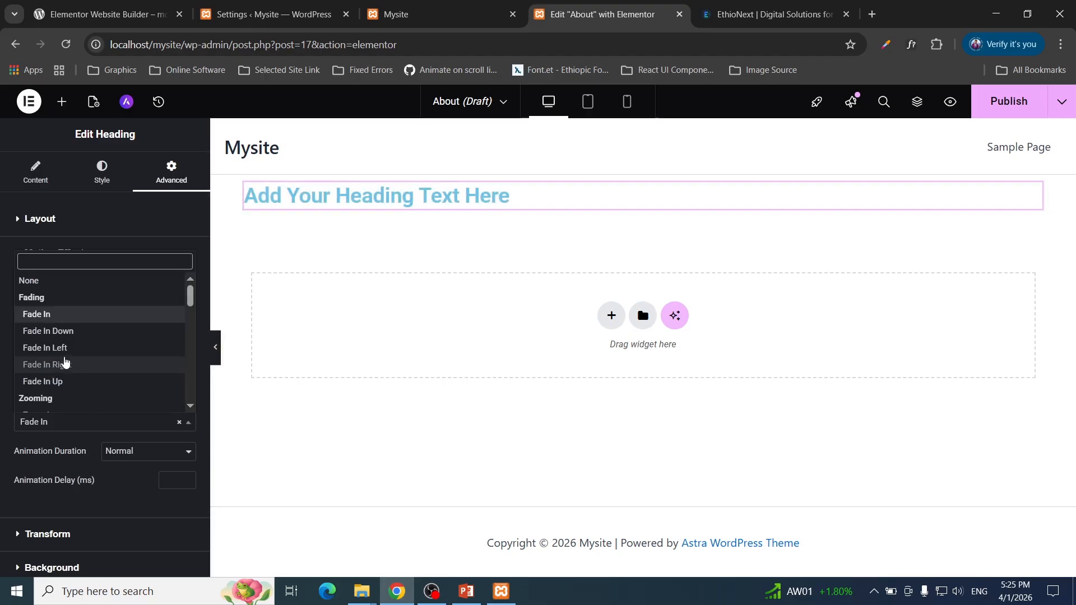
{"action": "left_click", "coordinate": [56, 331]}
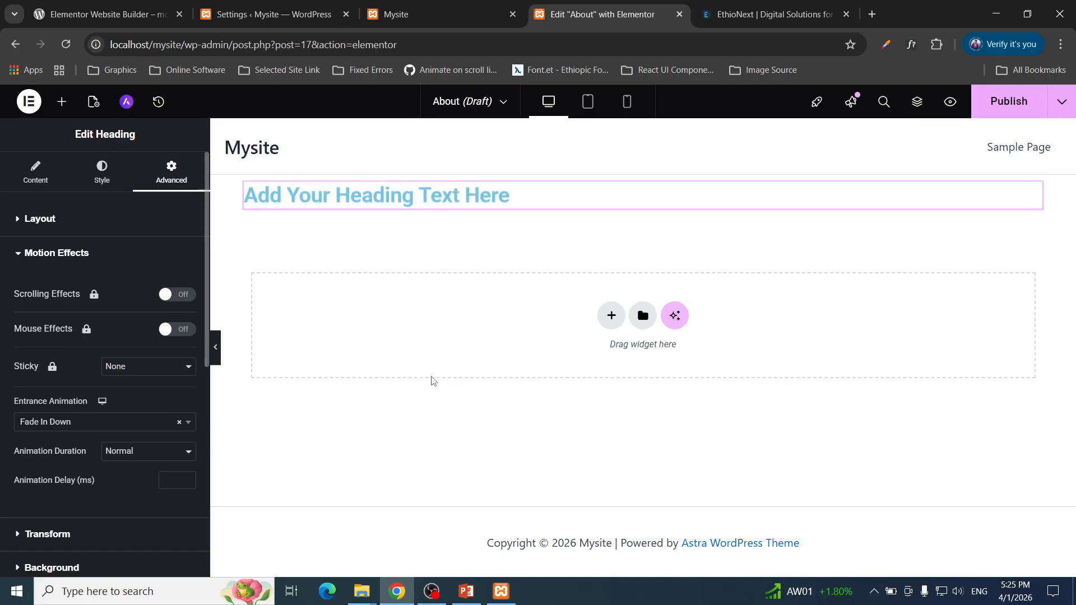
{"action": "left_click", "coordinate": [170, 451]}
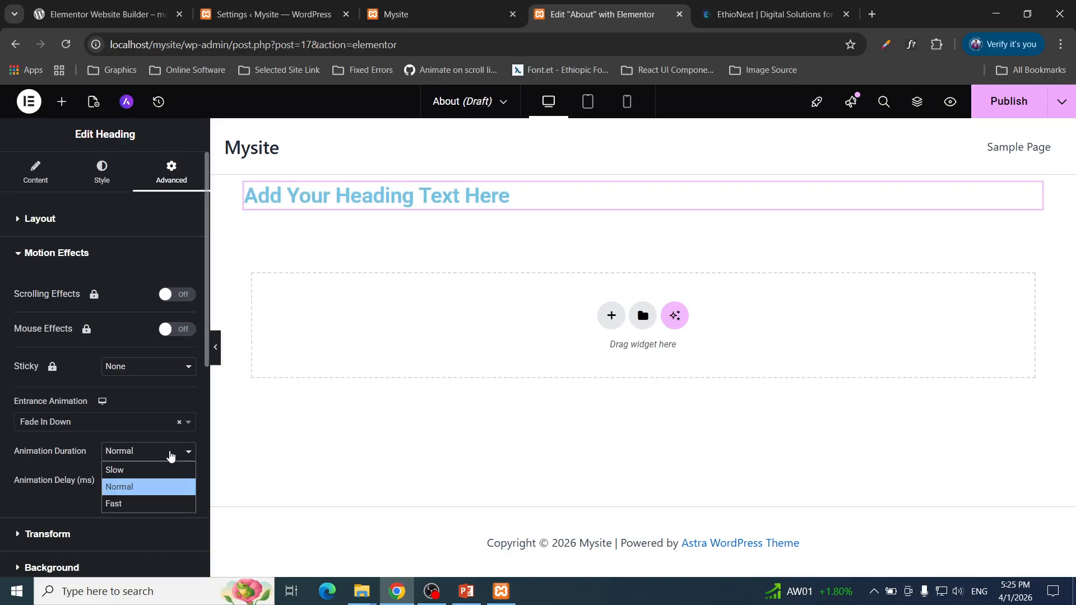
{"action": "left_click", "coordinate": [65, 466]}
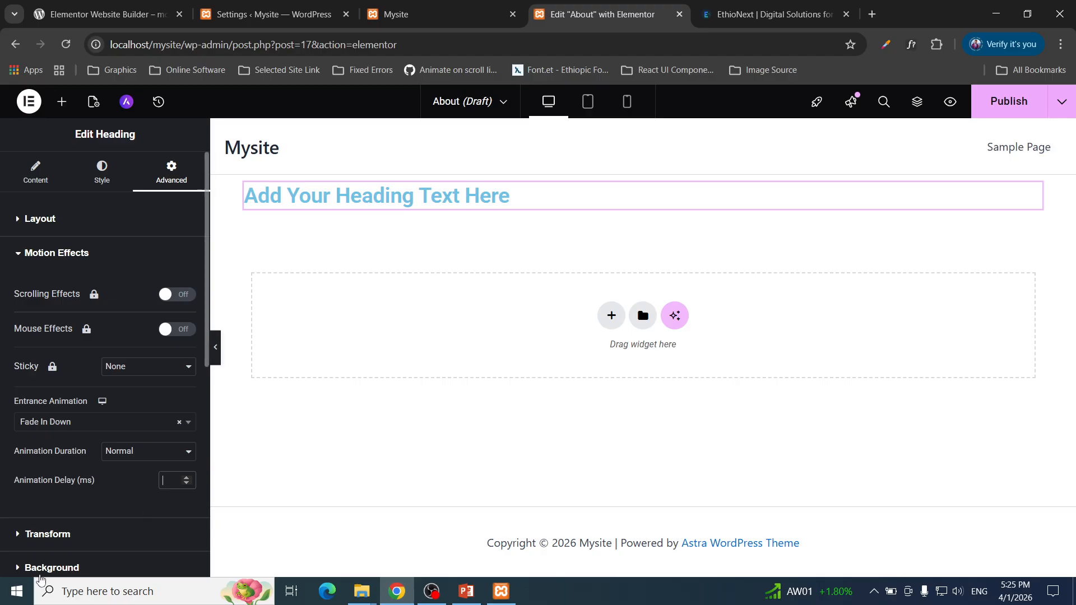
Try rotating the heading with the Transform settings and reset the rotation.
{"action": "left_click", "coordinate": [42, 538]}
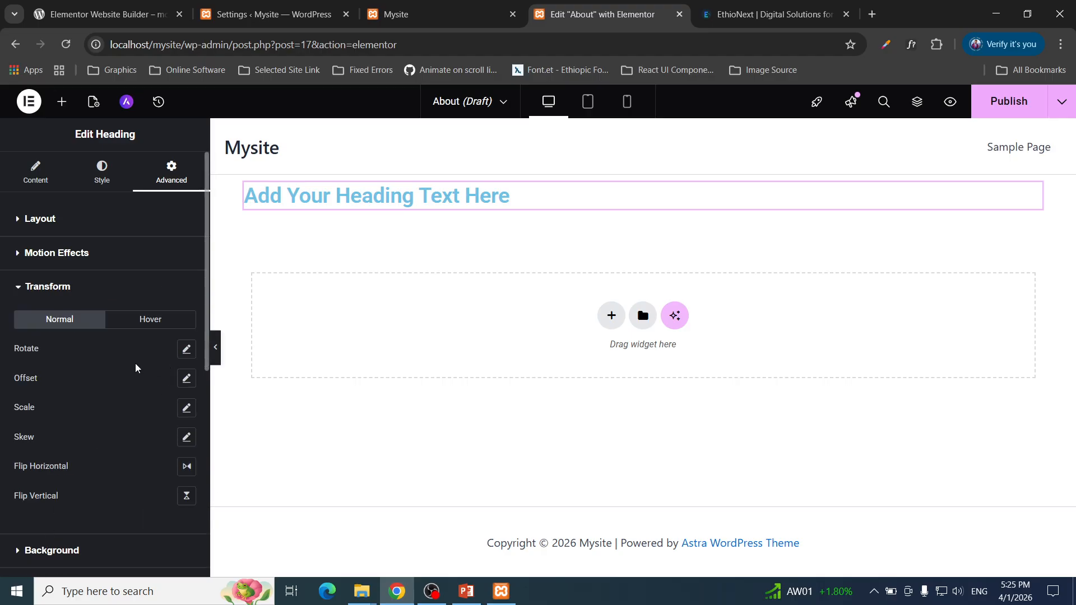
{"action": "left_click", "coordinate": [186, 350]}
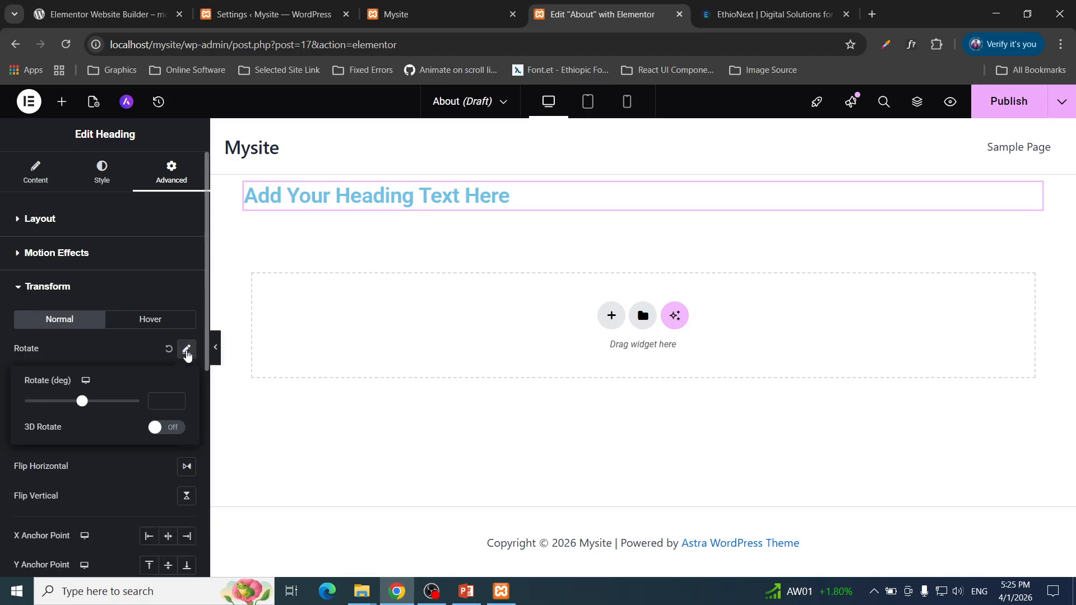
{"action": "left_click_drag", "start_coordinate": [82, 404], "coordinate": [108, 376]}
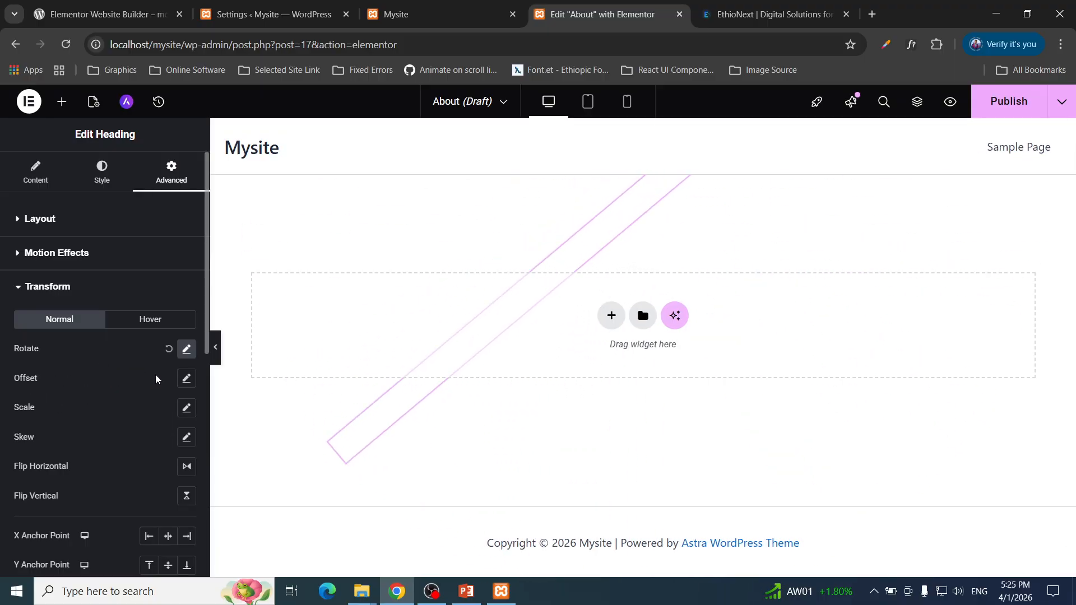
{"action": "left_click", "coordinate": [169, 348]}
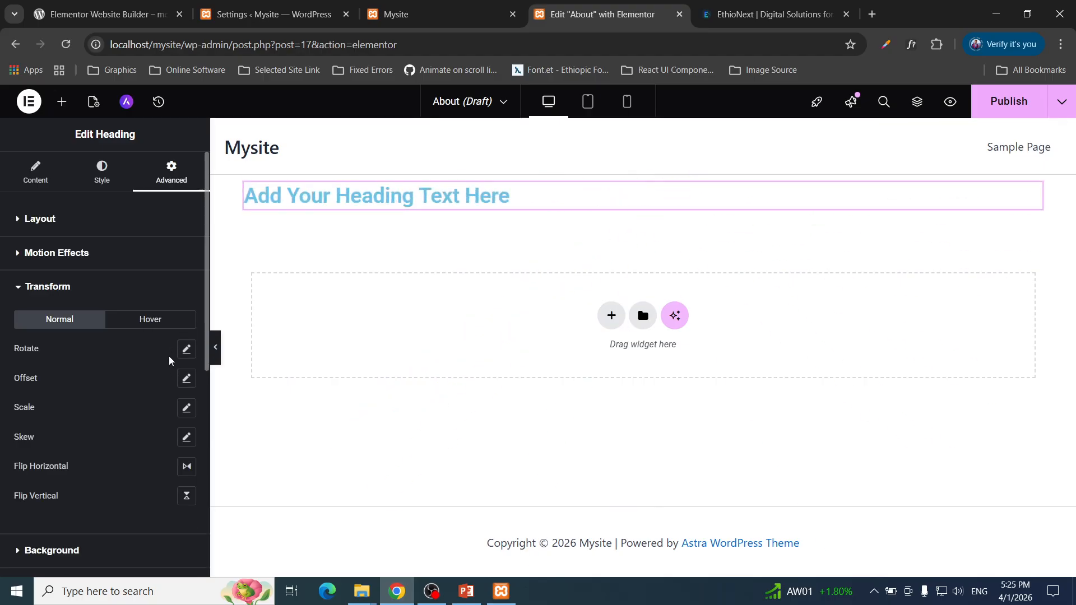
Try hiding the heading on desktop, tablet portrait and mobile portrait, switching each Responsive option back to Show.
{"action": "scroll", "coordinate": [115, 427], "scroll_direction": "down", "scroll_amount": 2}
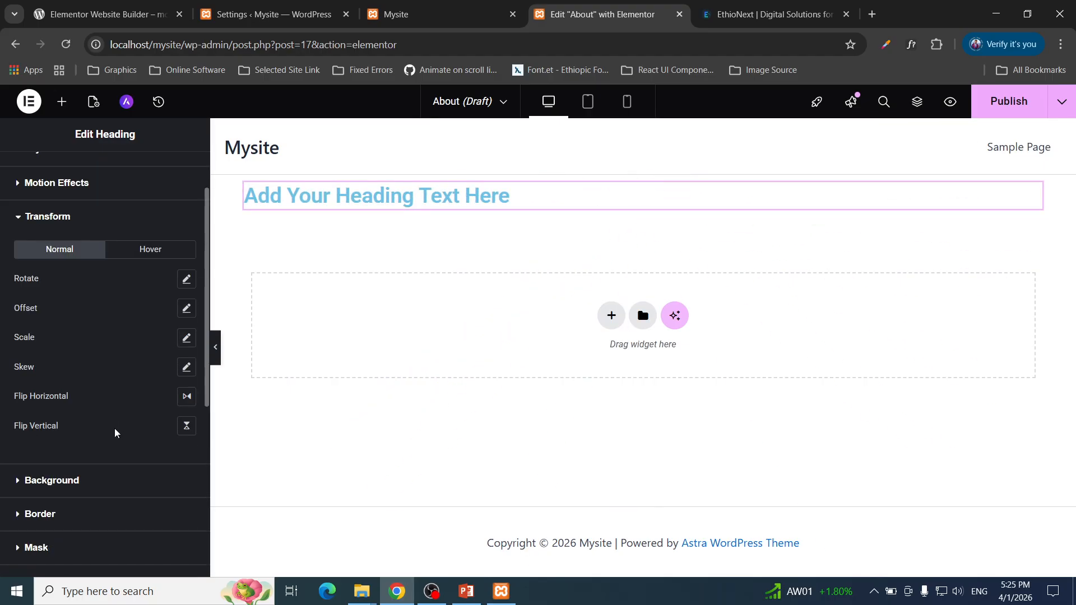
{"action": "scroll", "coordinate": [91, 469], "scroll_direction": "down", "scroll_amount": 3}
{"action": "scroll", "coordinate": [56, 330], "scroll_direction": "up", "scroll_amount": 3}
{"action": "scroll", "coordinate": [97, 535], "scroll_direction": "down", "scroll_amount": 3}
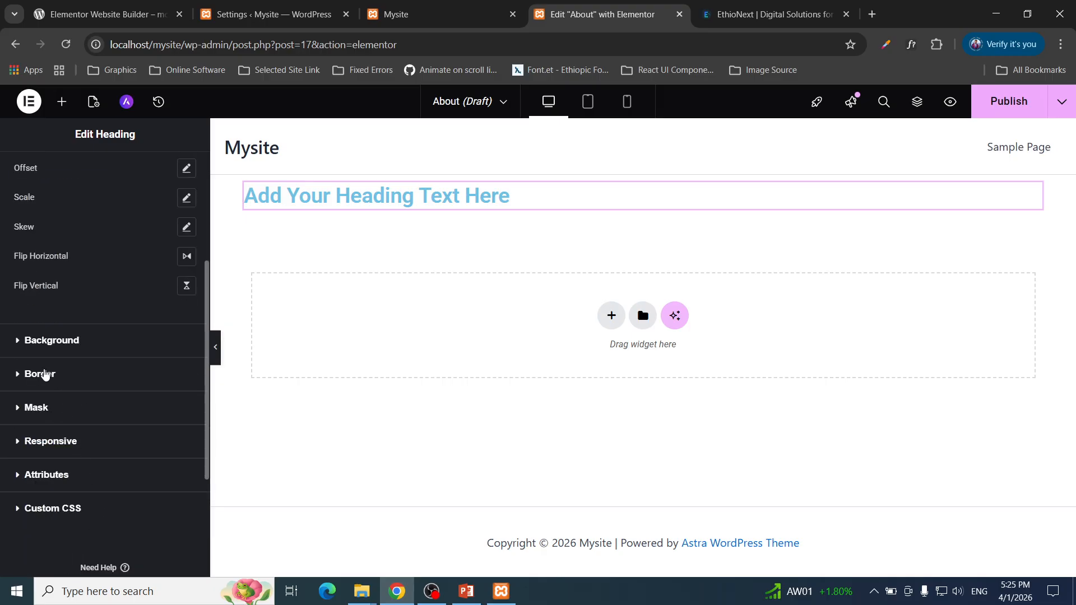
{"action": "left_click", "coordinate": [79, 442]}
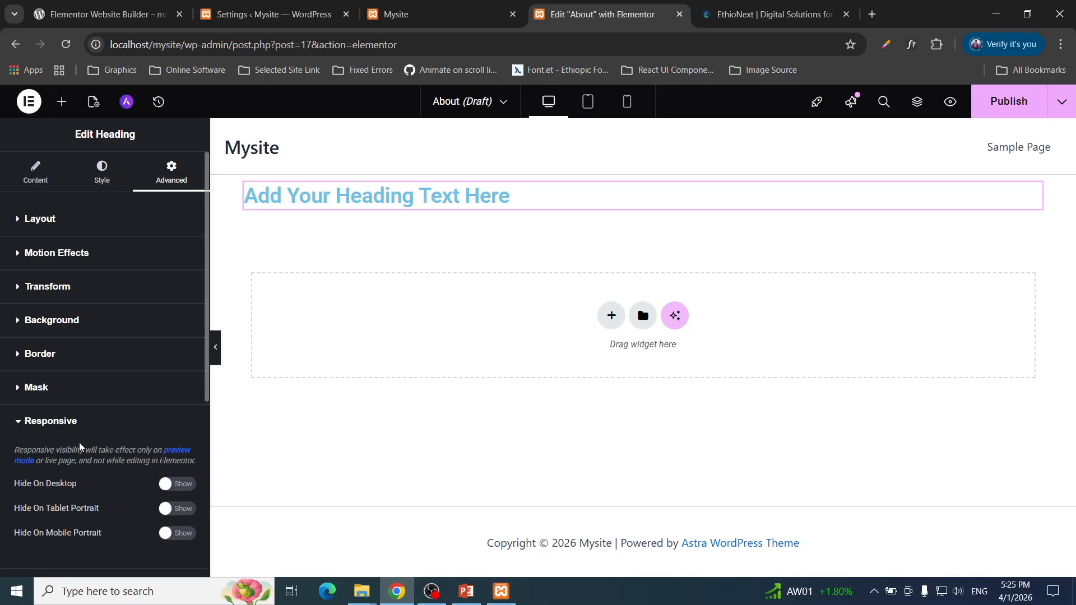
{"action": "left_click", "coordinate": [181, 485]}
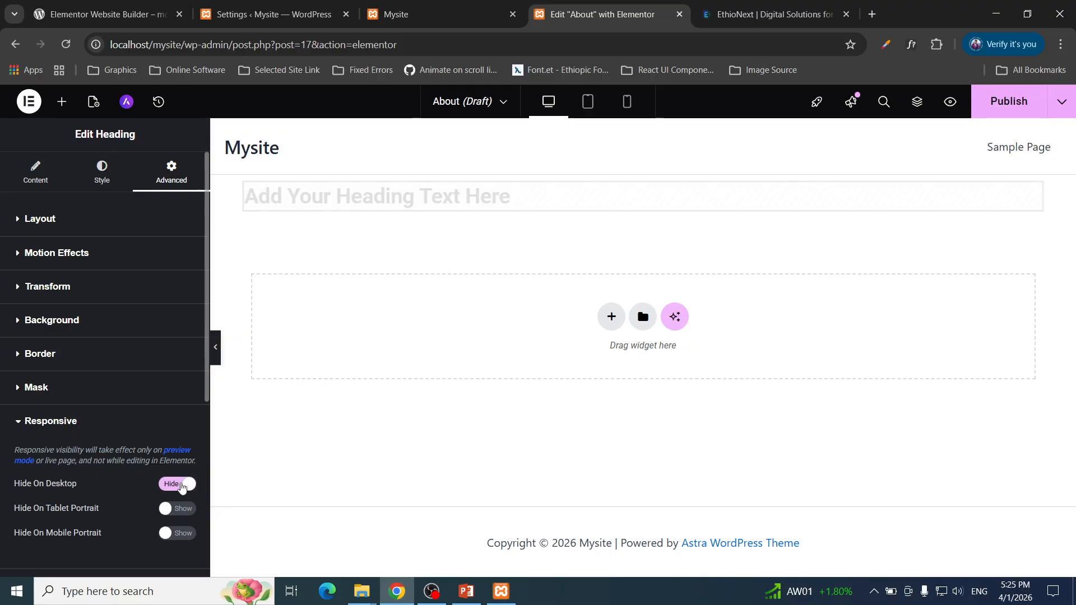
{"action": "left_click", "coordinate": [182, 485]}
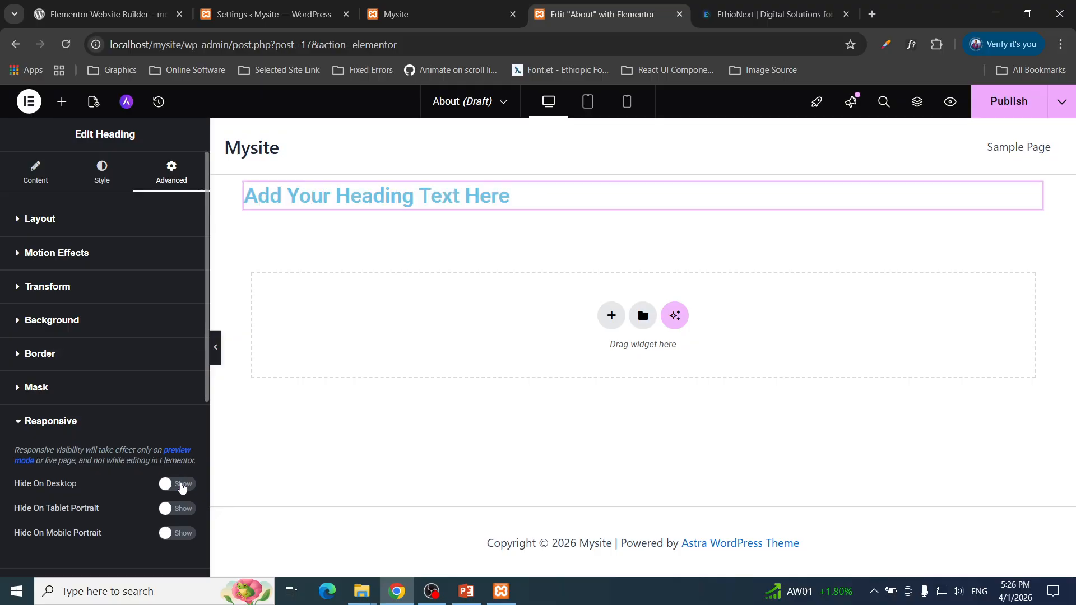
{"action": "left_click", "coordinate": [178, 511]}
{"action": "left_click", "coordinate": [179, 533]}
{"action": "left_click", "coordinate": [178, 510]}
{"action": "left_click", "coordinate": [179, 530]}
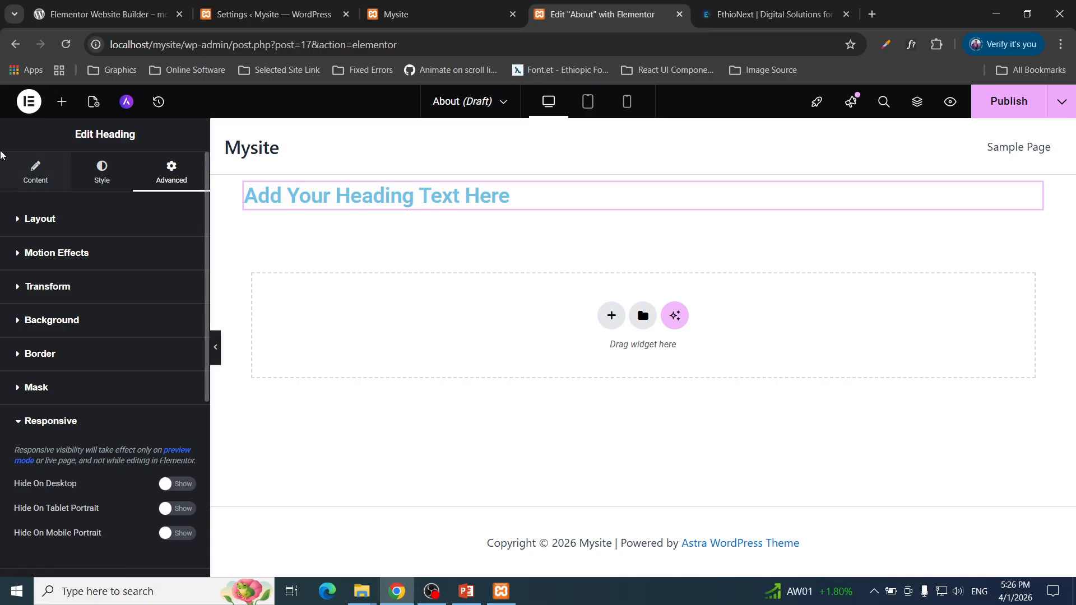
Replace the heading's title with "ghhjghjkhjkh", enter "/home" as its link and shorten the link to "/".
{"action": "left_click", "coordinate": [39, 174]}
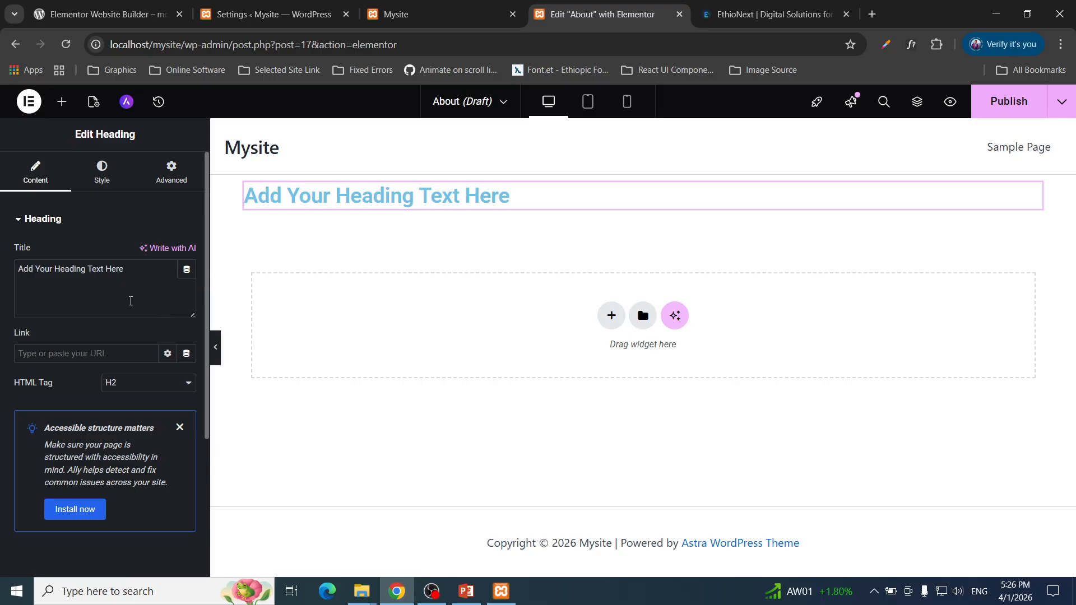
{"action": "left_click_drag", "start_coordinate": [151, 271], "coordinate": [16, 260]}
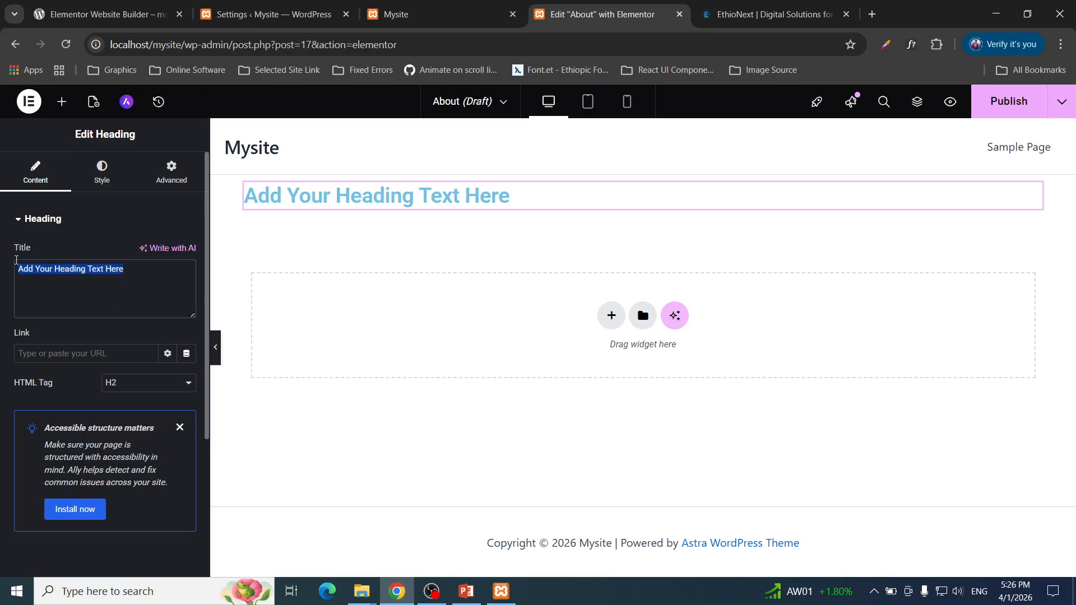
{"action": "key", "text": "BackSpace"}
{"action": "type", "text": "ghhjghjkhjkh"}
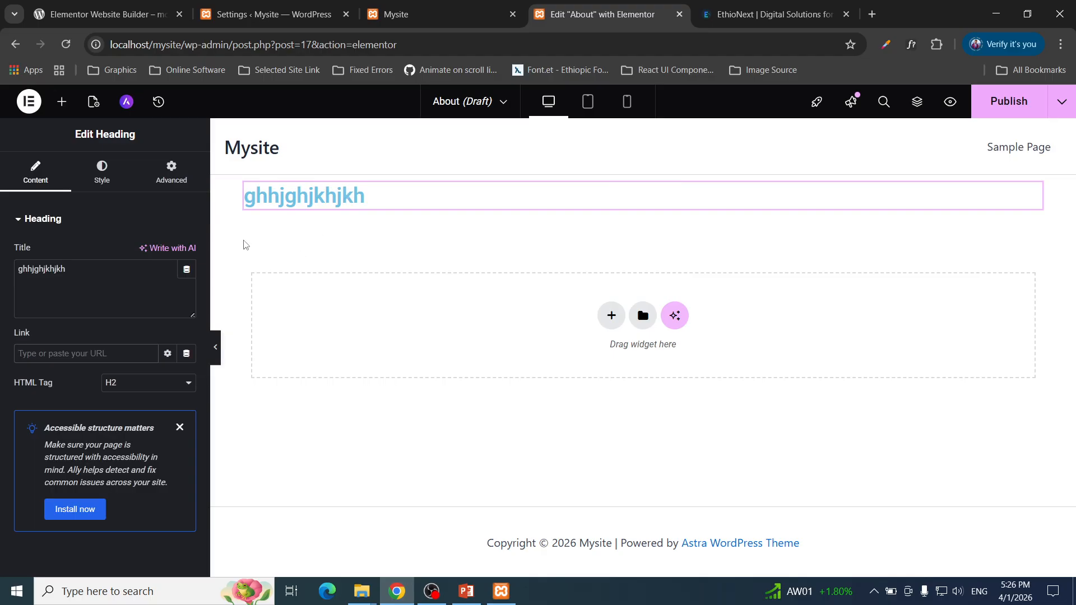
{"action": "type", "text": "/home"}
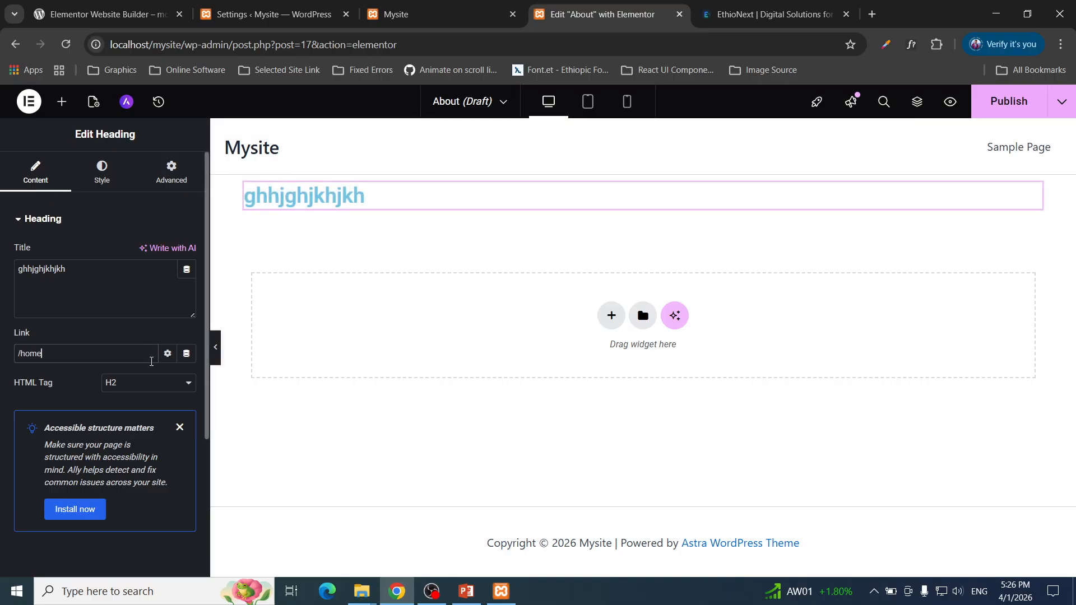
{"action": "key", "text": "BackSpace"}
{"action": "key", "text": "BackSpace"}
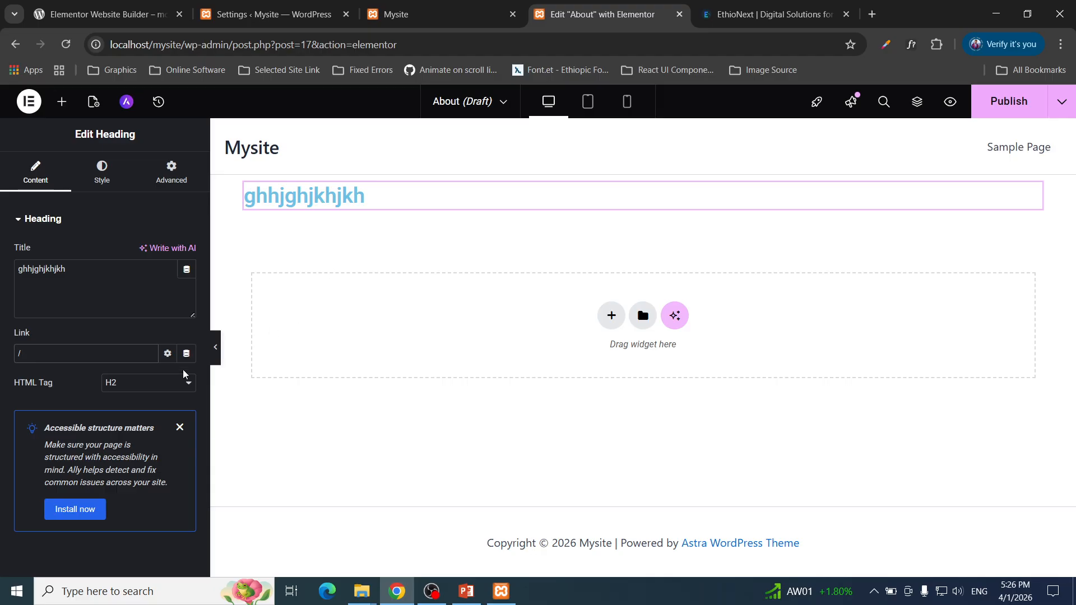
Examine the heading's HTML tag choices, its Style options and its Advanced layout settings.
{"action": "left_click", "coordinate": [168, 384]}
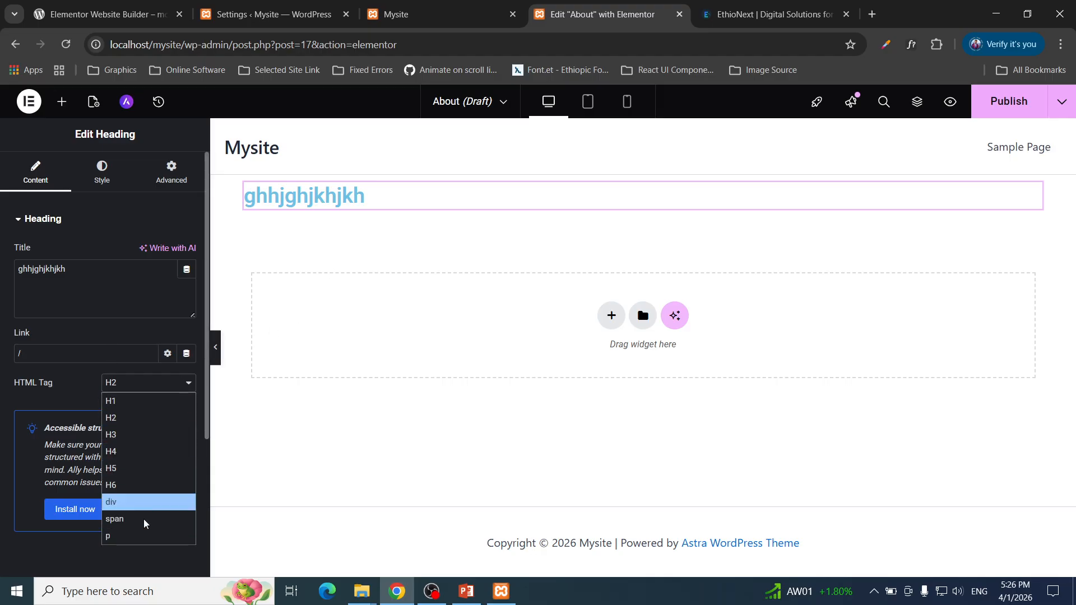
{"action": "left_click", "coordinate": [108, 170]}
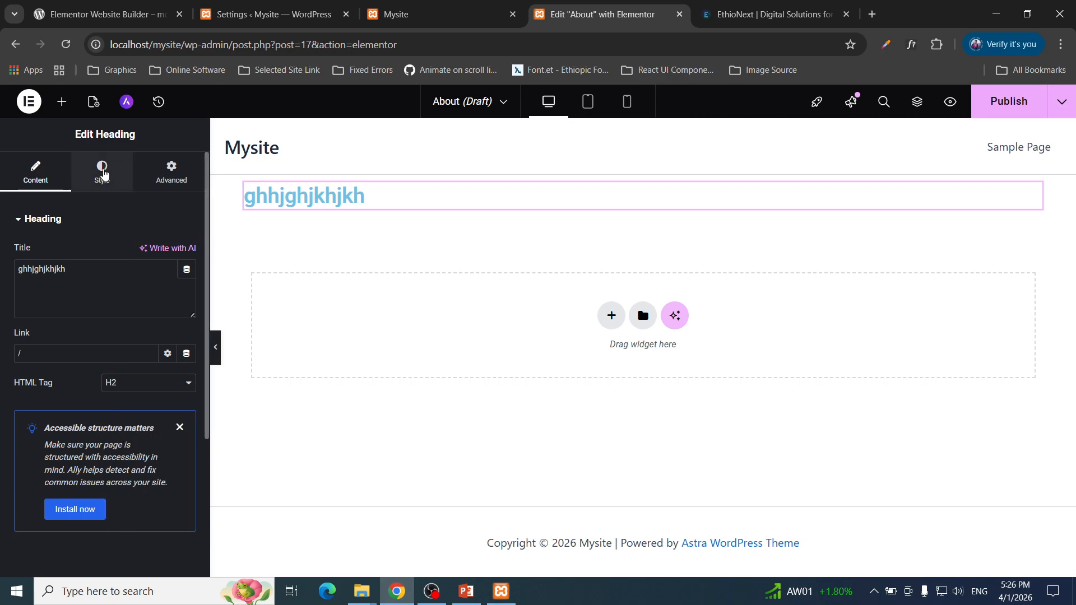
{"action": "left_click", "coordinate": [103, 169]}
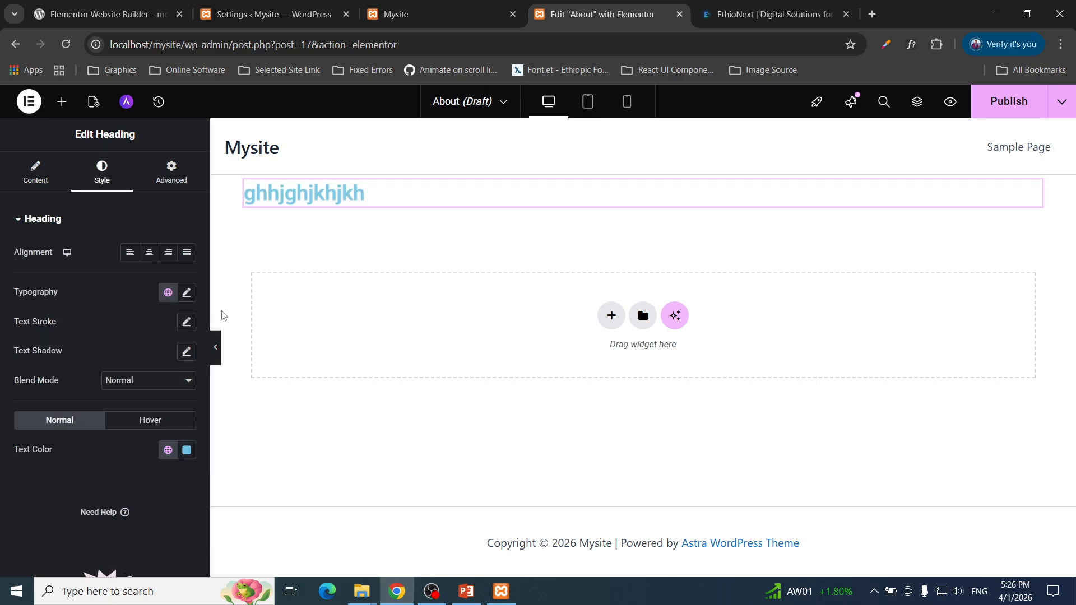
{"action": "left_click", "coordinate": [173, 188]}
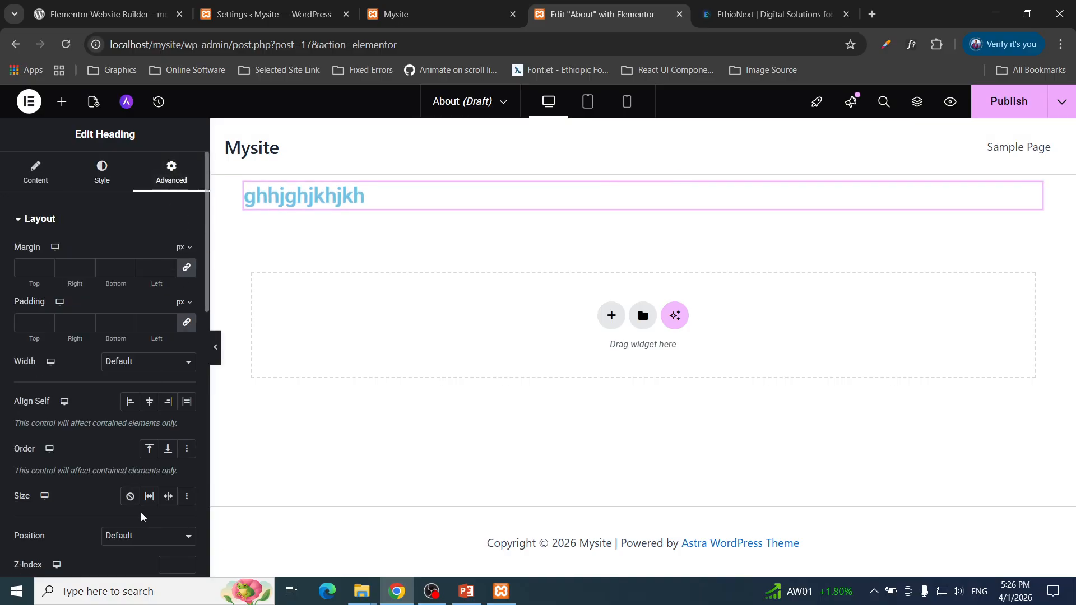
{"action": "scroll", "coordinate": [140, 513], "scroll_direction": "down", "scroll_amount": 6}
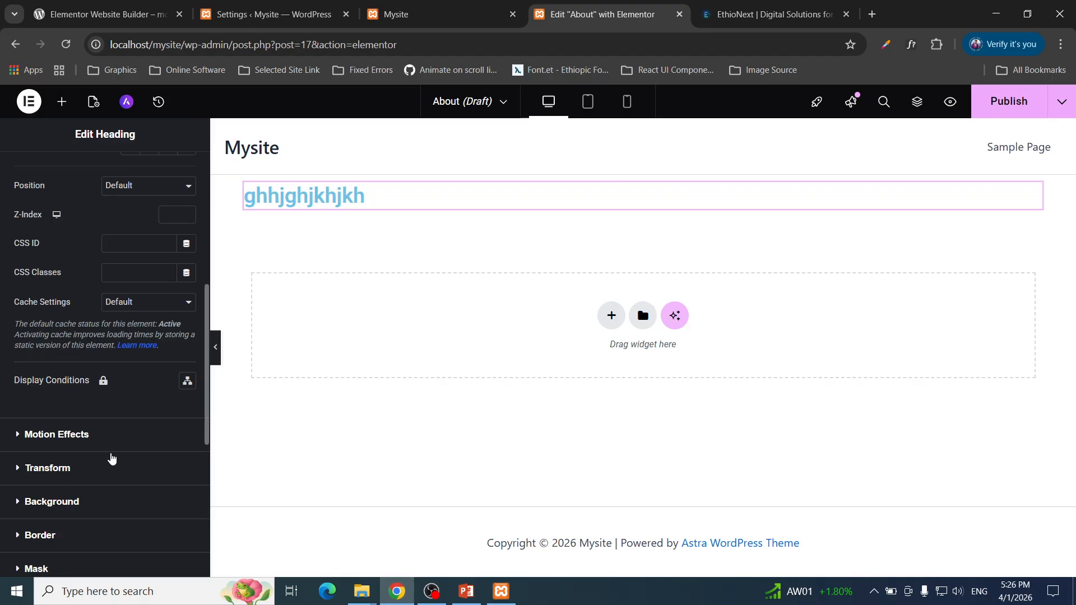
{"action": "scroll", "coordinate": [96, 175], "scroll_direction": "up", "scroll_amount": 4}
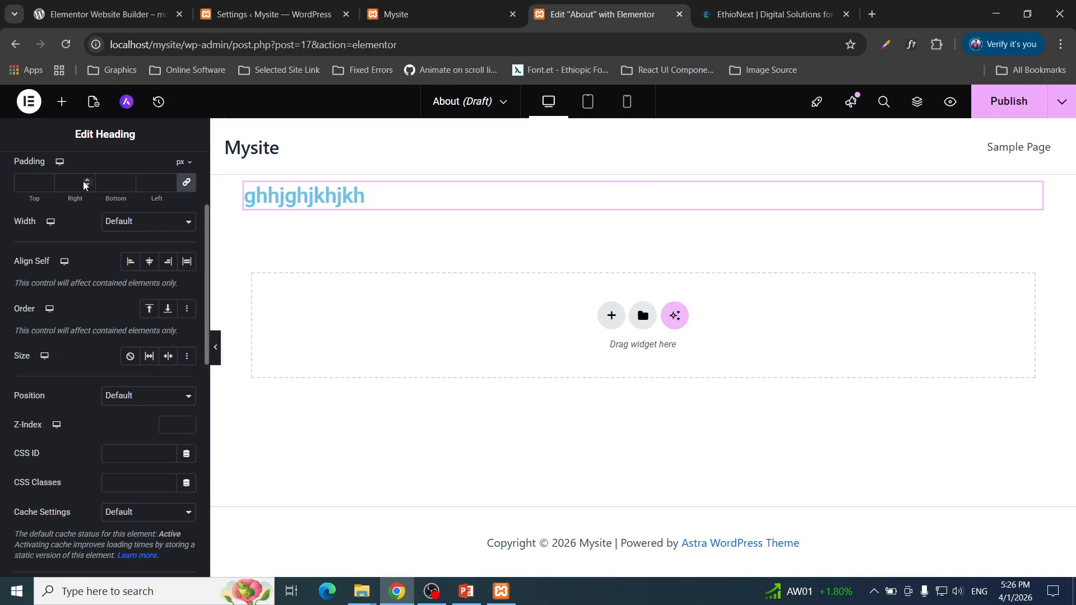
Compare the heading's Start, Center and End alignments in its Style options and settle on Center.
{"action": "scroll", "coordinate": [83, 180], "scroll_direction": "up", "scroll_amount": 3}
{"action": "left_click", "coordinate": [106, 193]}
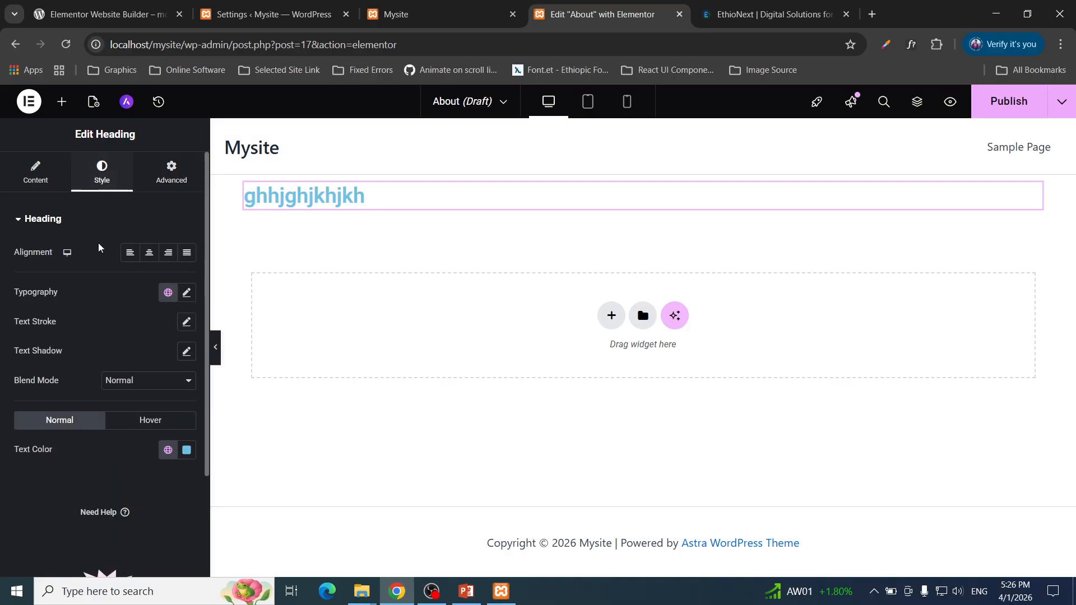
{"action": "left_click", "coordinate": [150, 254]}
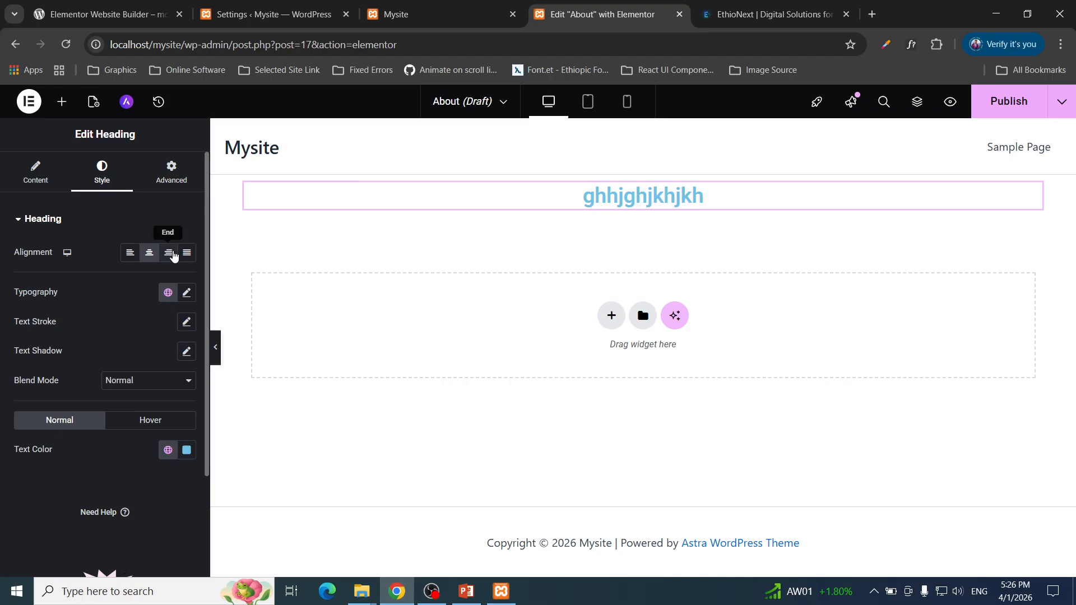
{"action": "left_click", "coordinate": [173, 255]}
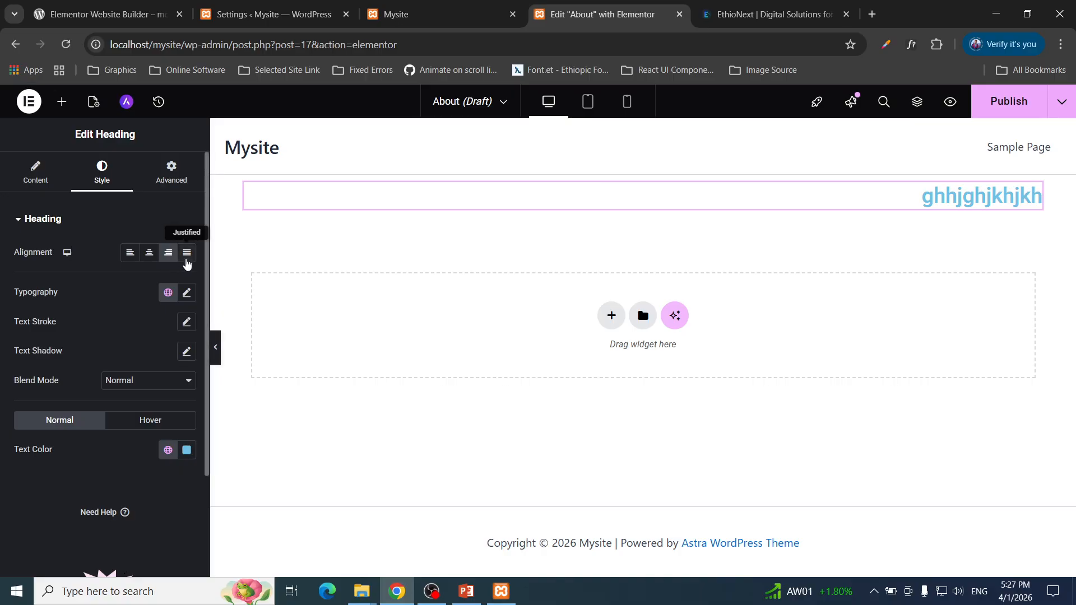
{"action": "left_click", "coordinate": [149, 253]}
{"action": "left_click", "coordinate": [129, 253]}
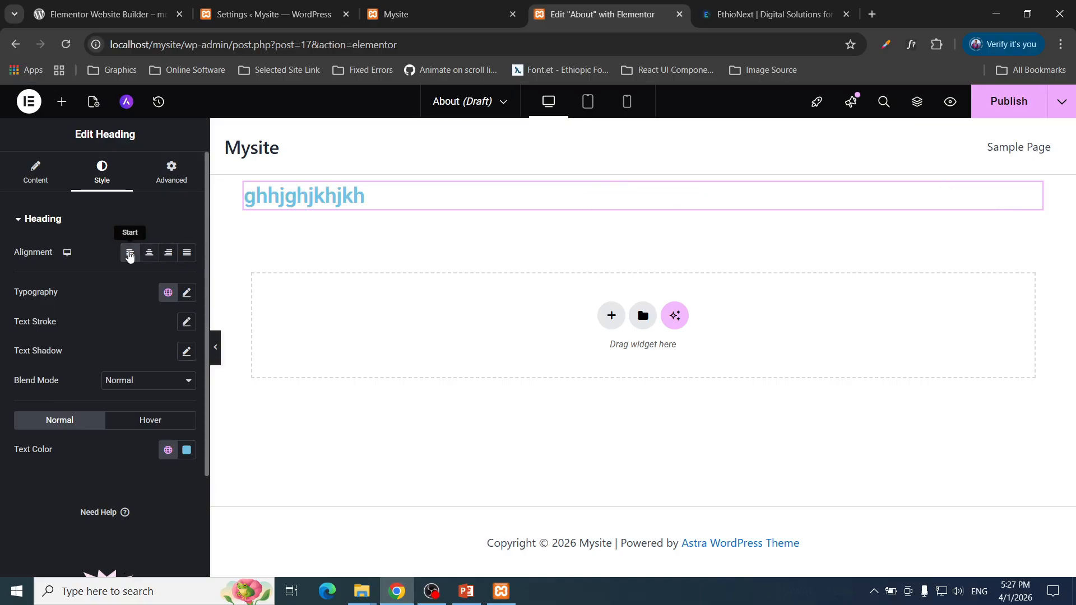
{"action": "left_click", "coordinate": [149, 253]}
{"action": "left_click", "coordinate": [168, 253]}
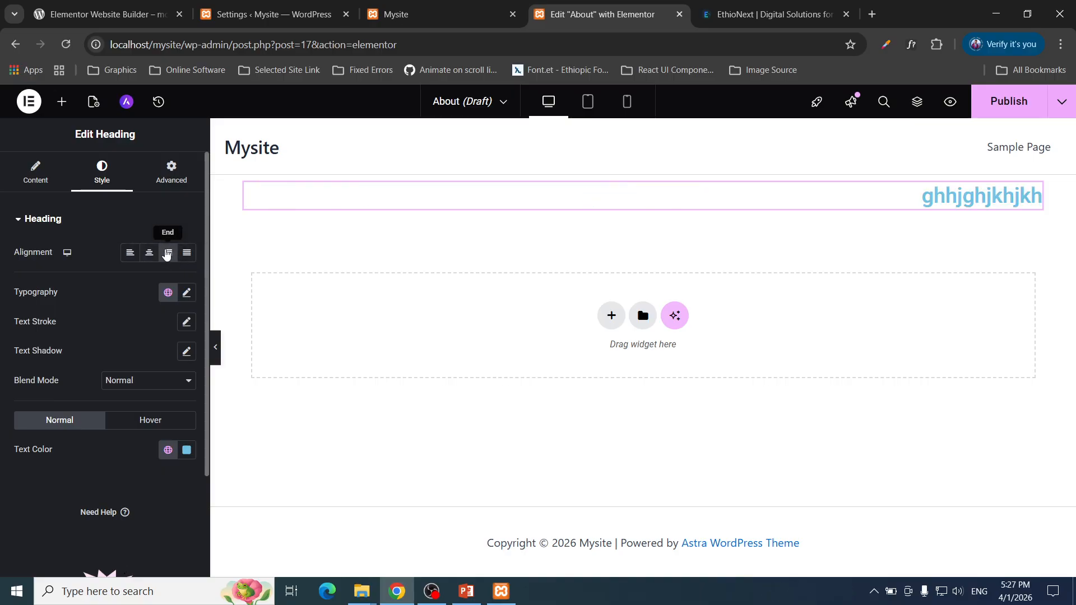
{"action": "left_click", "coordinate": [154, 253]}
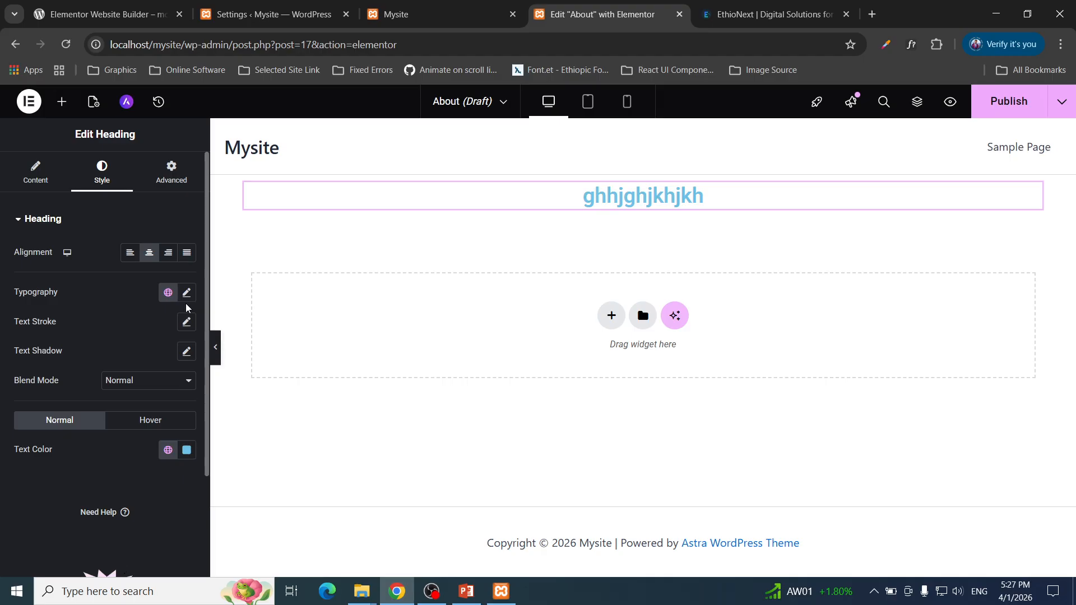
Try the Road Rage font family in the heading's Typography settings, and replace it with Poppins.
{"action": "left_click", "coordinate": [187, 294]}
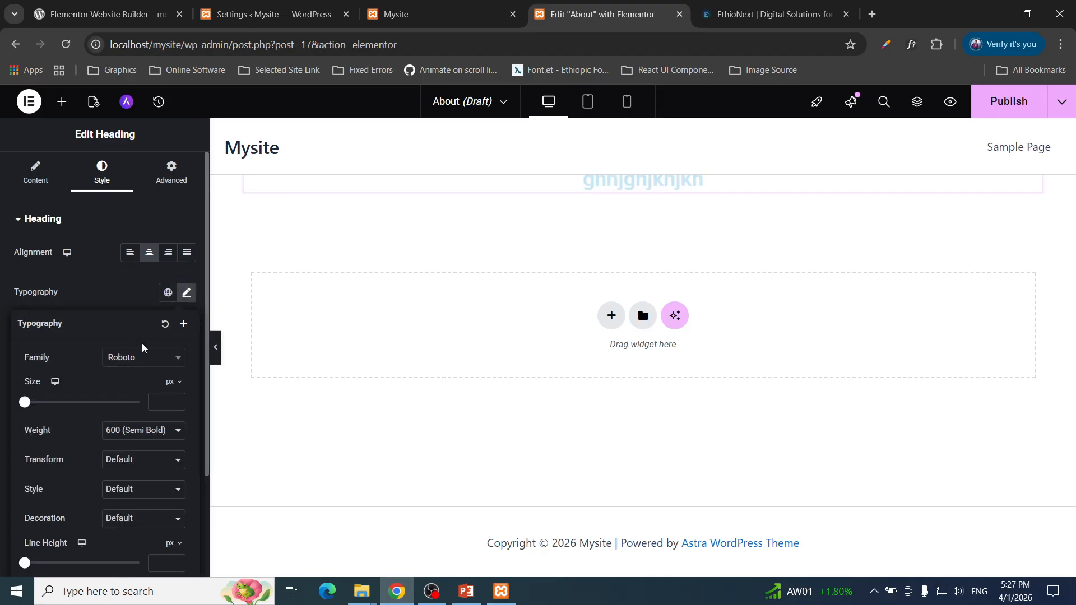
{"action": "left_click", "coordinate": [144, 363]}
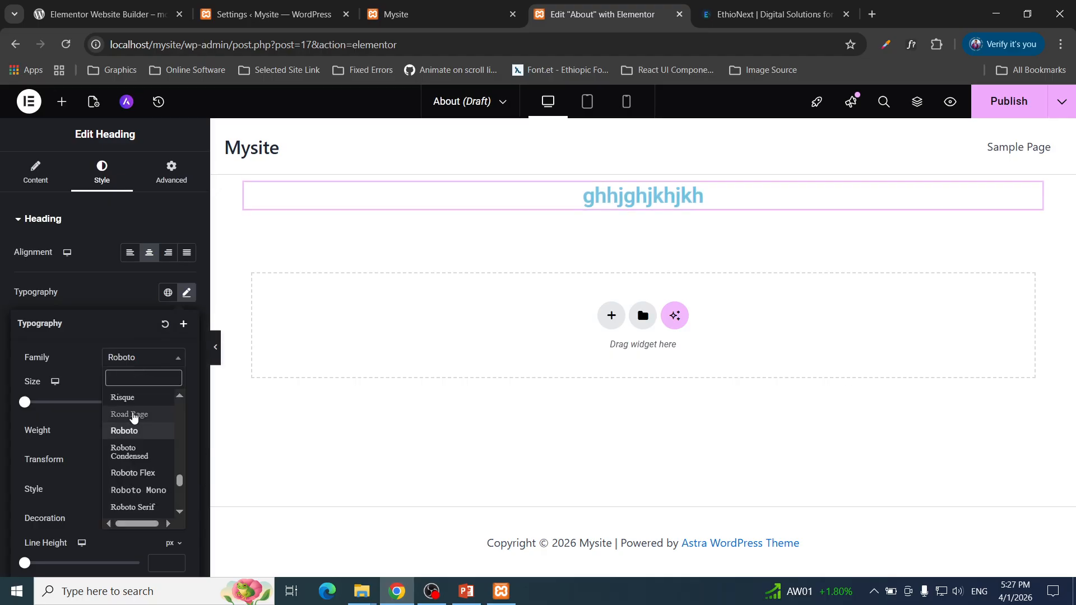
{"action": "left_click", "coordinate": [132, 415]}
{"action": "left_click", "coordinate": [152, 361]}
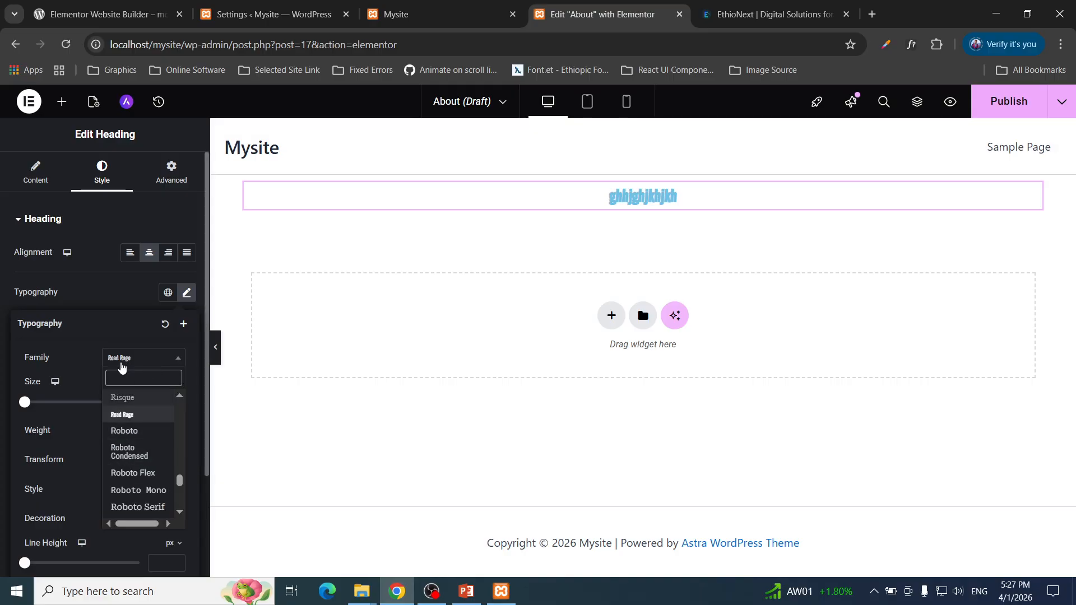
{"action": "type", "text": "popp"}
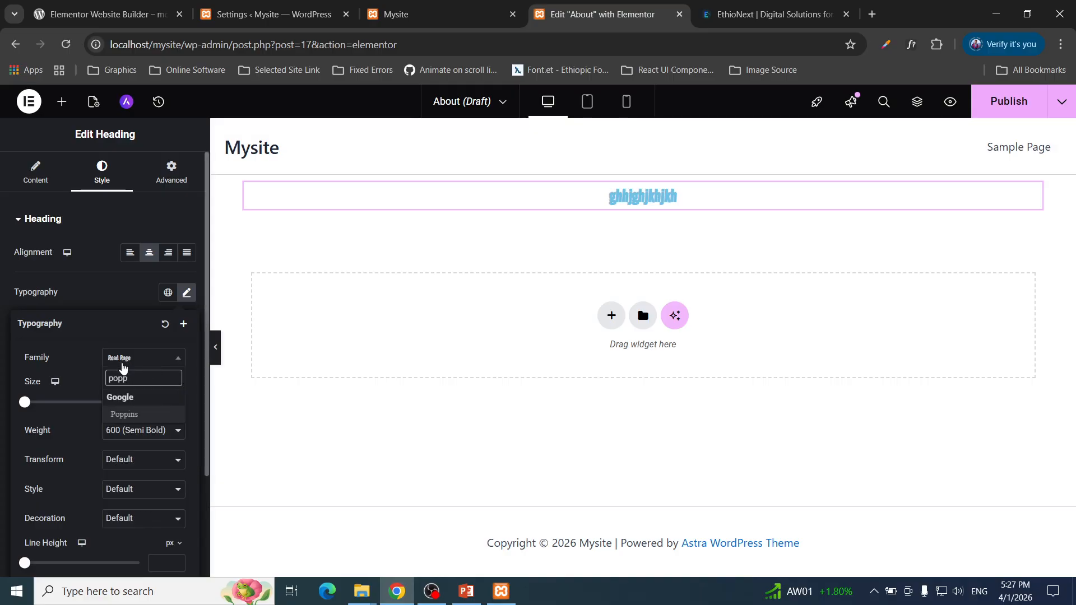
{"action": "left_click", "coordinate": [135, 413]}
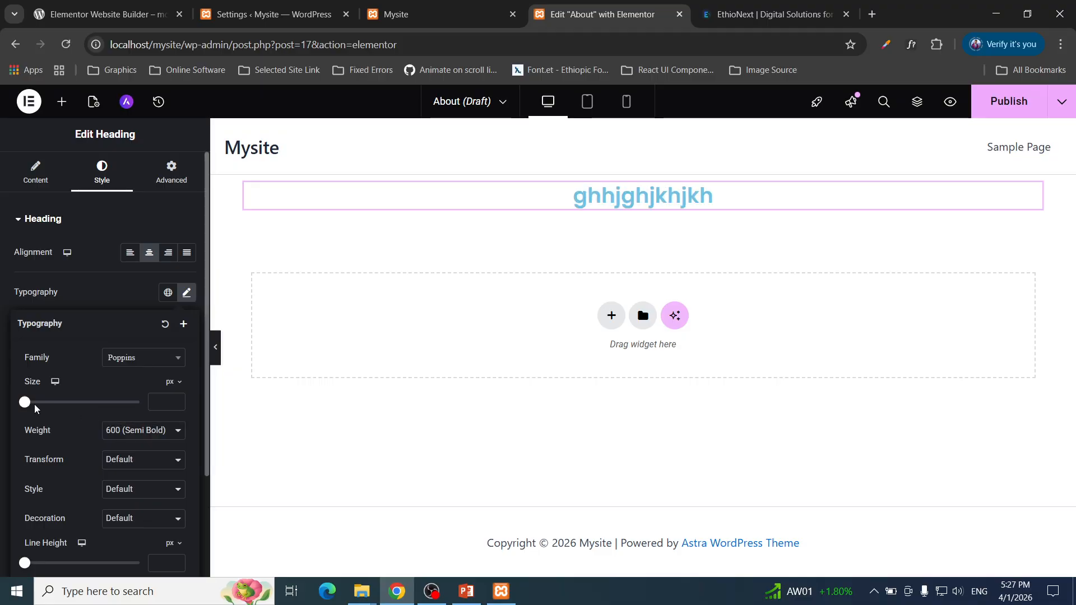
Set the heading's font size to 53 px, try the rem unit and switch back to px.
{"action": "left_click_drag", "start_coordinate": [26, 403], "coordinate": [55, 403]}
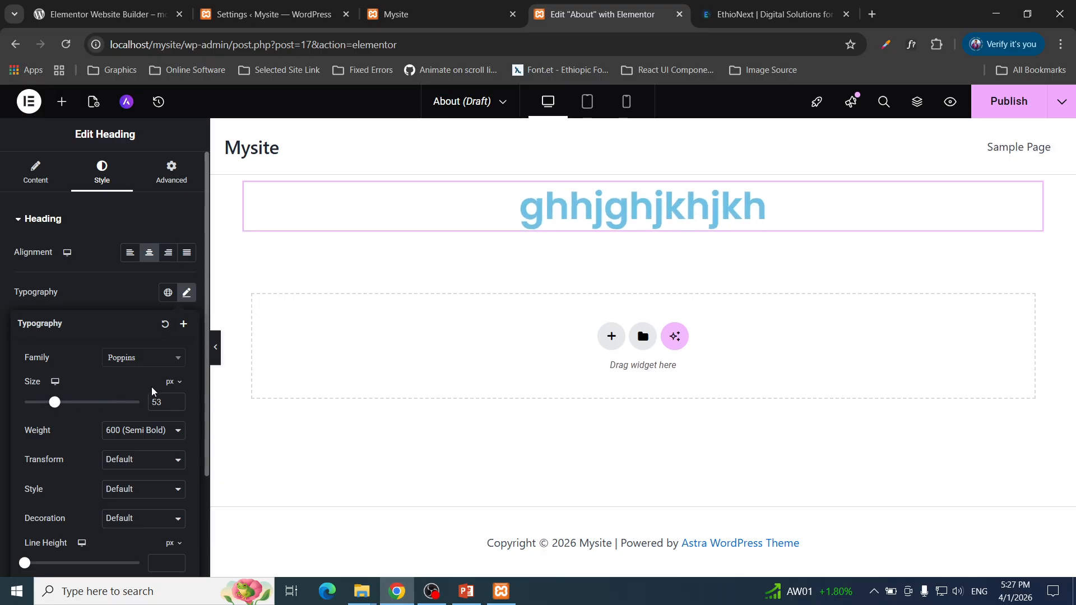
{"action": "left_click", "coordinate": [171, 382]}
{"action": "left_click", "coordinate": [170, 424]}
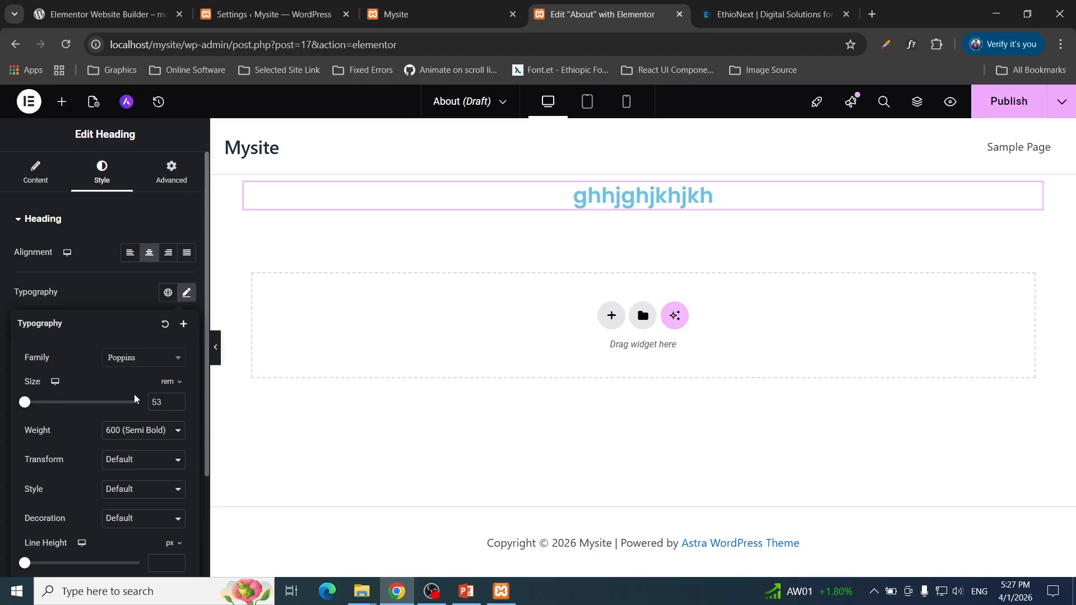
{"action": "left_click", "coordinate": [171, 381]}
{"action": "left_click", "coordinate": [165, 381]}
Set the heading's weight to 900 (Black) and try the Uppercase and Lowercase transforms before choosing Capitalize.
{"action": "left_click", "coordinate": [121, 437]}
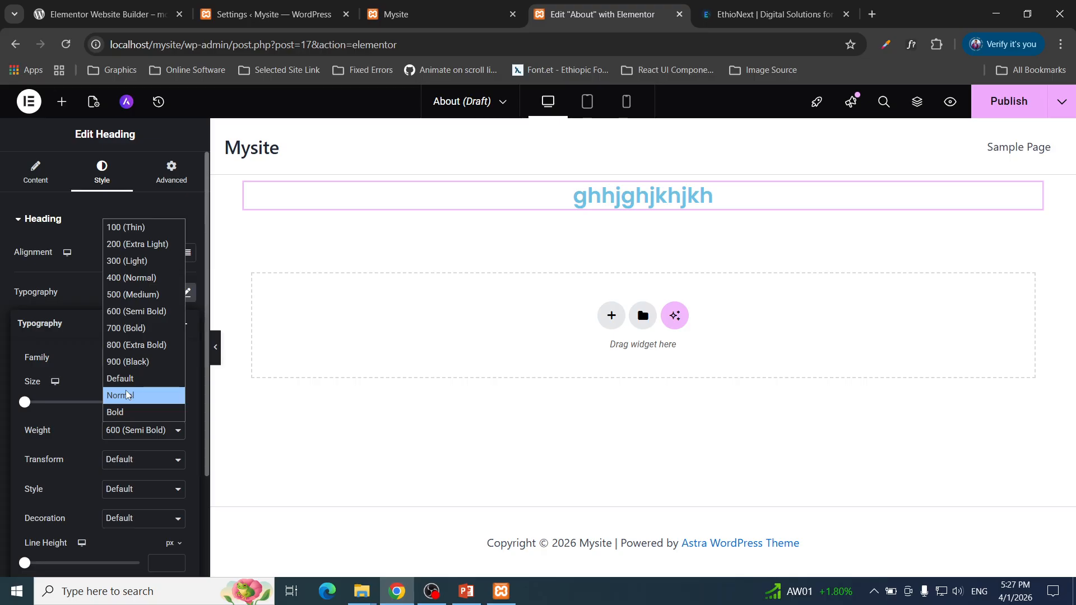
{"action": "left_click", "coordinate": [147, 361]}
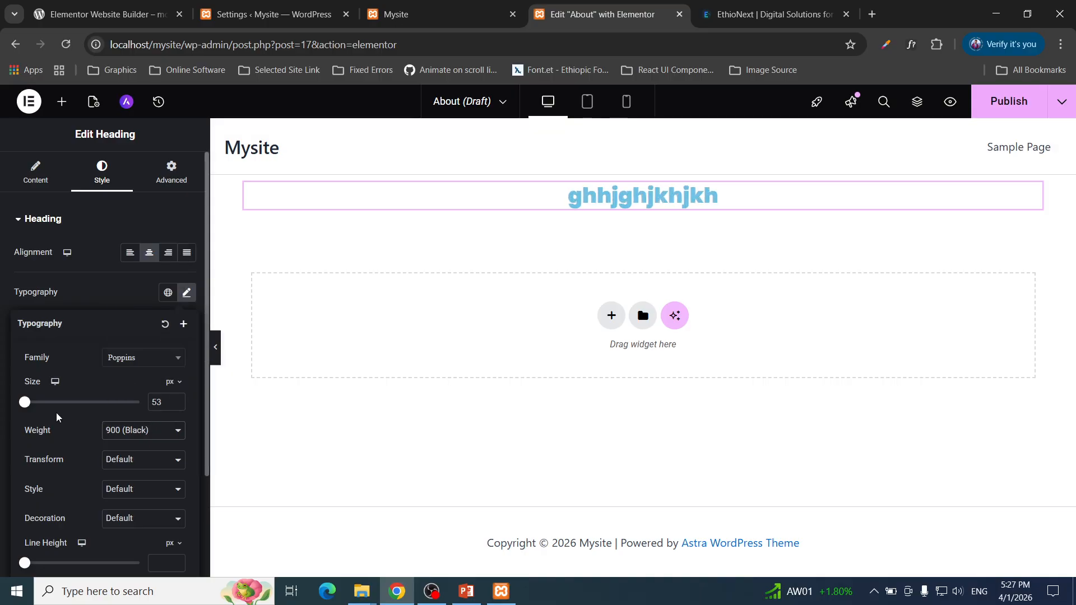
{"action": "left_click", "coordinate": [140, 467]}
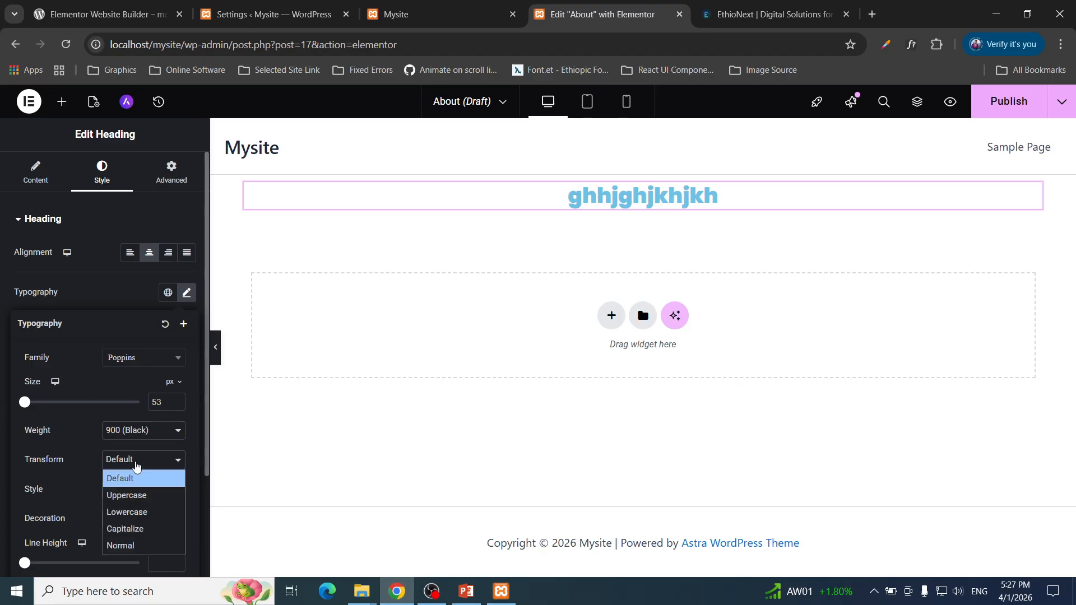
{"action": "left_click", "coordinate": [144, 495]}
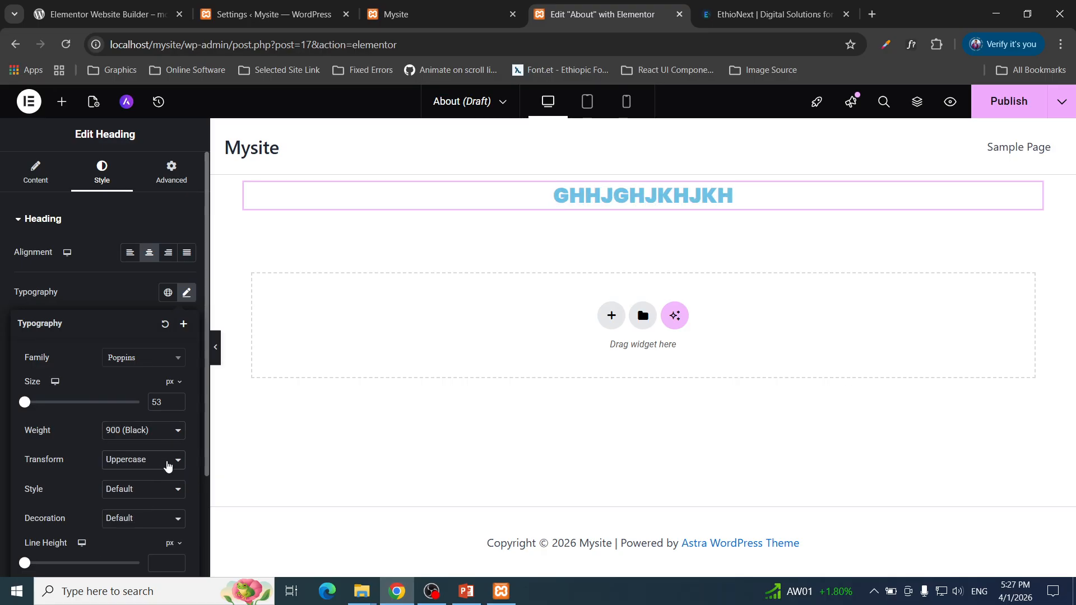
{"action": "left_click", "coordinate": [167, 467]}
{"action": "left_click", "coordinate": [148, 509]}
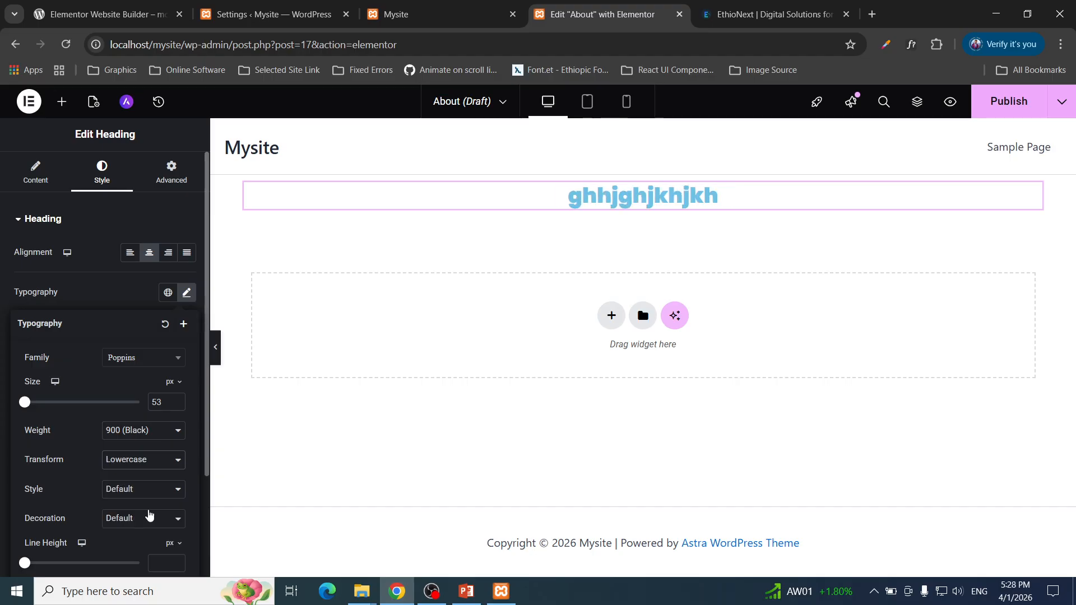
{"action": "left_click", "coordinate": [153, 463]}
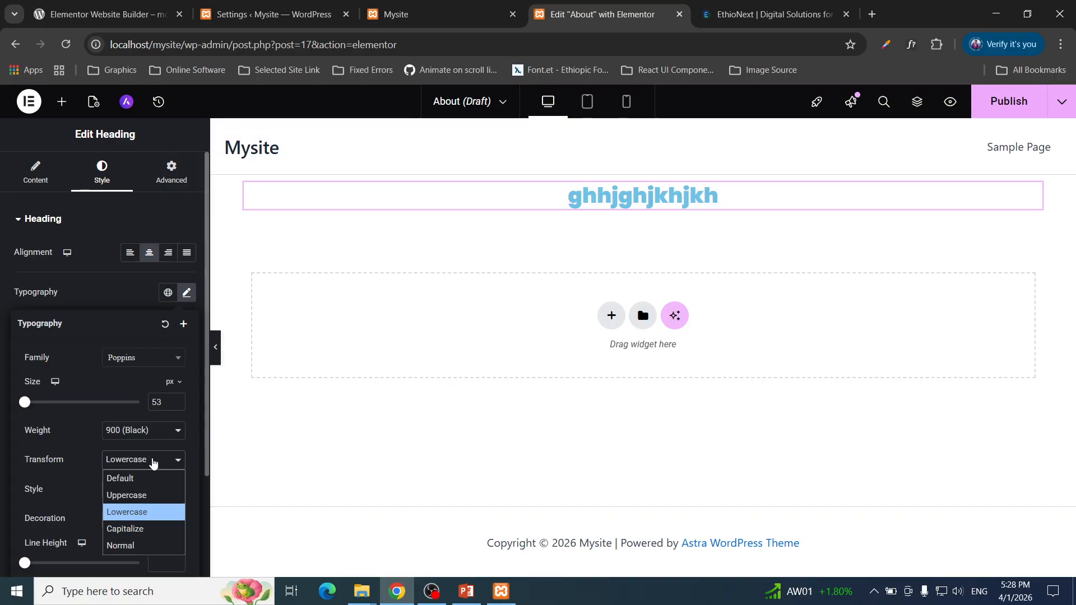
{"action": "left_click", "coordinate": [157, 529]}
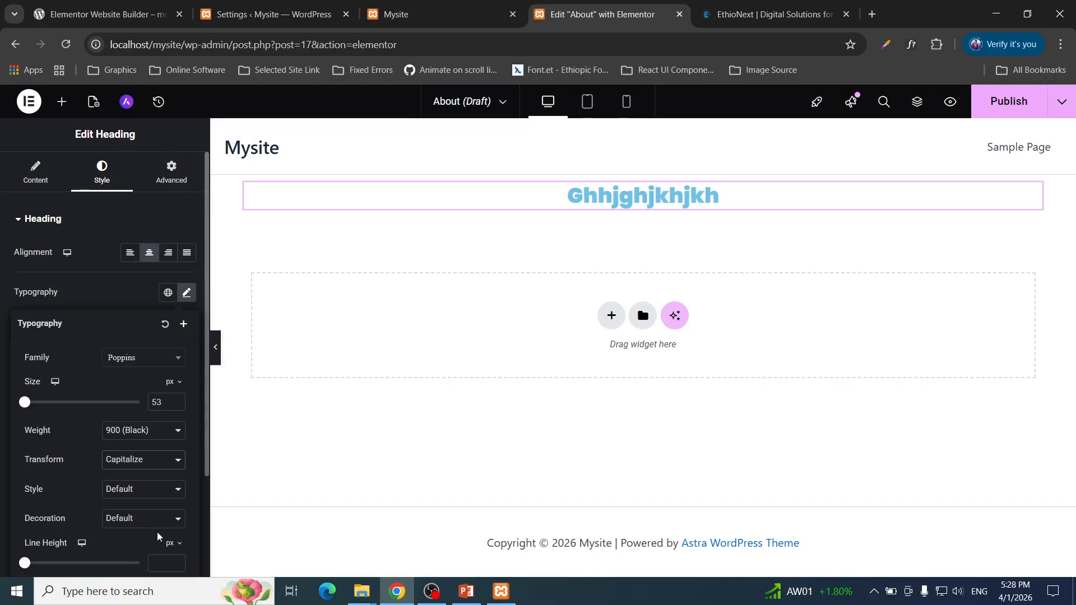
Try the Overline decoration, switch the heading to Line Through and set its letter spacing to 2.1 px.
{"action": "scroll", "coordinate": [162, 521], "scroll_direction": "down", "scroll_amount": 3}
{"action": "left_click", "coordinate": [146, 389]}
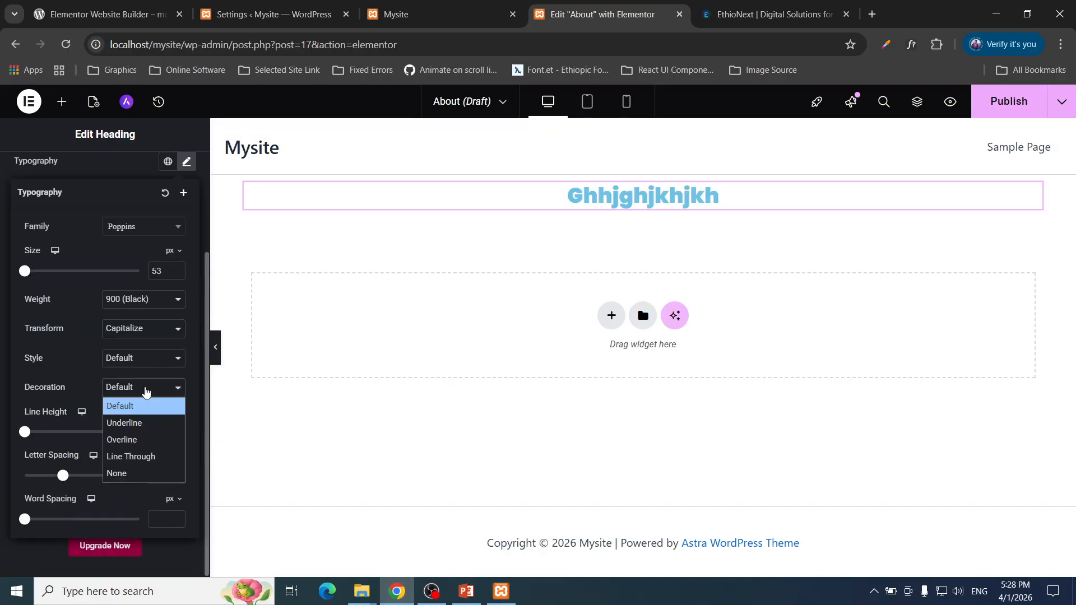
{"action": "left_click", "coordinate": [136, 435]}
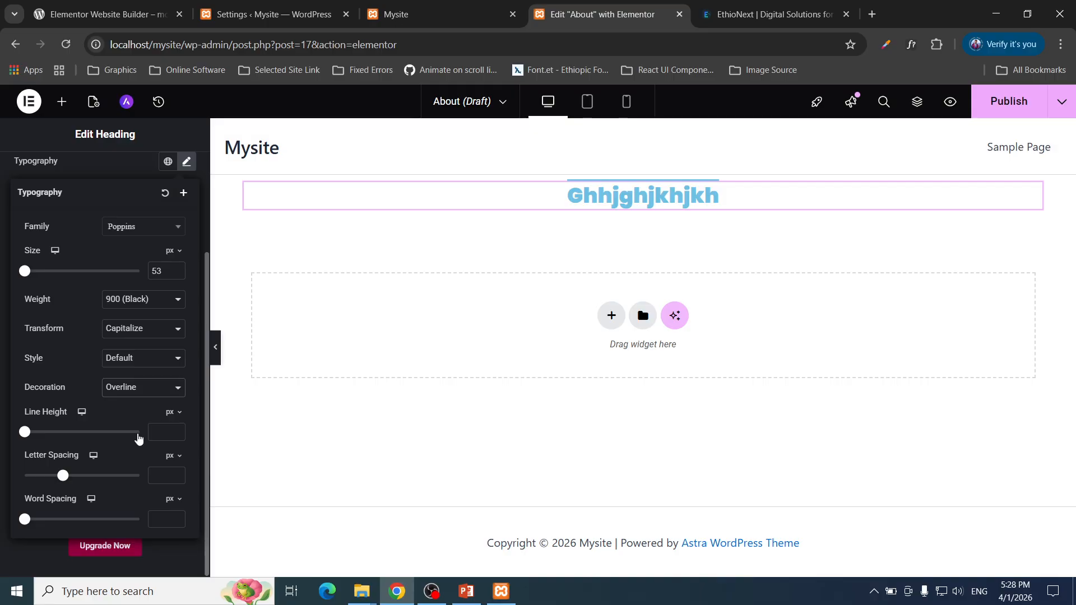
{"action": "left_click", "coordinate": [153, 391]}
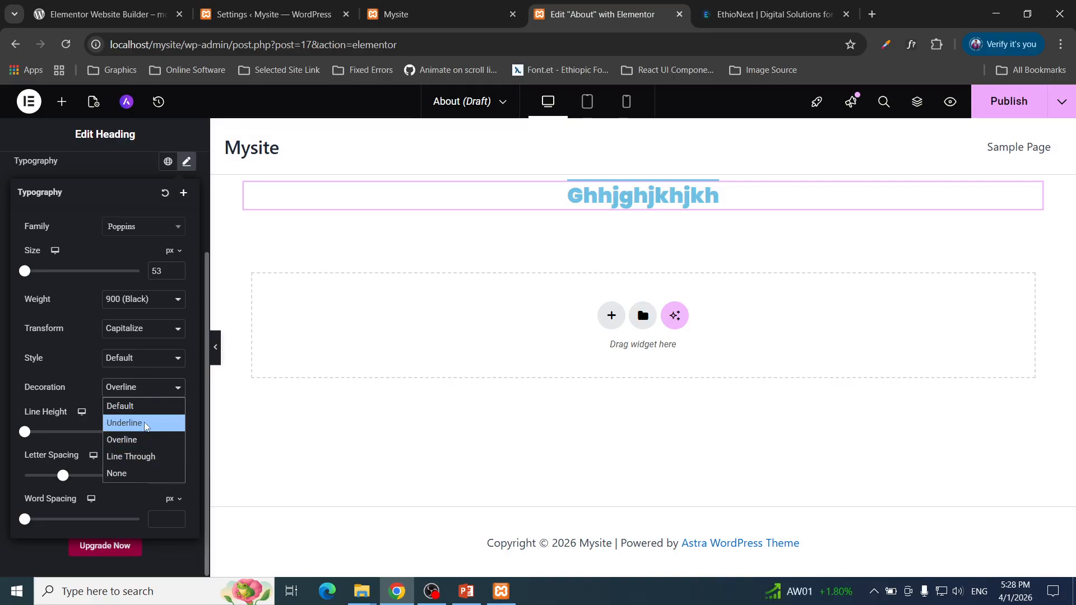
{"action": "left_click", "coordinate": [138, 457]}
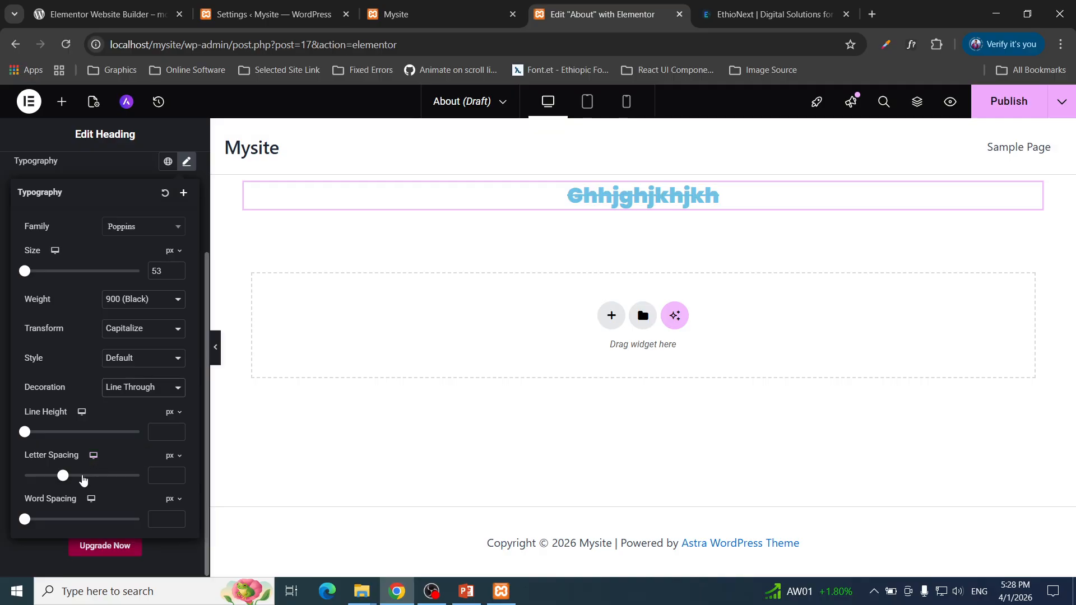
{"action": "mouse_move", "coordinate": [62, 475]}
{"action": "left_mouse_down"}
{"action": "mouse_move", "coordinate": [111, 476]}
{"action": "mouse_move", "coordinate": [78, 482]}
{"action": "left_mouse_up"}
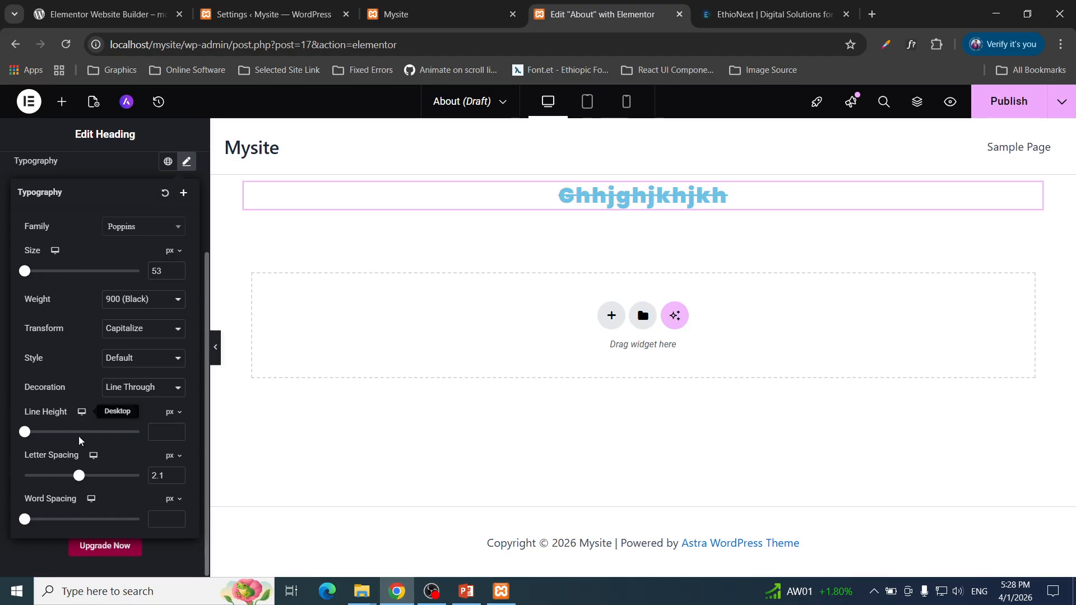
{"action": "left_click", "coordinate": [187, 163]}
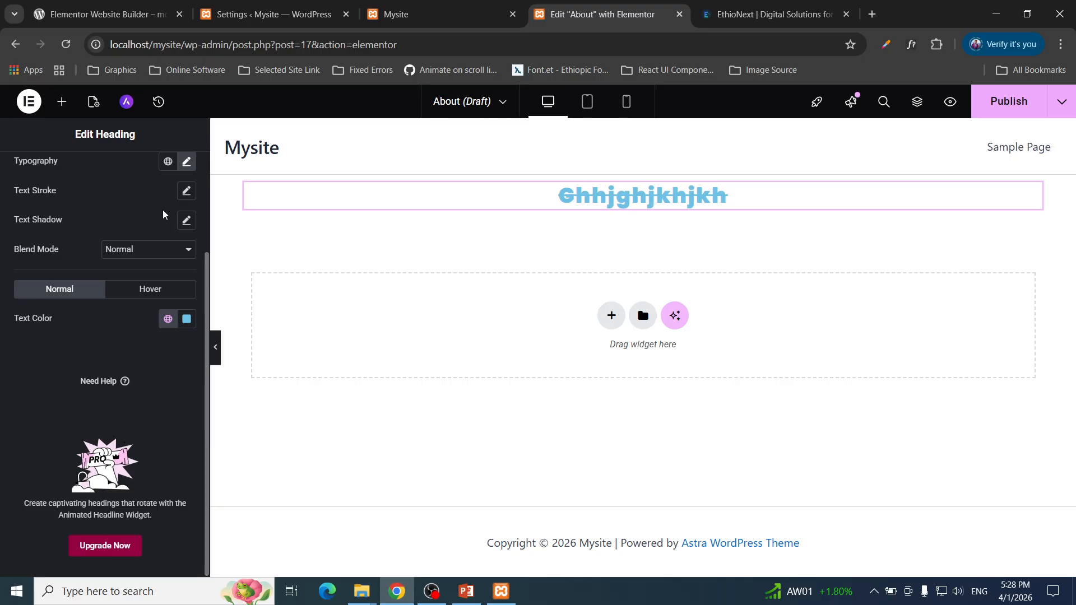
Try a 3 px text stroke on the heading with the stroke color #EA6C6C.
{"action": "left_click", "coordinate": [188, 193]}
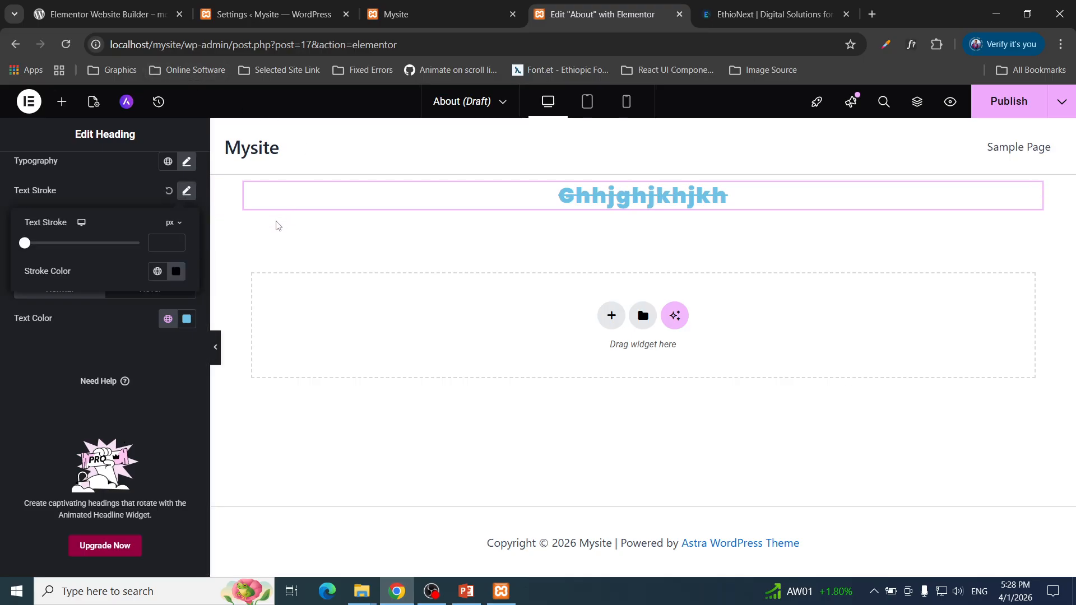
{"action": "left_click_drag", "start_coordinate": [26, 247], "coordinate": [59, 245]}
{"action": "left_click", "coordinate": [176, 272]}
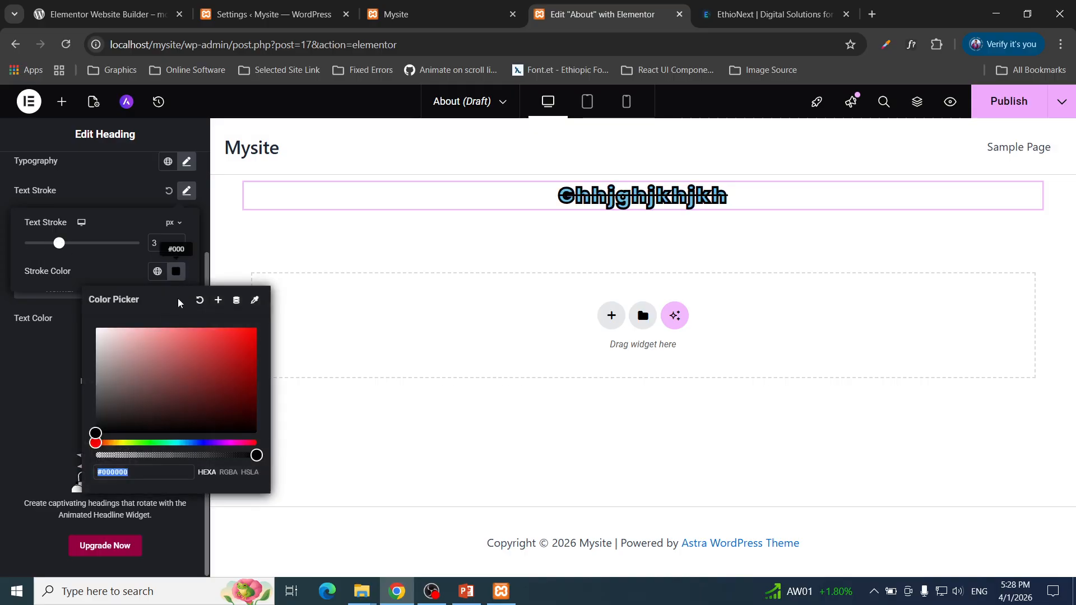
{"action": "left_click_drag", "start_coordinate": [142, 367], "coordinate": [182, 337]}
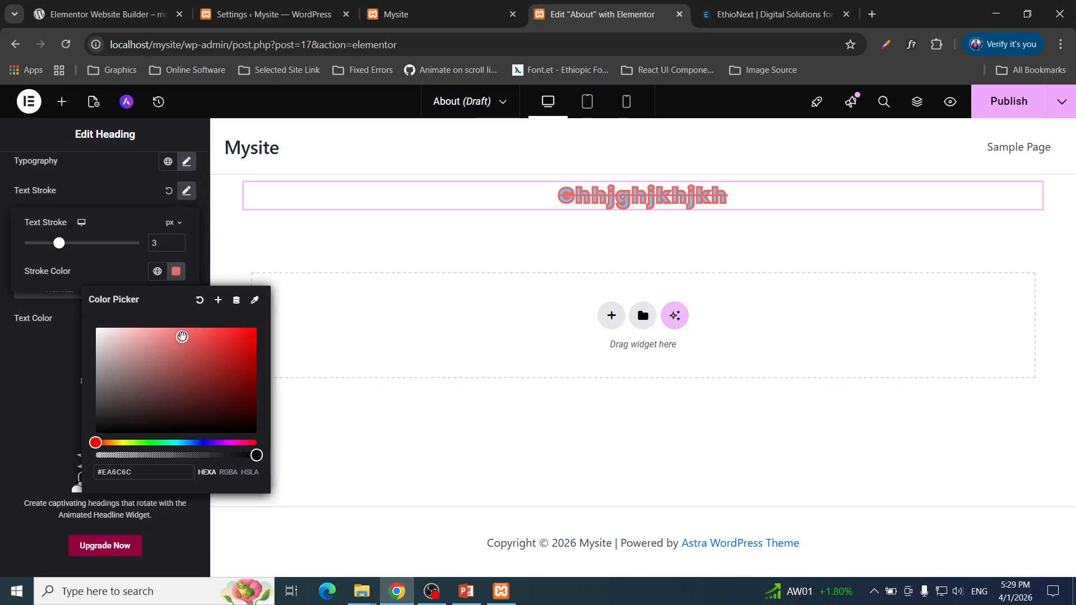
{"action": "left_click", "coordinate": [49, 355]}
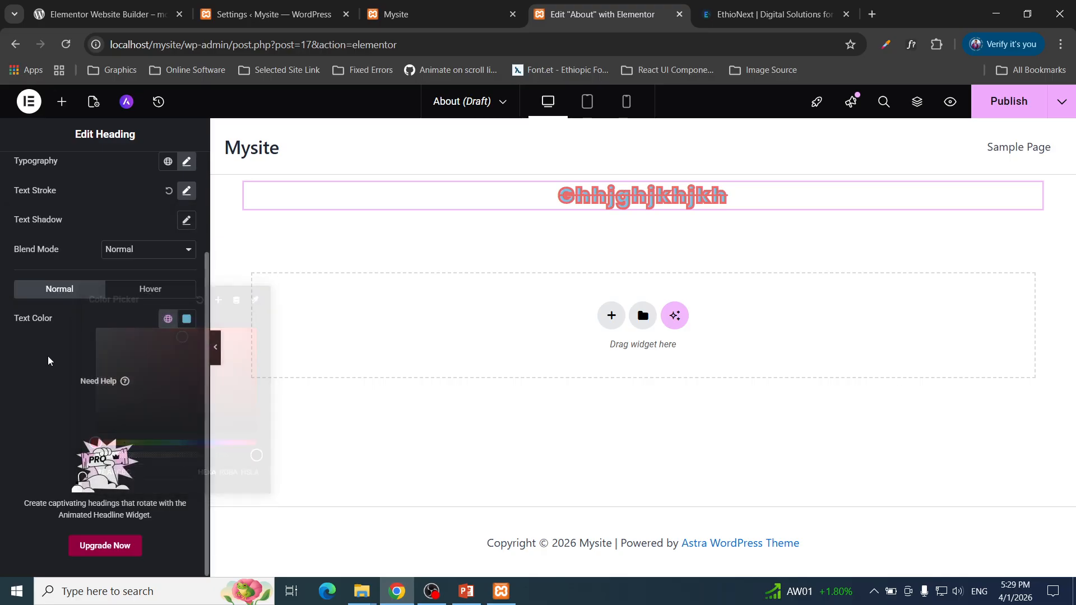
Set the heading's blend mode to Multiply and reset its text stroke.
{"action": "left_click", "coordinate": [178, 253]}
{"action": "left_click", "coordinate": [155, 280]}
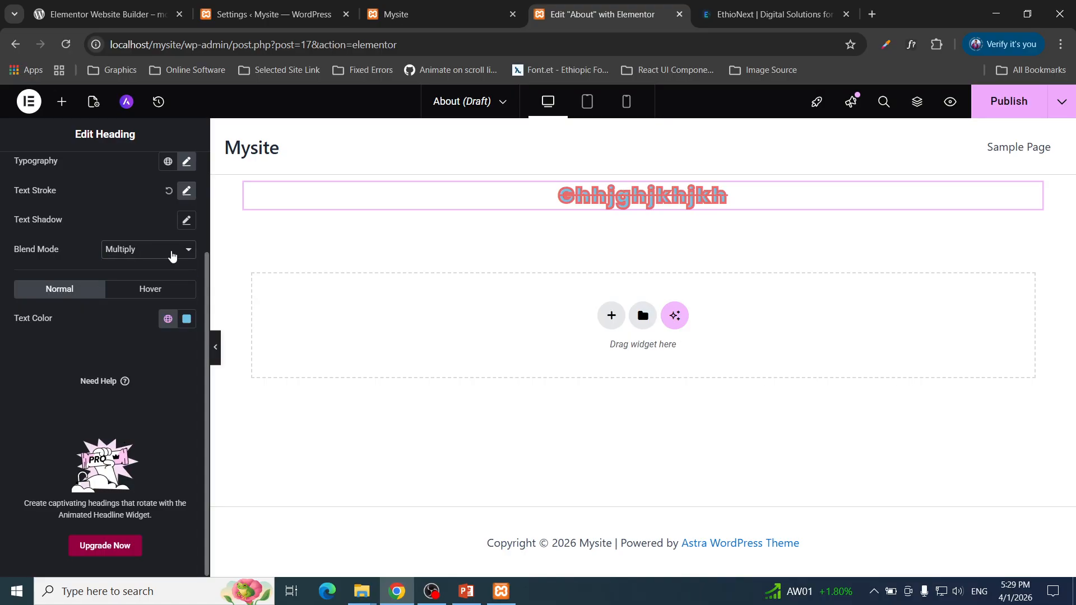
{"action": "left_click", "coordinate": [169, 191]}
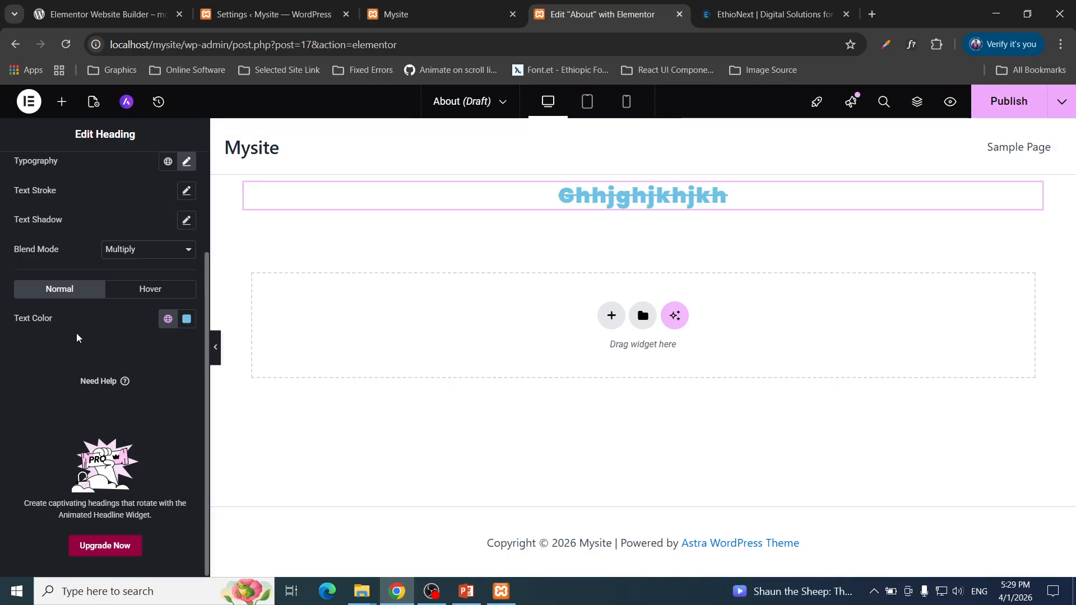
View the heading's hover color settings and change its normal text color to near-black.
{"action": "scroll", "coordinate": [76, 332], "scroll_direction": "up", "scroll_amount": 2}
{"action": "scroll", "coordinate": [77, 333], "scroll_direction": "down", "scroll_amount": 1}
{"action": "left_click", "coordinate": [147, 351]}
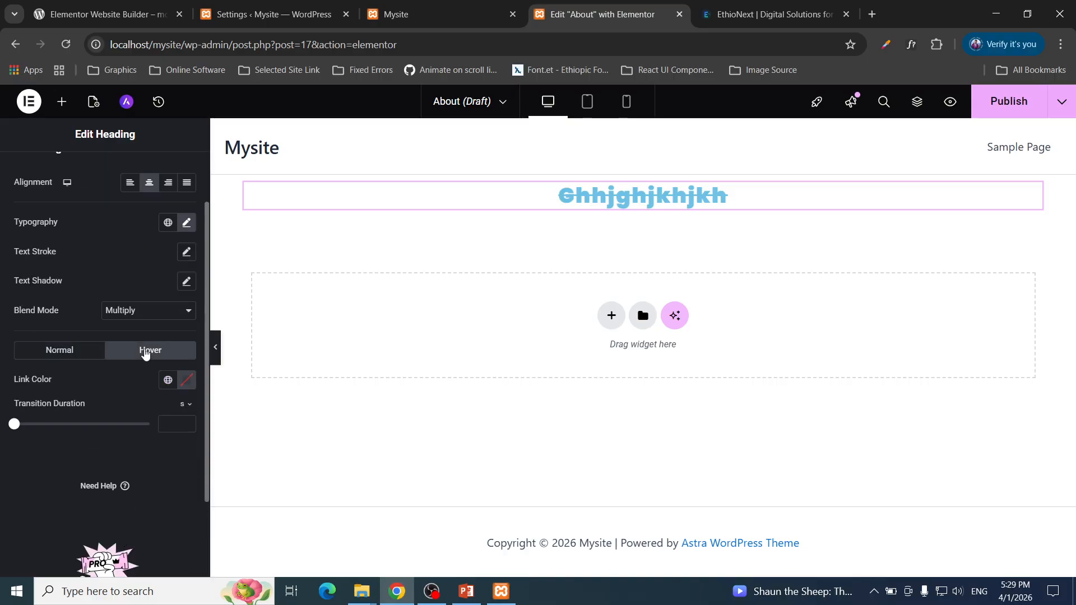
{"action": "left_click", "coordinate": [47, 353]}
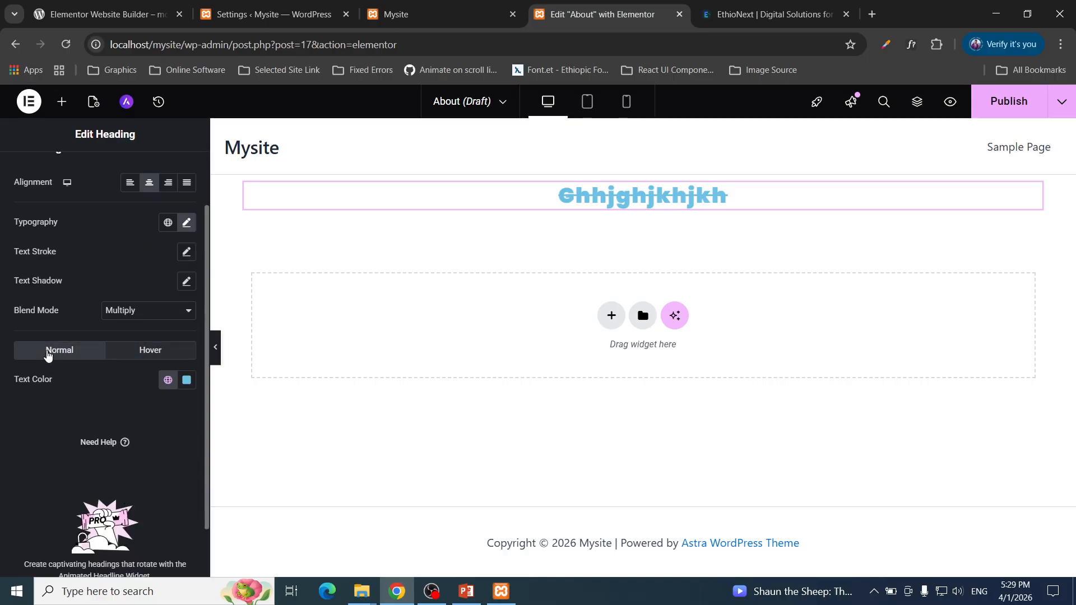
{"action": "left_click", "coordinate": [186, 379]}
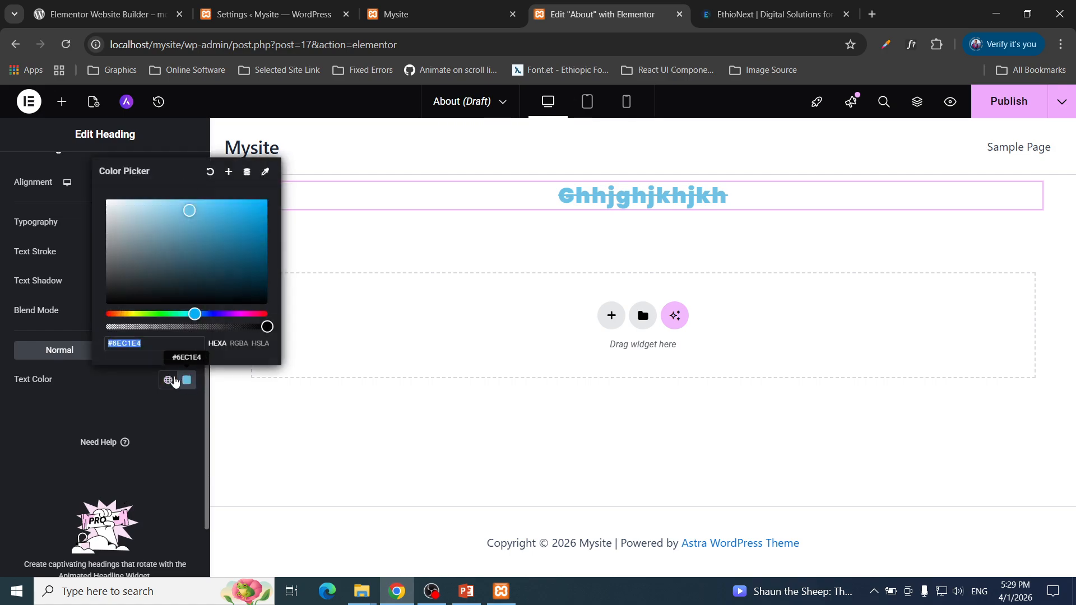
{"action": "left_click_drag", "start_coordinate": [160, 270], "coordinate": [109, 296]}
{"action": "left_click", "coordinate": [126, 442]}
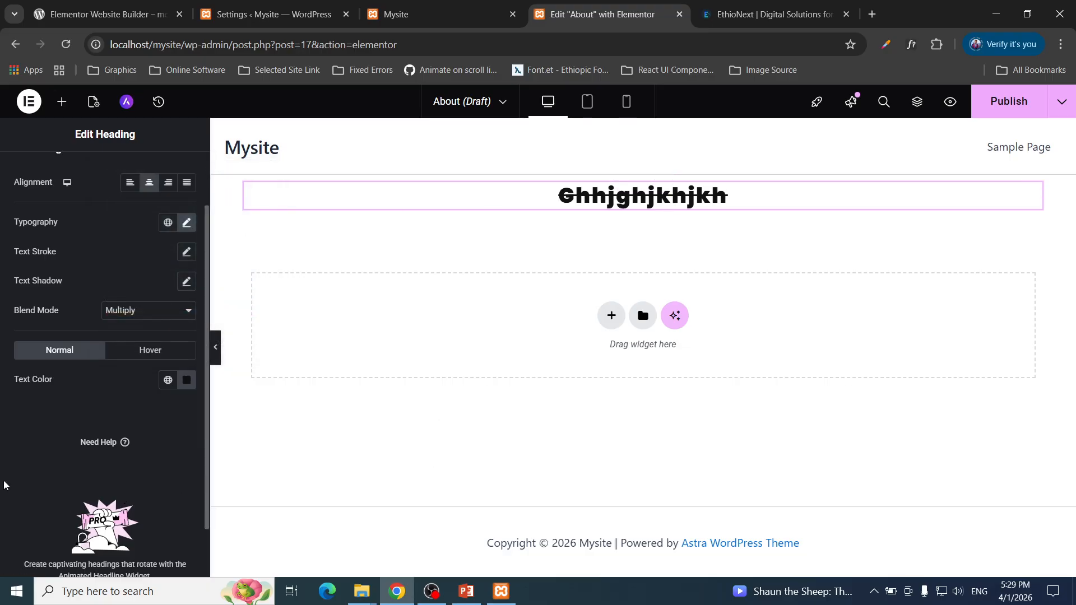
Try the Center, End and Stretch options for the heading's Align Self in its advanced layout settings and choose Start.
{"action": "scroll", "coordinate": [23, 468], "scroll_direction": "down", "scroll_amount": 1}
{"action": "scroll", "coordinate": [131, 420], "scroll_direction": "up", "scroll_amount": 2}
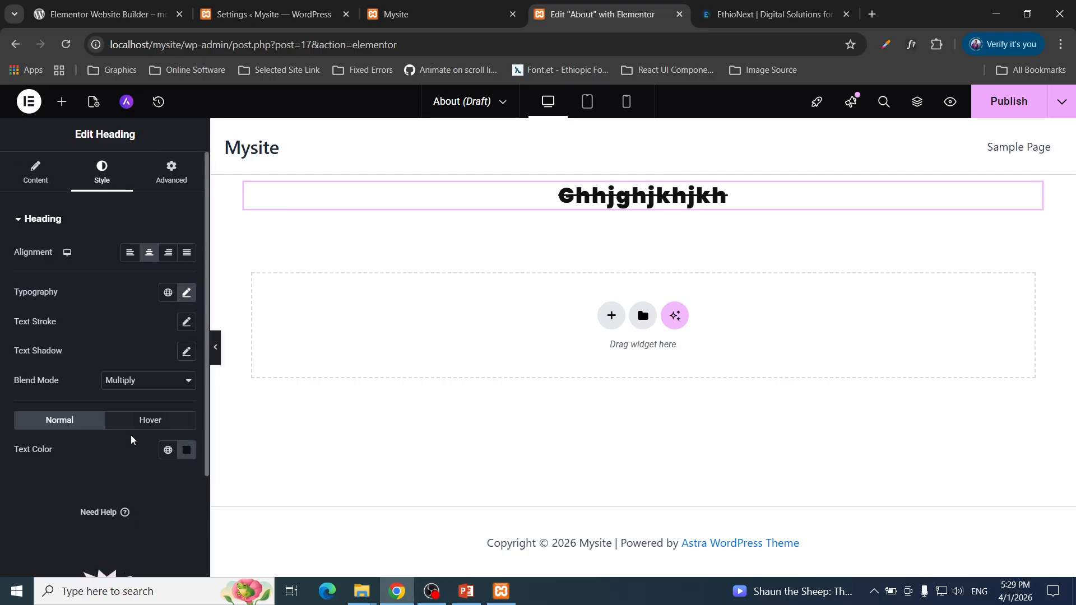
{"action": "left_click", "coordinate": [169, 172]}
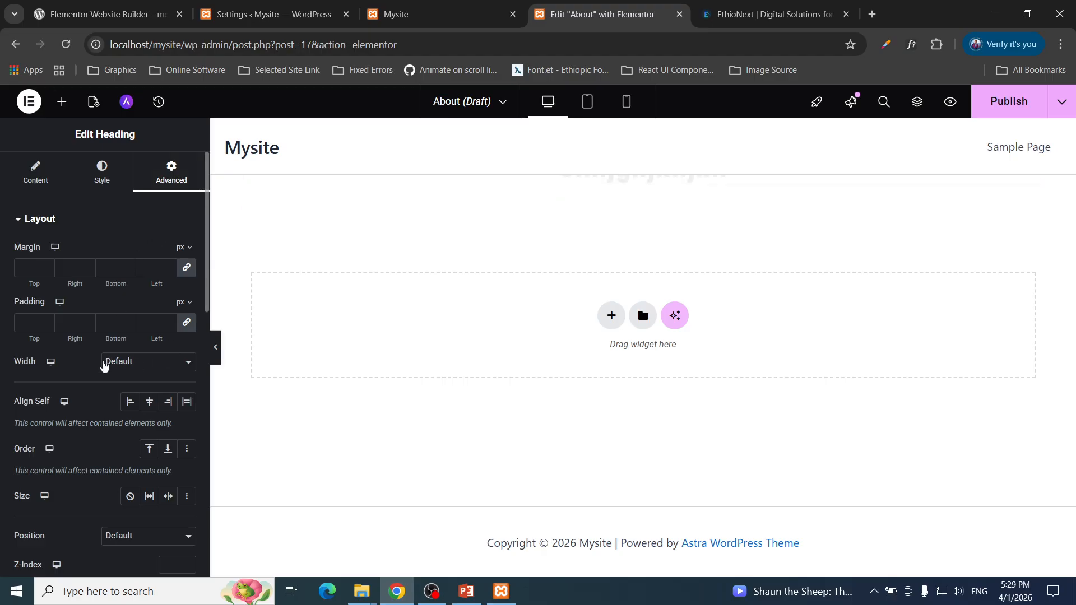
{"action": "left_click", "coordinate": [144, 405]}
{"action": "left_click", "coordinate": [130, 404]}
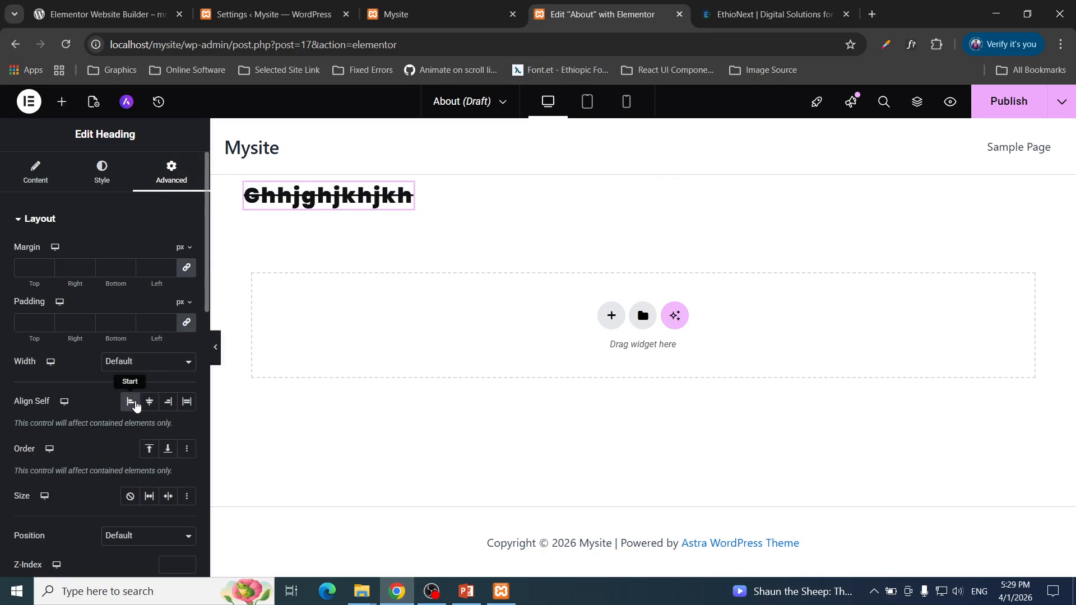
{"action": "left_click", "coordinate": [169, 404]}
{"action": "left_click", "coordinate": [186, 404]}
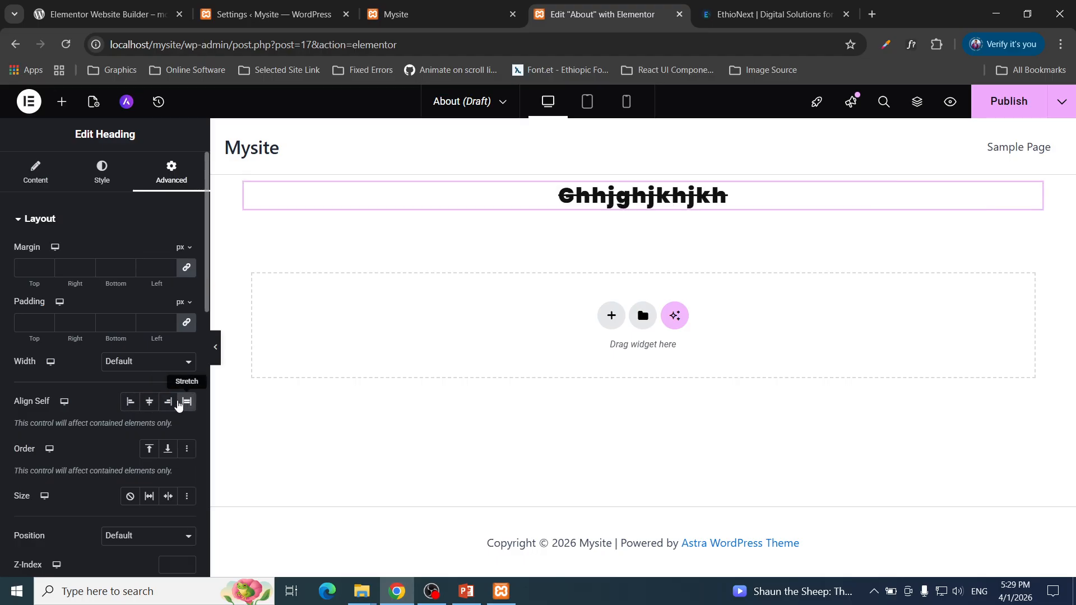
{"action": "left_click", "coordinate": [169, 404]}
{"action": "left_click", "coordinate": [151, 403]}
{"action": "left_click", "coordinate": [131, 402]}
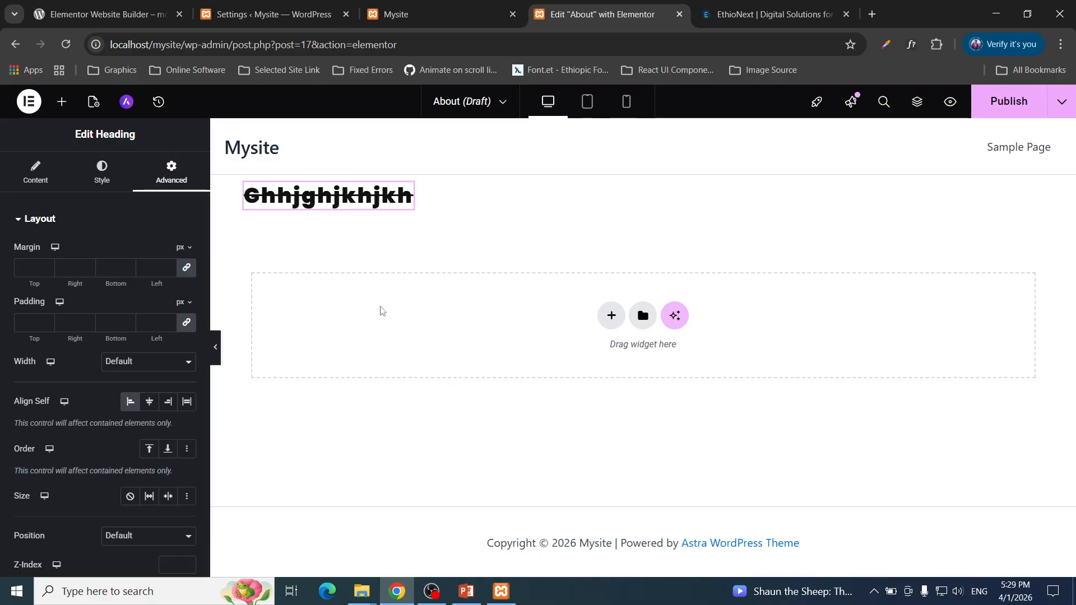
Examine the heading's Position options and its remaining advanced settings, including CSS classes, motion effects, transform and background.
{"action": "left_click", "coordinate": [166, 542]}
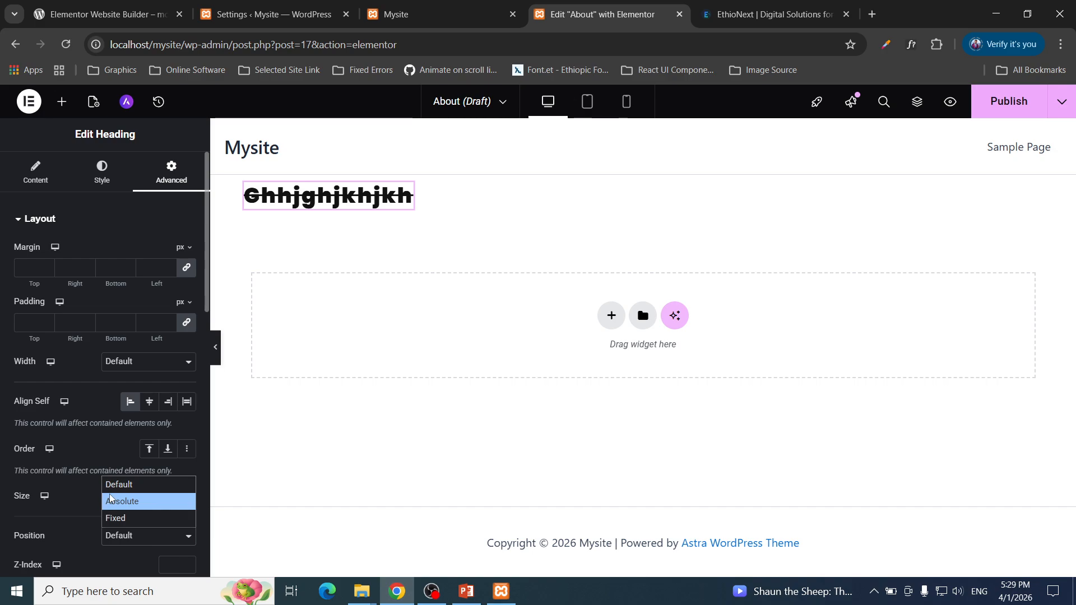
{"action": "left_click", "coordinate": [39, 521]}
{"action": "scroll", "coordinate": [39, 521], "scroll_direction": "down", "scroll_amount": 5}
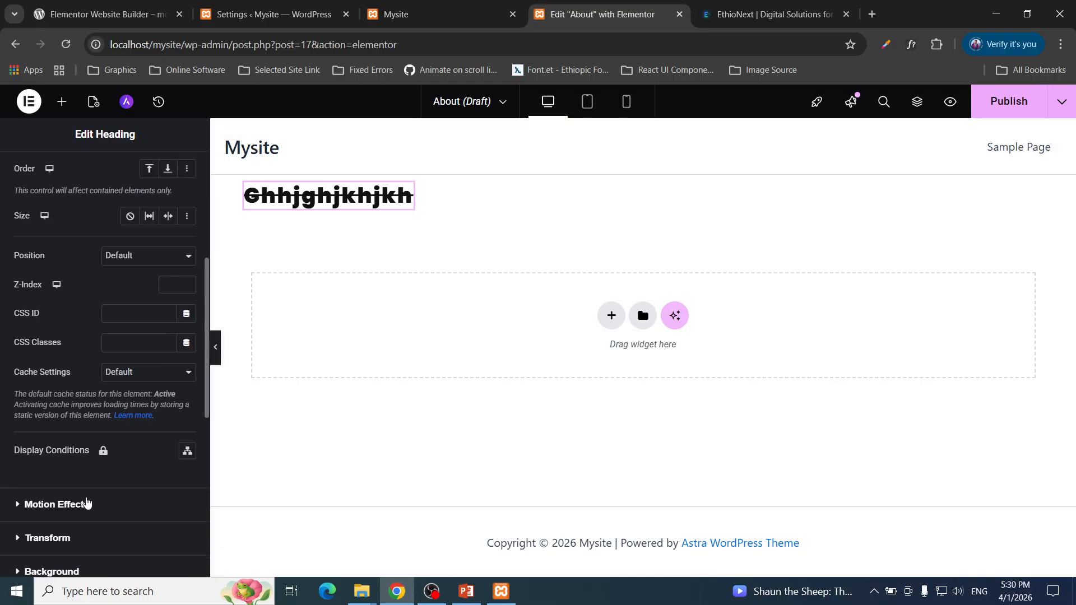
{"action": "scroll", "coordinate": [144, 497], "scroll_direction": "down", "scroll_amount": 4}
{"action": "scroll", "coordinate": [139, 511], "scroll_direction": "up", "scroll_amount": 2}
{"action": "scroll", "coordinate": [119, 382], "scroll_direction": "down", "scroll_amount": 2}
{"action": "scroll", "coordinate": [119, 382], "scroll_direction": "up", "scroll_amount": 10}
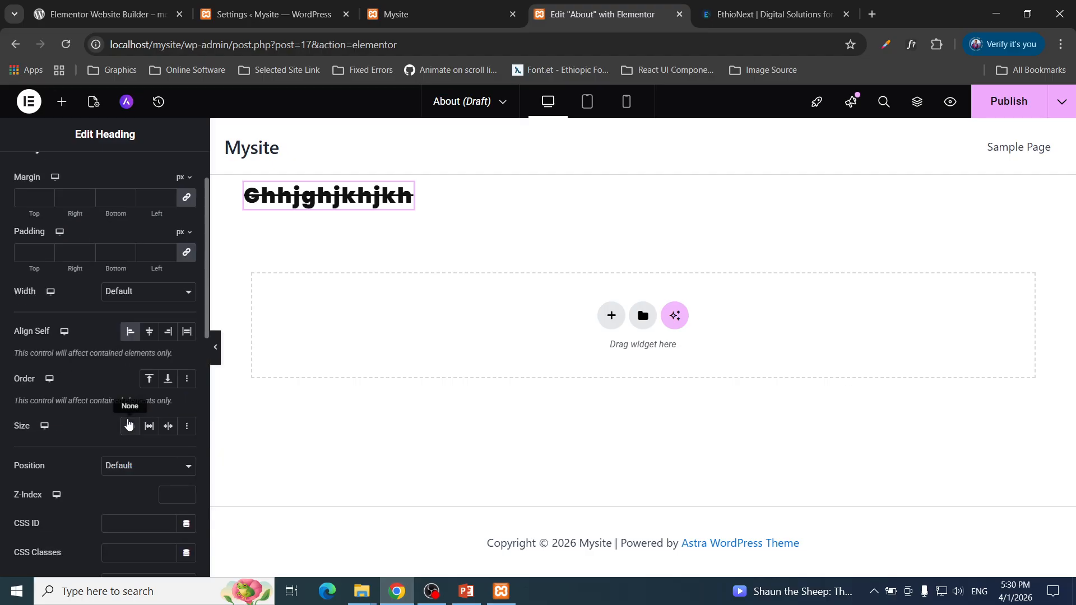
Leave the heading's settings and return to the list of available widgets.
{"action": "left_click", "coordinate": [61, 101]}
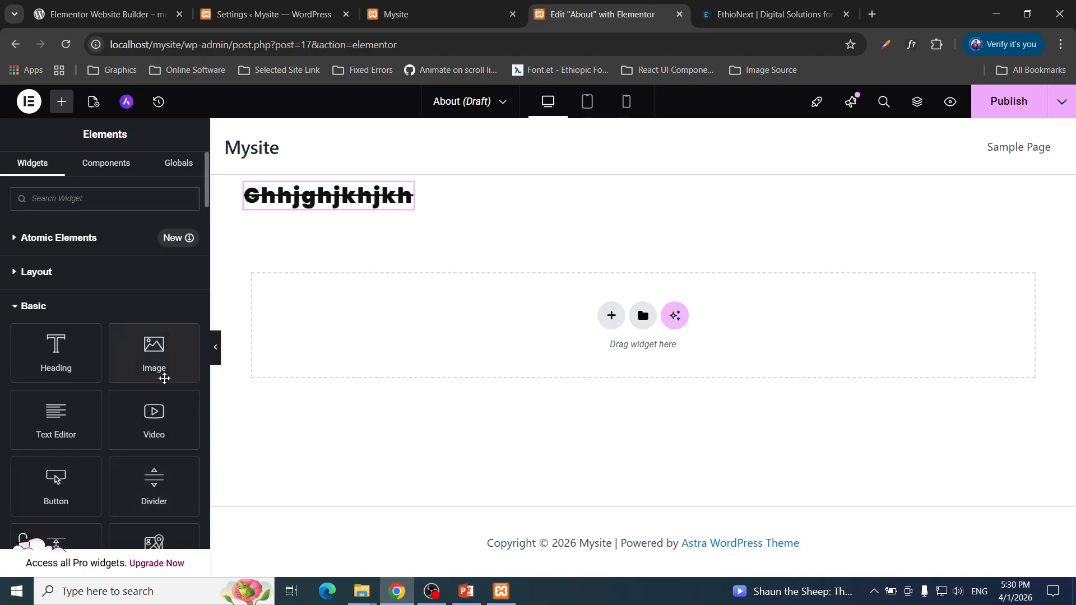
{"action": "left_click", "coordinate": [44, 306]}
{"action": "left_click", "coordinate": [431, 591]}
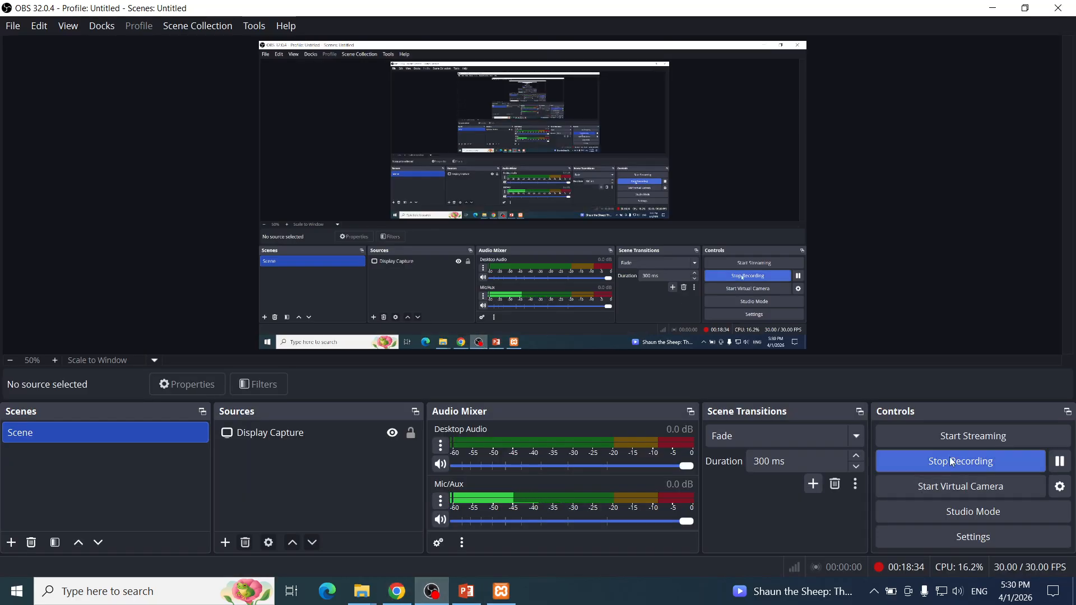